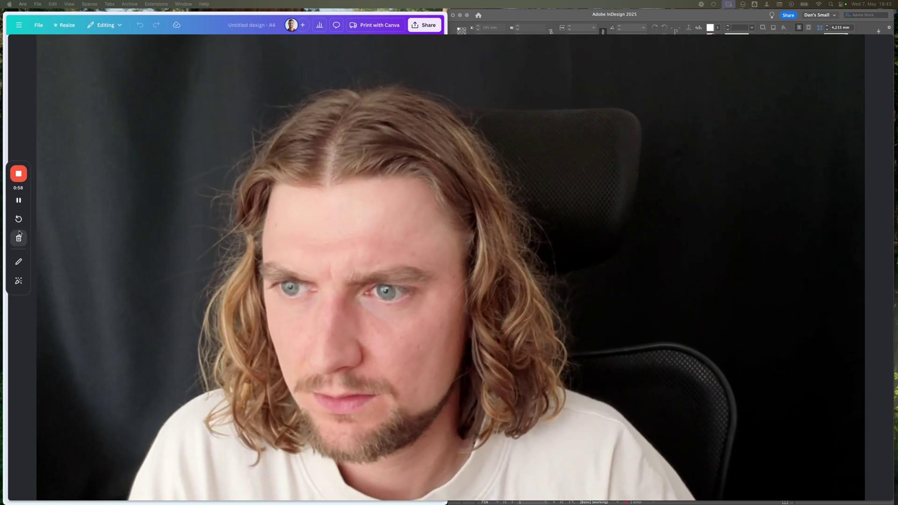
mouse_move(19, 37)
mouse_down()
mouse_move(40, 36)
mouse_move(20, 37)
mouse_up()
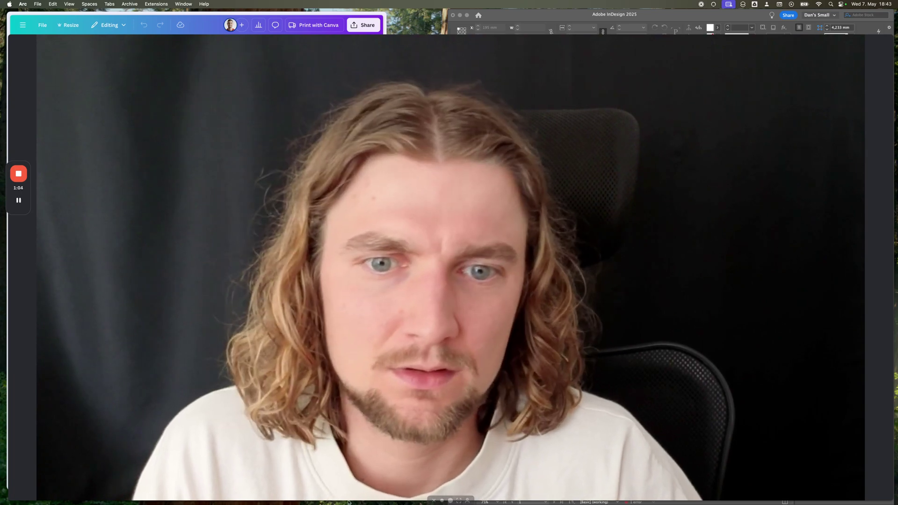
mouse_move(368, 504)
click(459, 500)
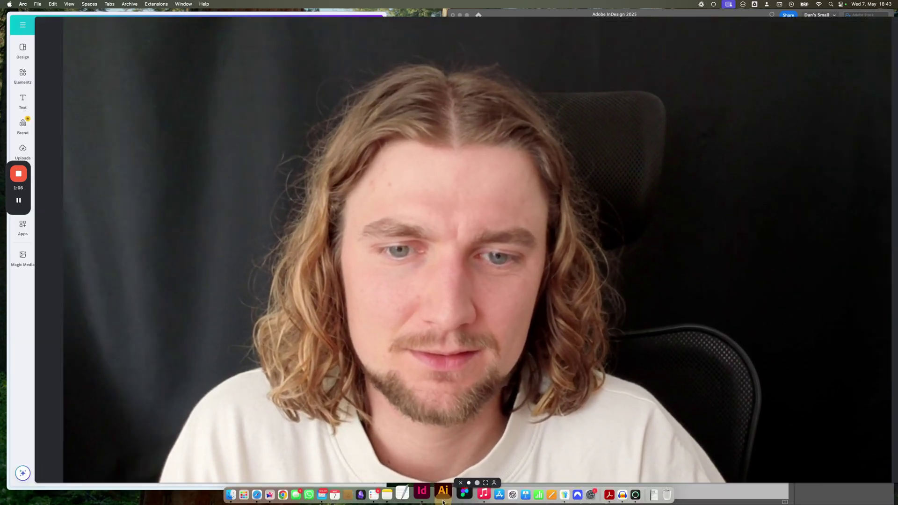
drag(419, 206, 4, 436)
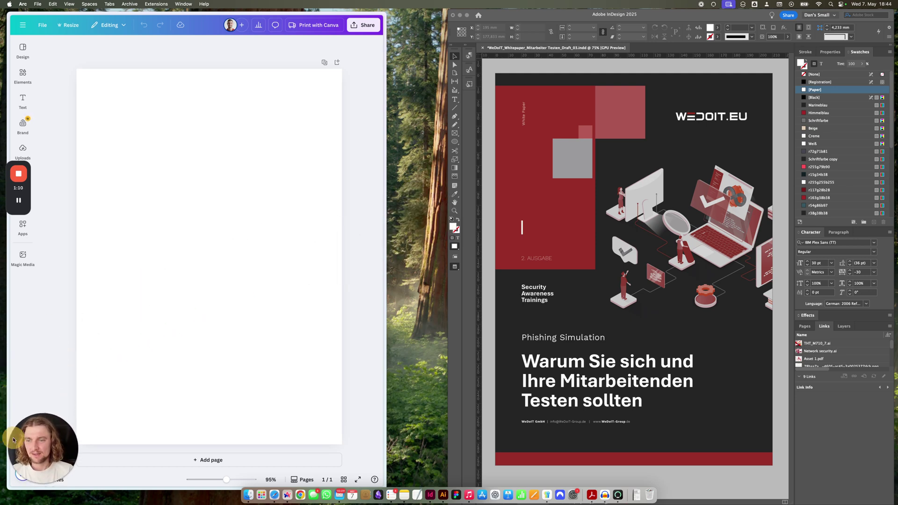
Resize the Canva and InDesign windows so the blank A4 design and the whitepaper document sit side by side
drag(387, 298, 418, 293)
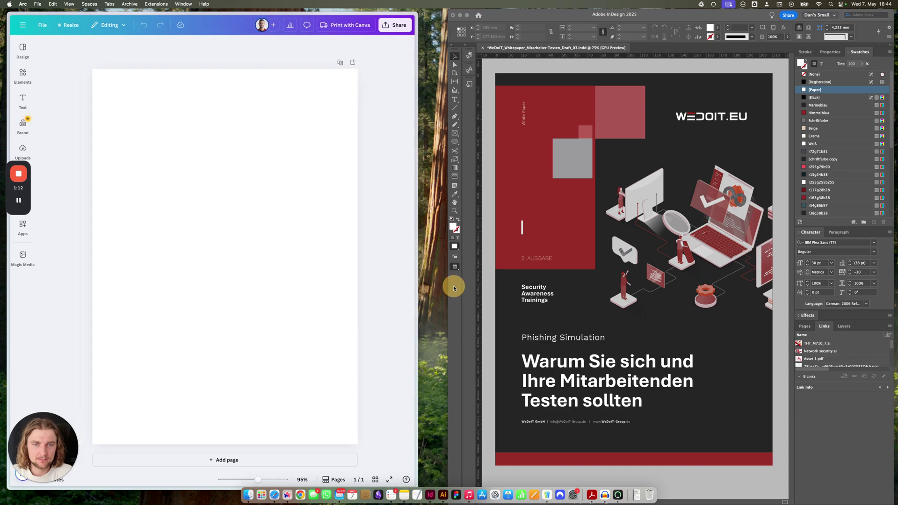
click(419, 283)
click(417, 280)
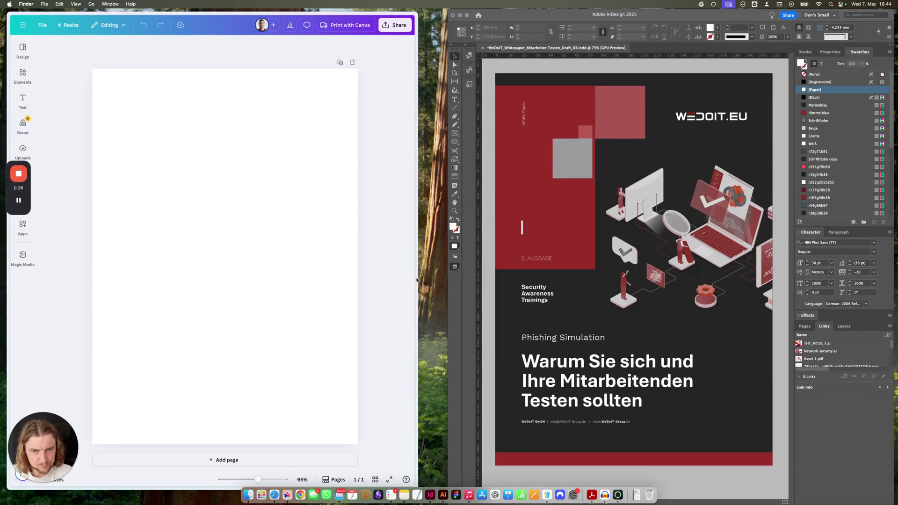
drag(418, 279, 366, 271)
click(459, 275)
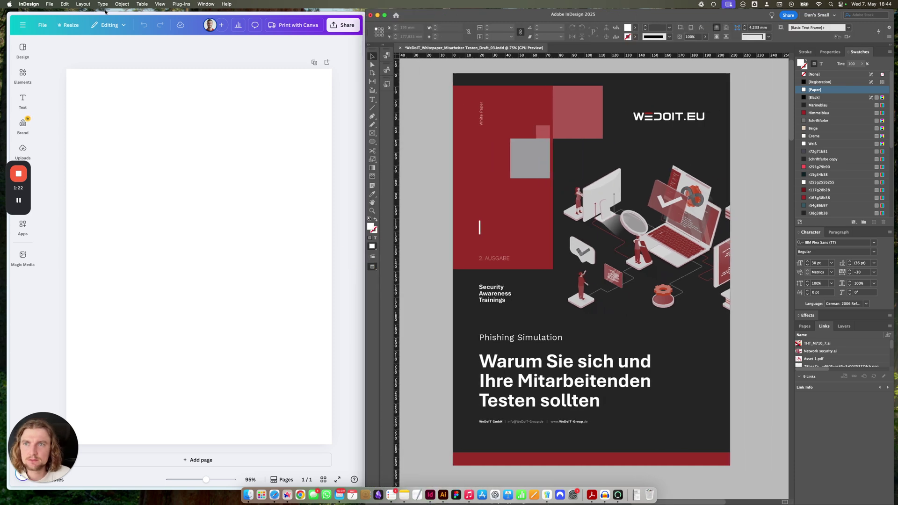
Open the Margins and Columns settings of the whitepaper document in InDesign
click(79, 3)
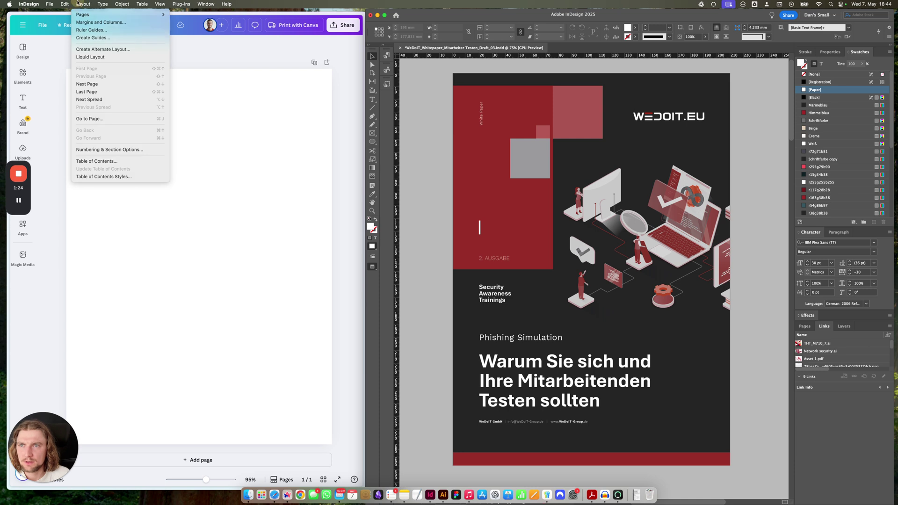
click(80, 4)
click(82, 4)
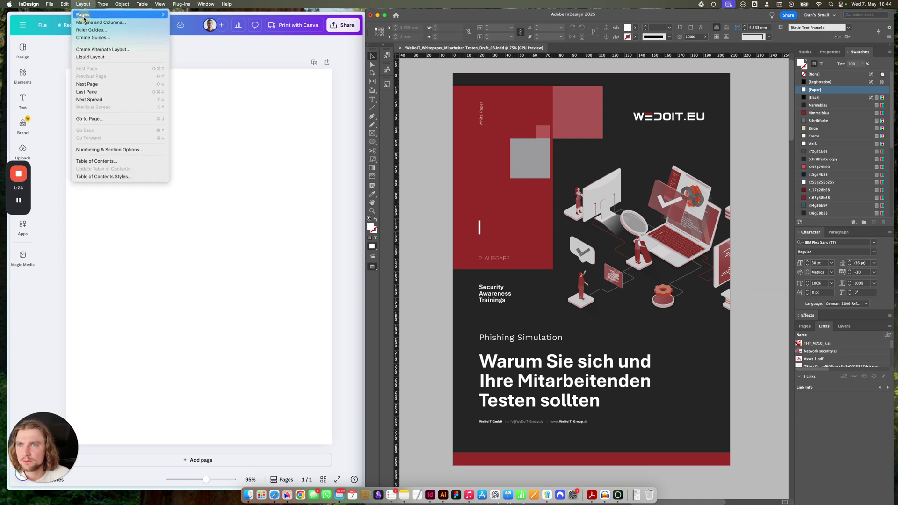
click(82, 21)
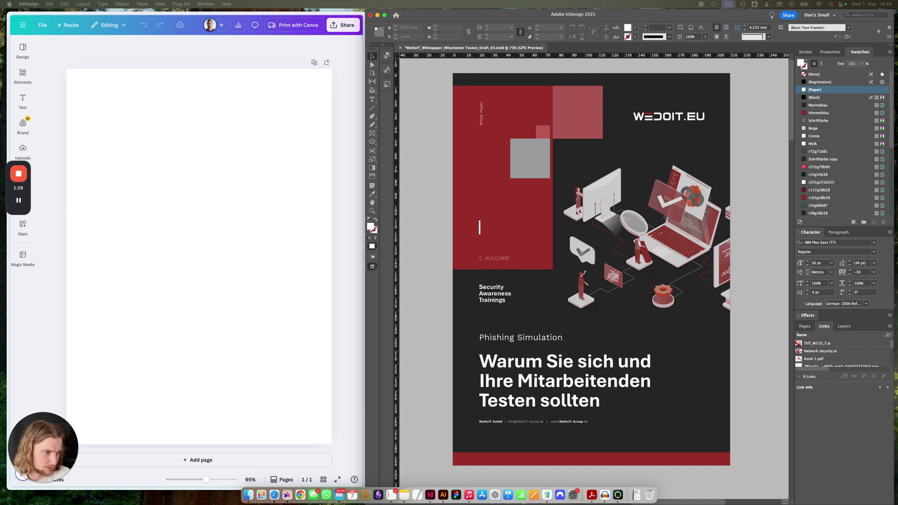
Switch to Canva and show the rulers and guides on the A4 design
click(42, 63)
click(24, 27)
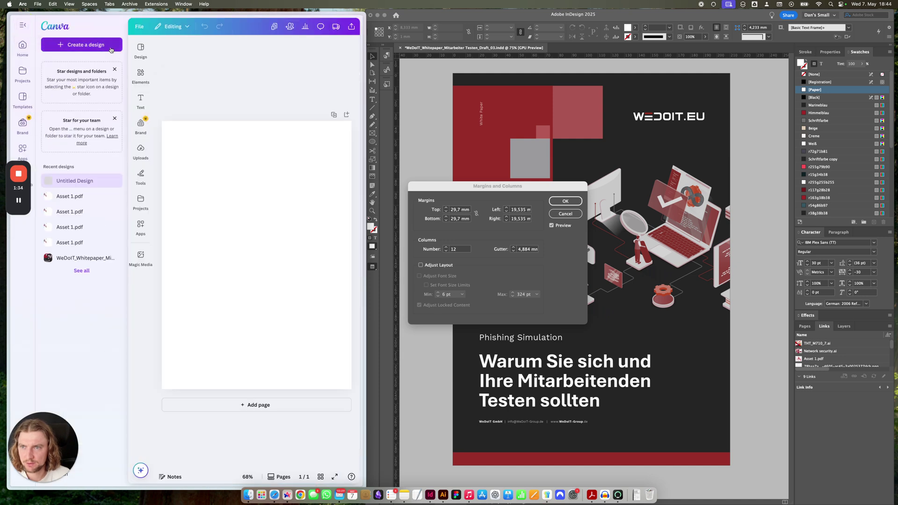
click(24, 27)
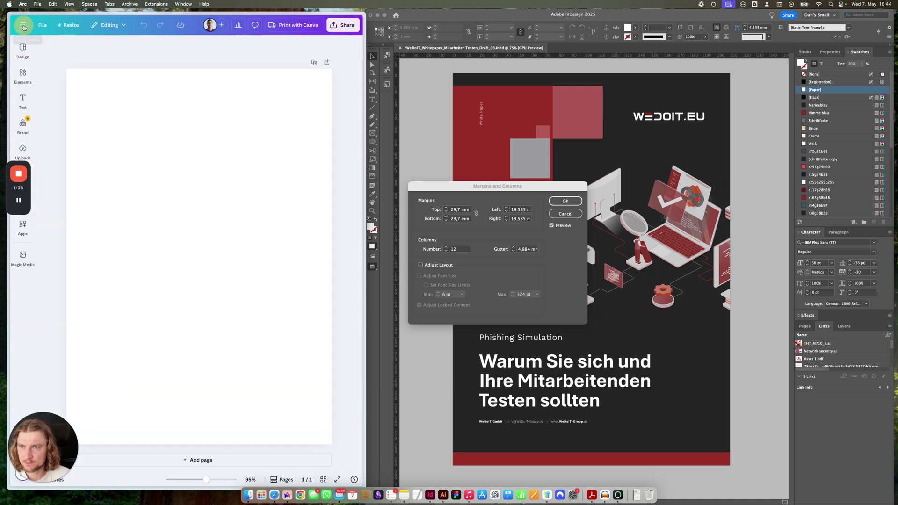
click(42, 26)
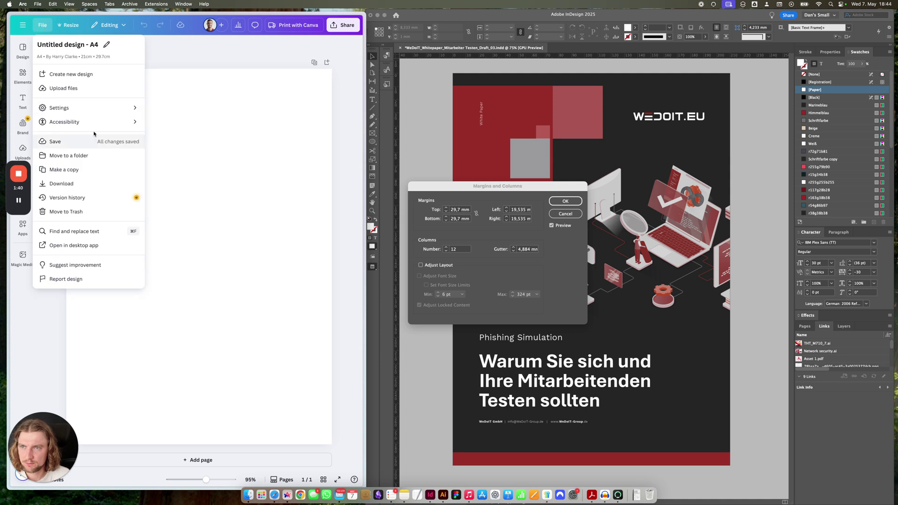
mouse_move(133, 107)
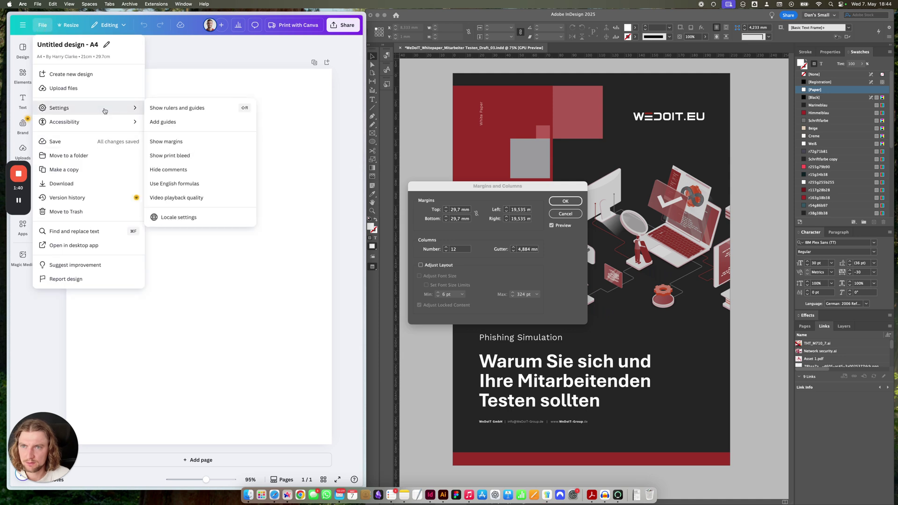
click(221, 114)
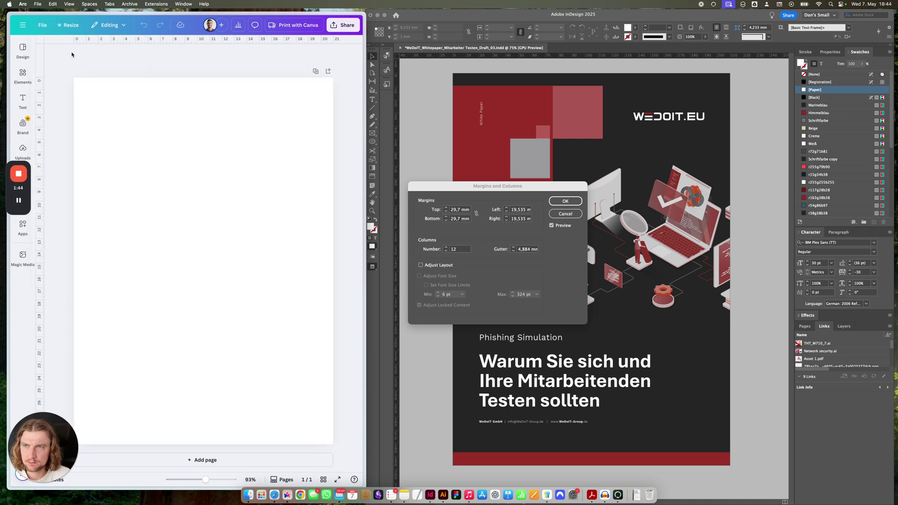
Start adding custom guides to the A4 page with a column margin of 1.9535 cm
click(43, 26)
mouse_move(75, 110)
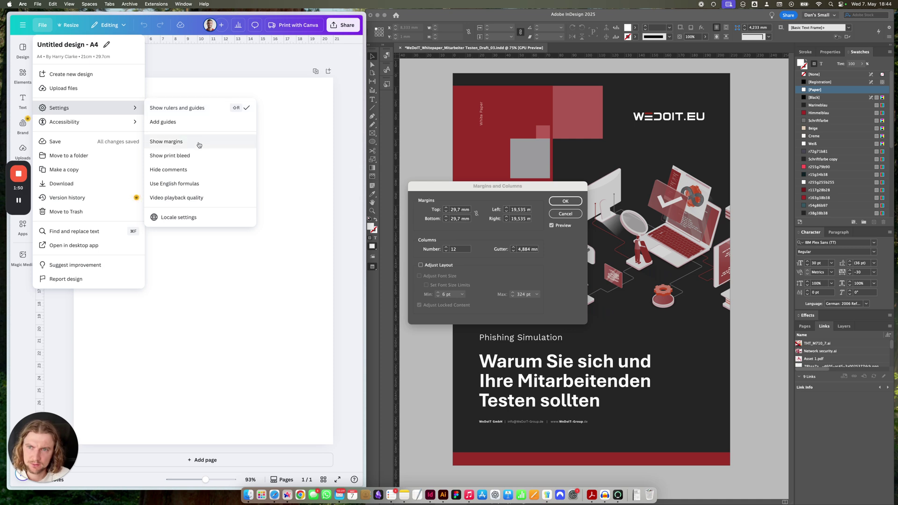
click(200, 122)
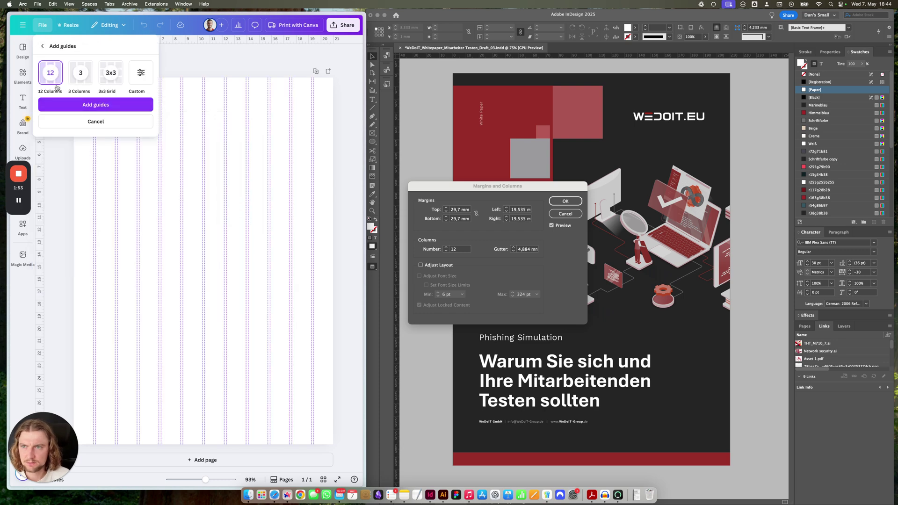
click(141, 73)
click(133, 114)
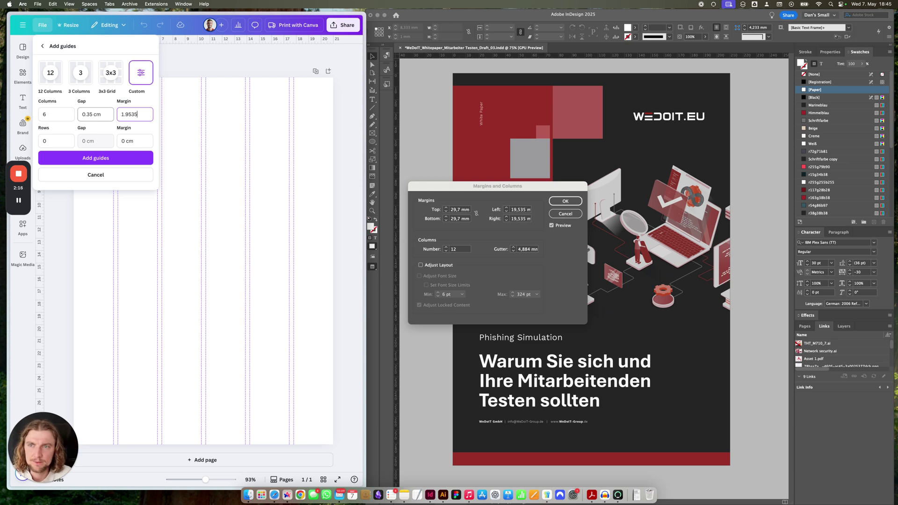
Set the custom guides to 12 columns with a 0.4885 cm gap and add them to the page
click(107, 116)
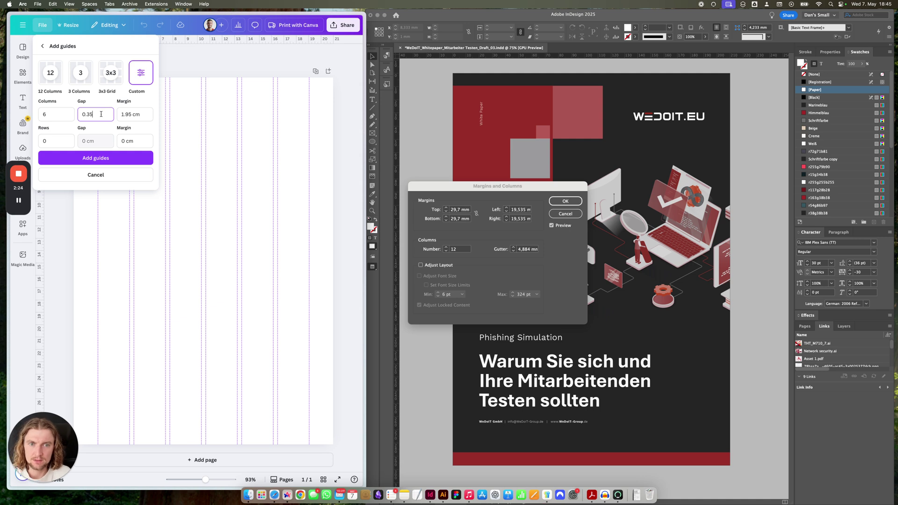
drag(101, 114, 80, 113)
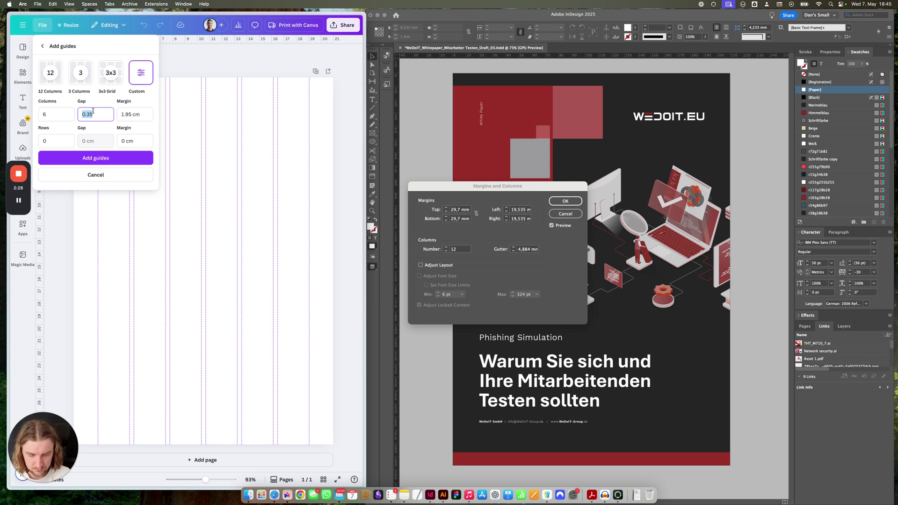
text(0)
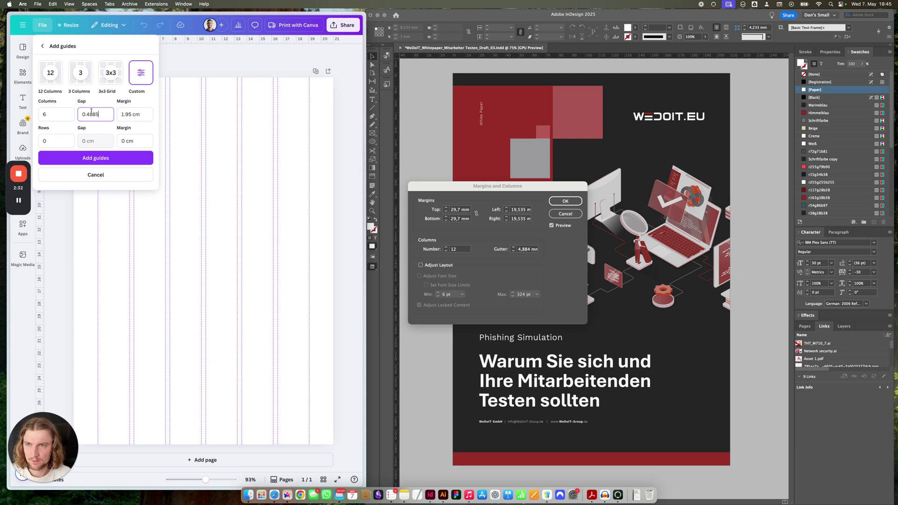
drag(52, 115, 37, 114)
text(12)
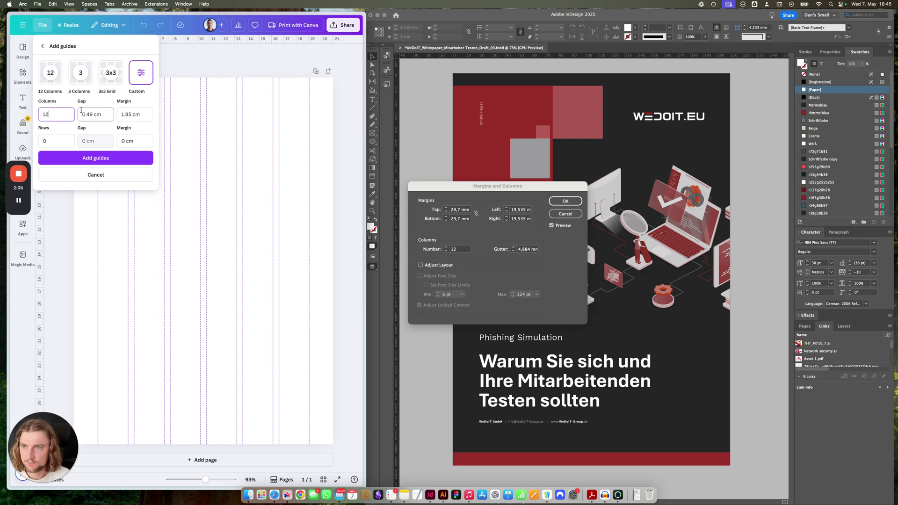
click(90, 116)
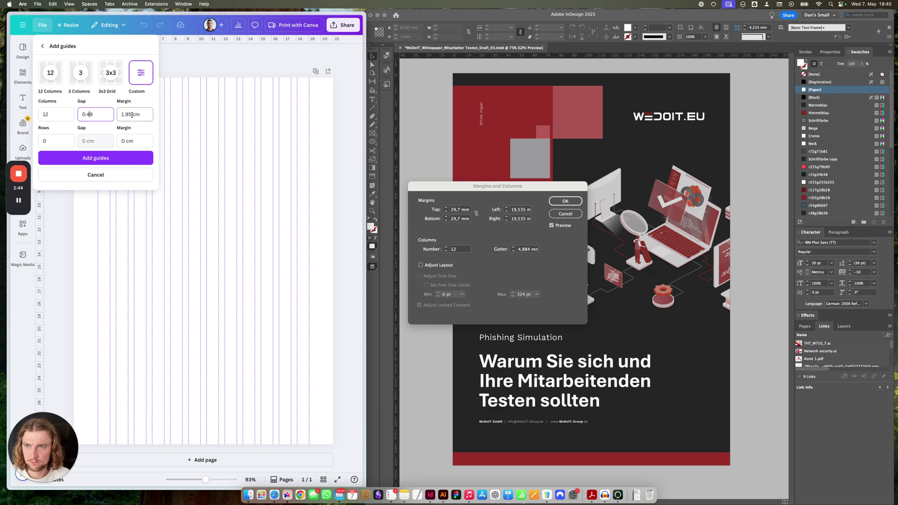
click(124, 157)
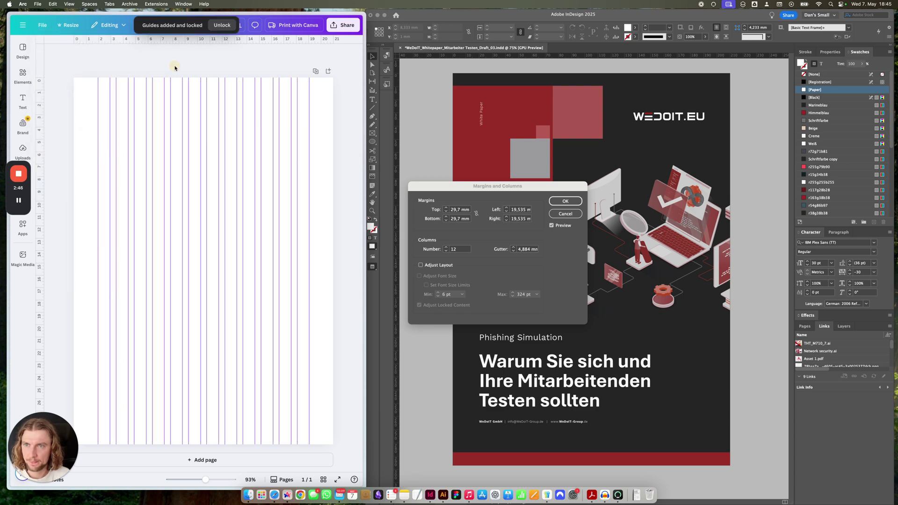
click(147, 92)
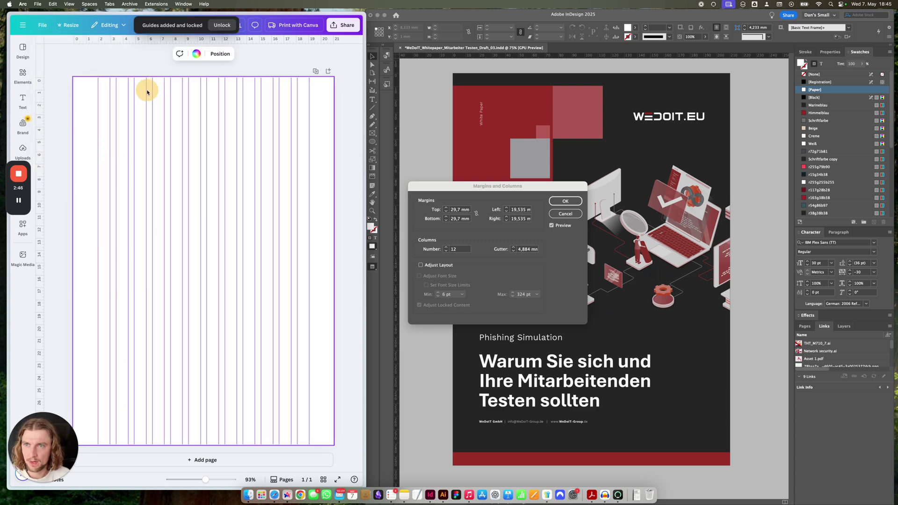
Switch to InDesign, cancel the margin settings, and copy the hex code 252526 from the cover background's Marineblau swatch
click(561, 216)
click(565, 214)
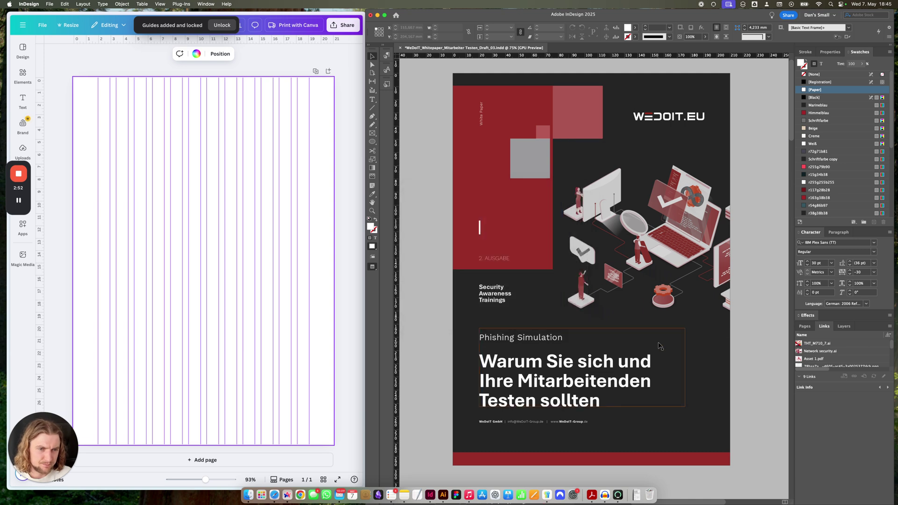
click(695, 362)
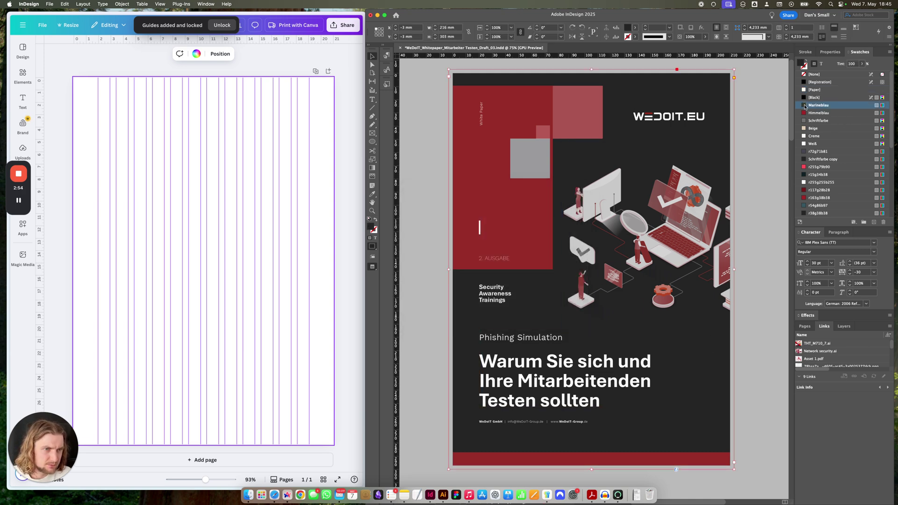
double_click(805, 107)
click(597, 215)
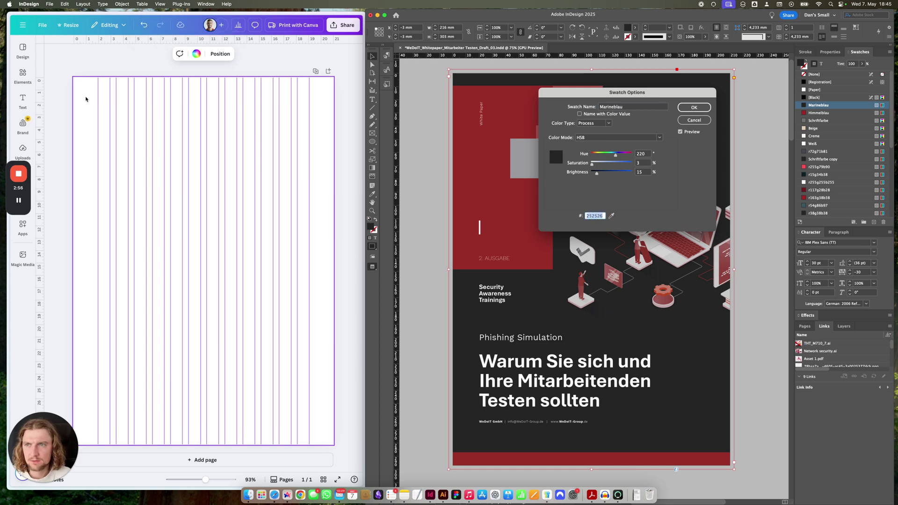
Switch to Canva and add the colour #252526 to the Brand Kit colour palette
click(81, 68)
click(197, 54)
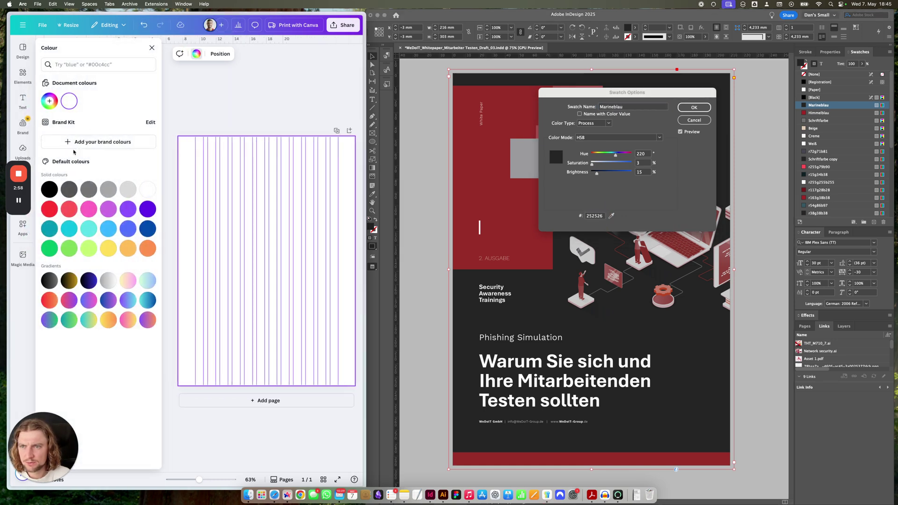
click(98, 141)
click(49, 154)
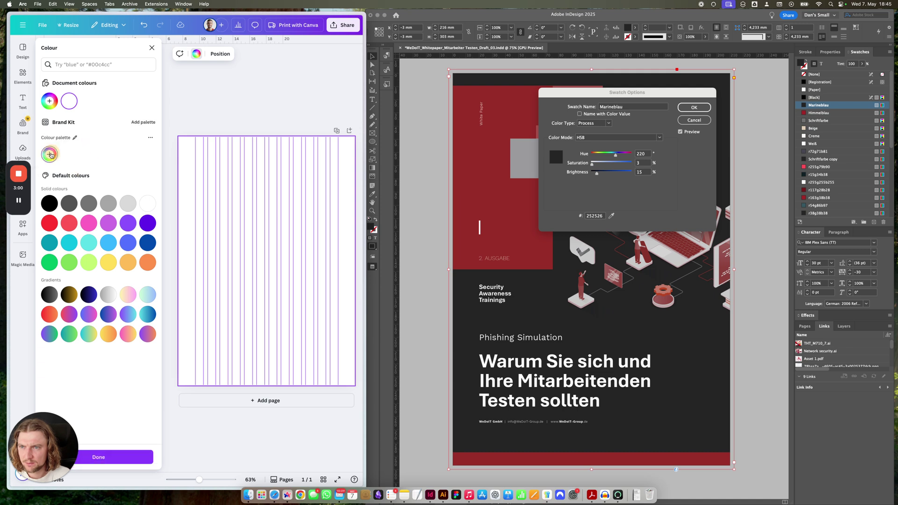
text(252526)
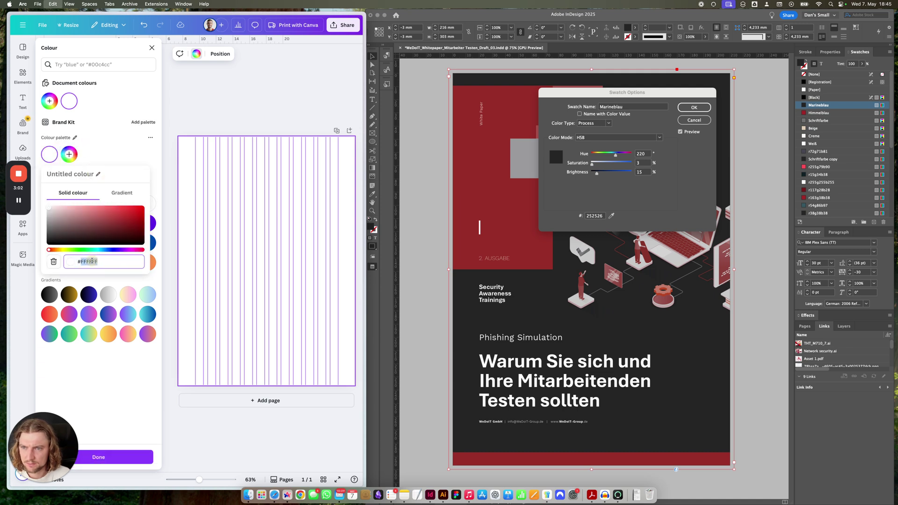
click(138, 148)
click(69, 154)
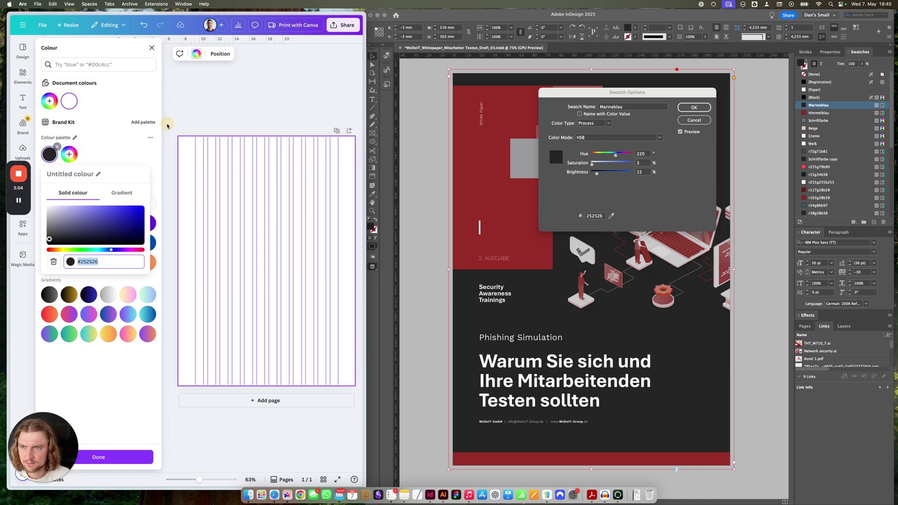
click(217, 151)
Fill the A4 page background with the #252526 brand colour, and cancel the open Swatch Options in InDesign
click(196, 53)
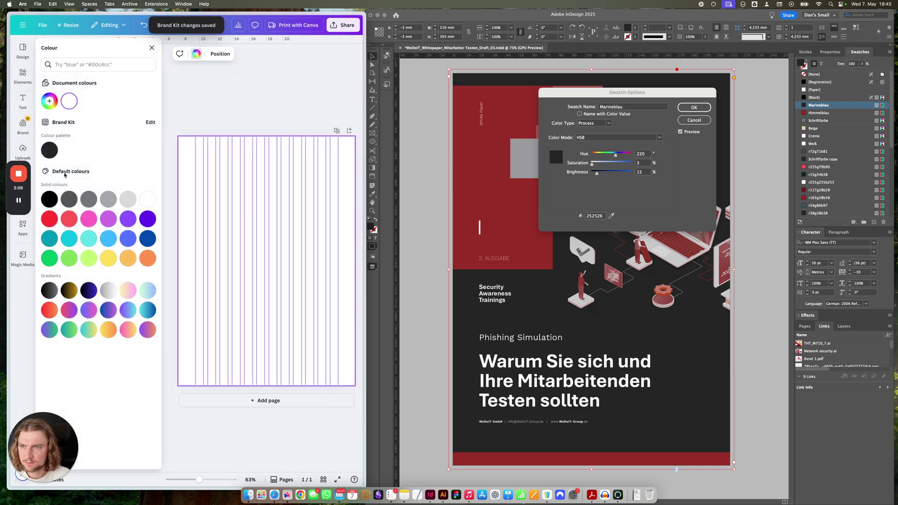
click(49, 150)
click(223, 103)
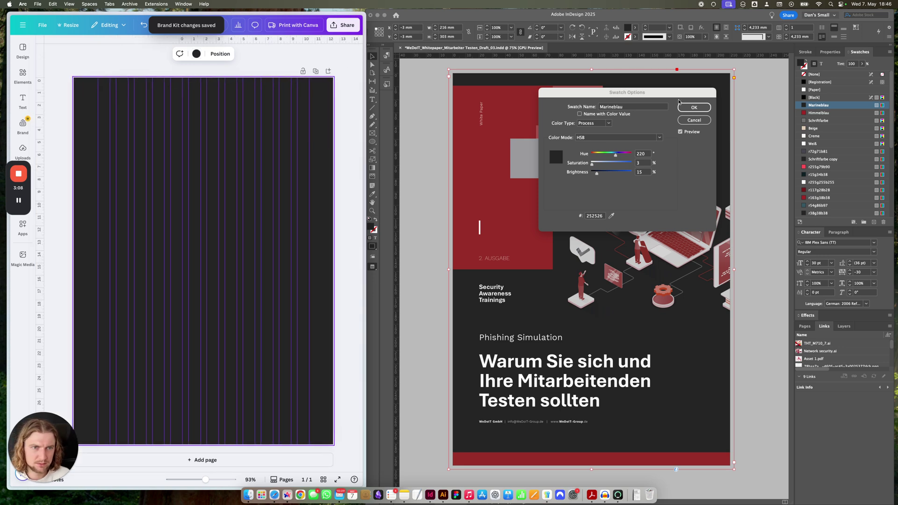
click(694, 108)
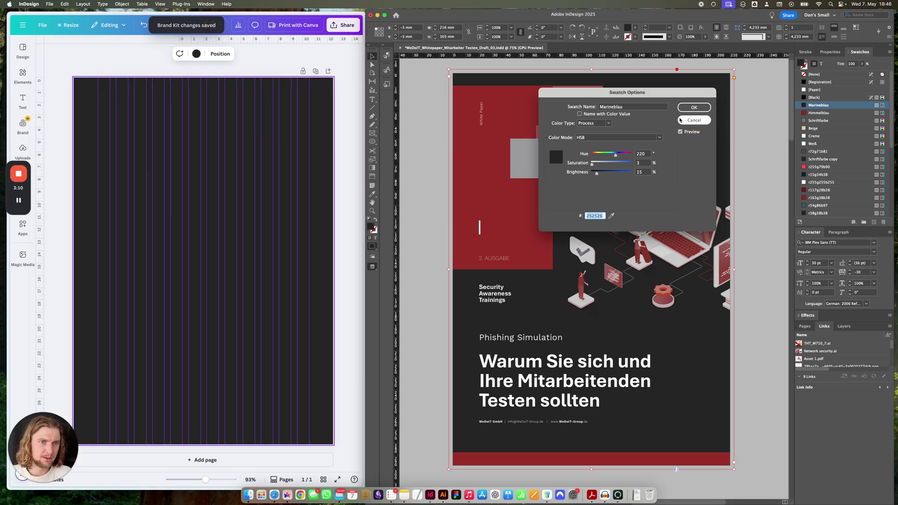
click(694, 120)
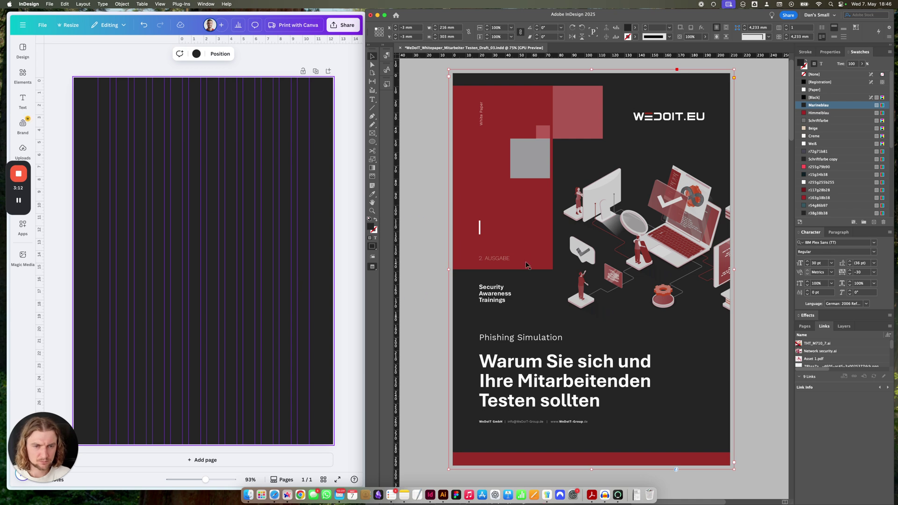
Open the Margins and Columns settings in InDesign to check the top and bottom margins, and switch back to Canva
click(83, 4)
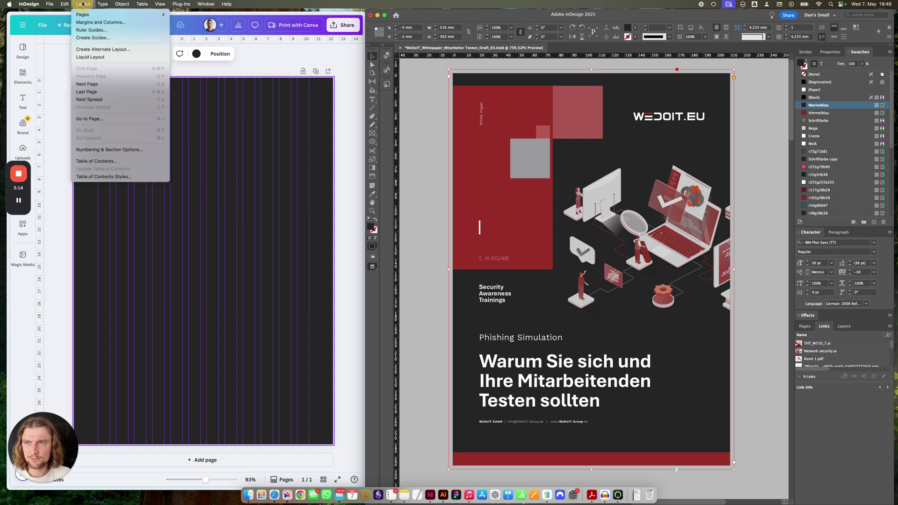
click(96, 27)
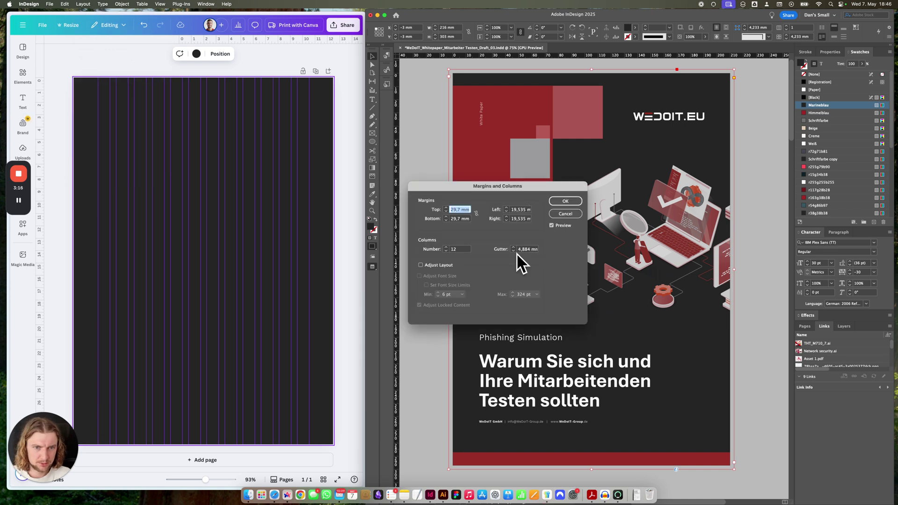
click(114, 60)
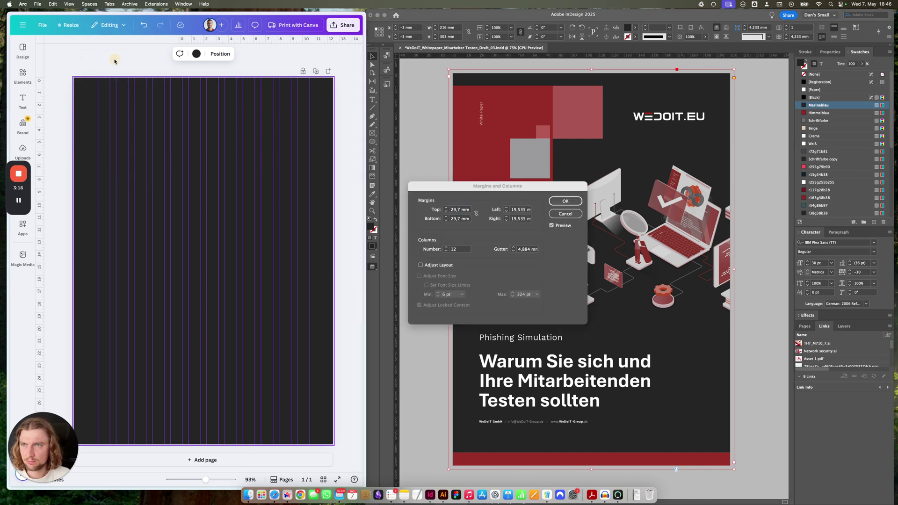
Set the row margin of the custom guides to 2.97 cm and cancel the guide settings
click(42, 26)
click(58, 107)
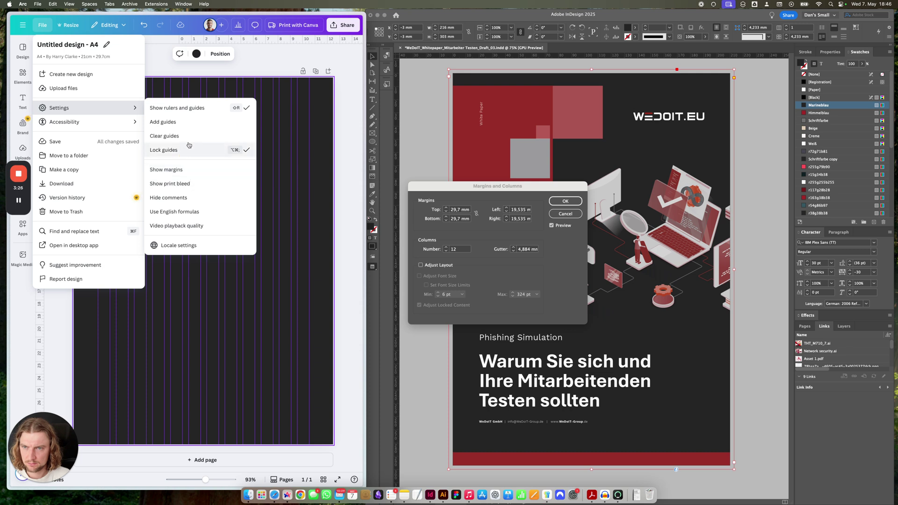
click(190, 122)
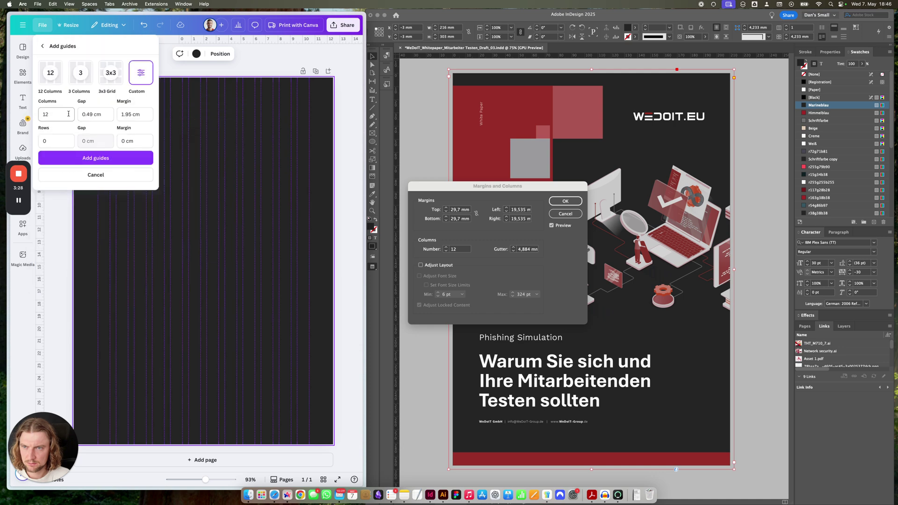
drag(134, 140, 107, 136)
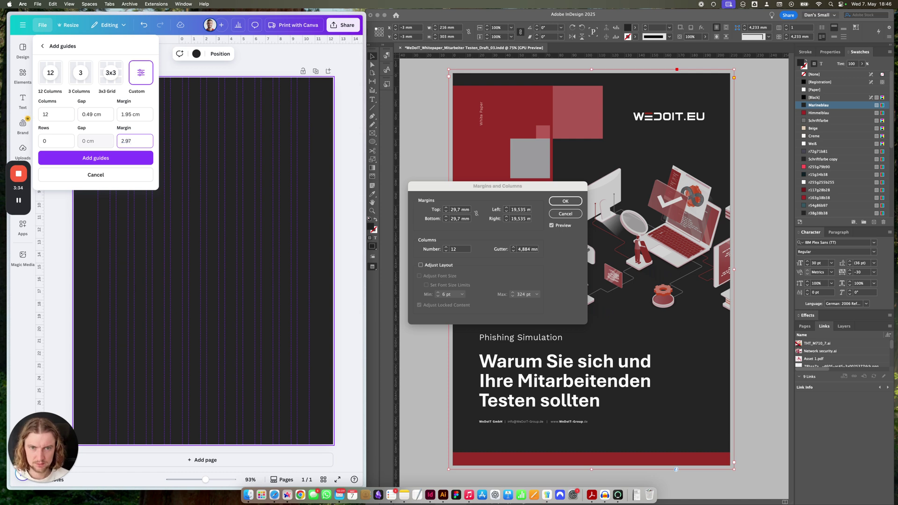
text(2.97)
key(Return)
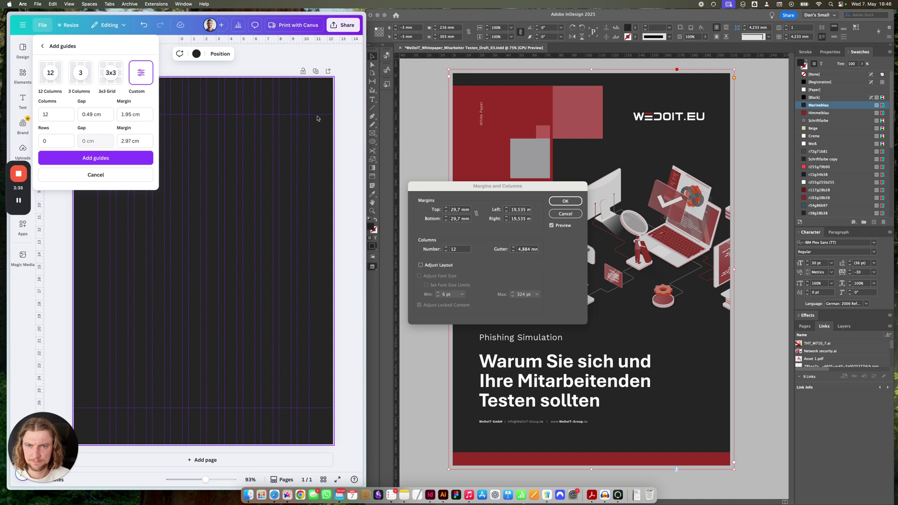
click(100, 180)
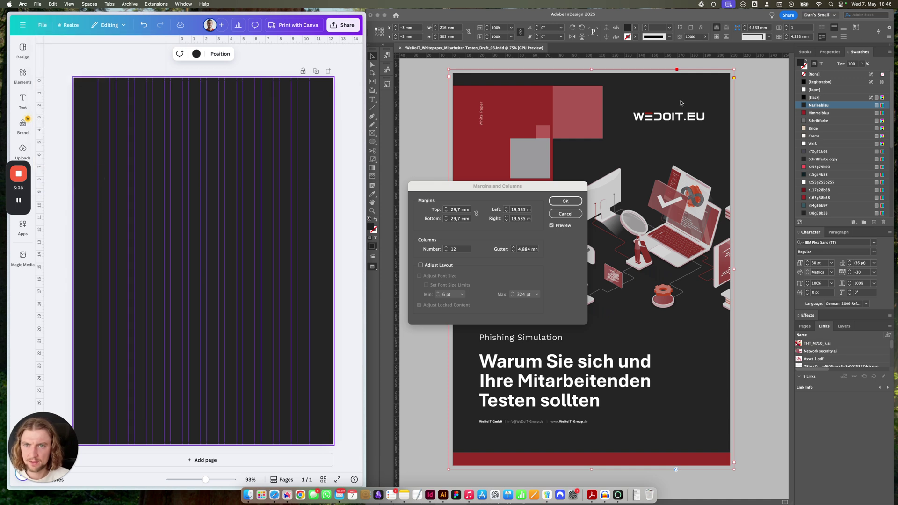
Show the default page margins on the A4 design and deselect the page
click(42, 25)
click(89, 109)
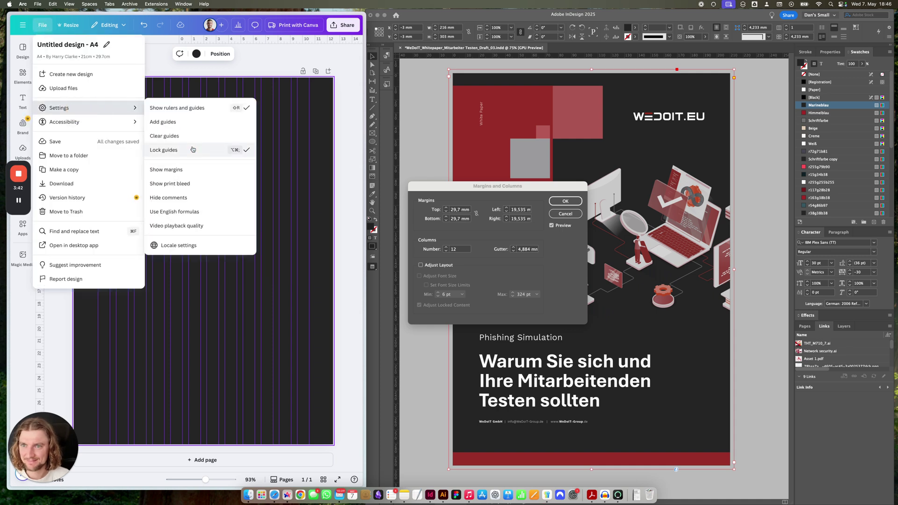
click(184, 173)
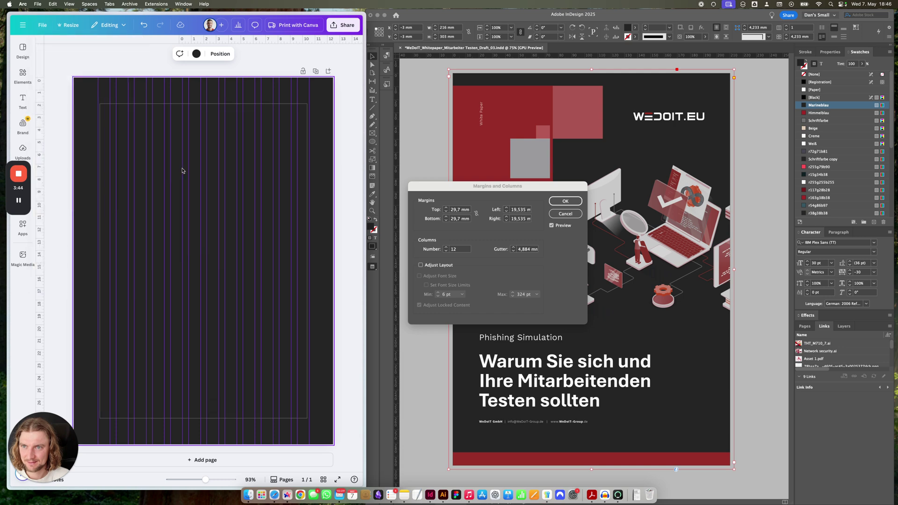
click(38, 4)
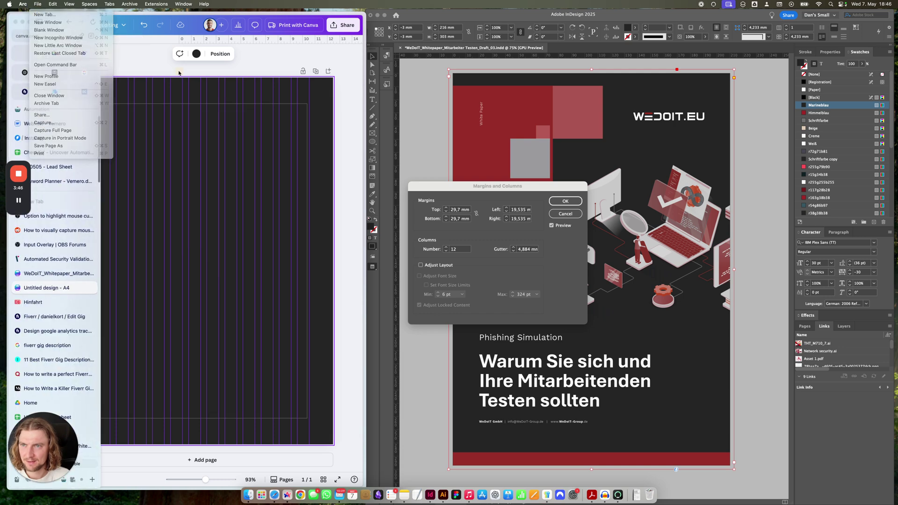
click(145, 66)
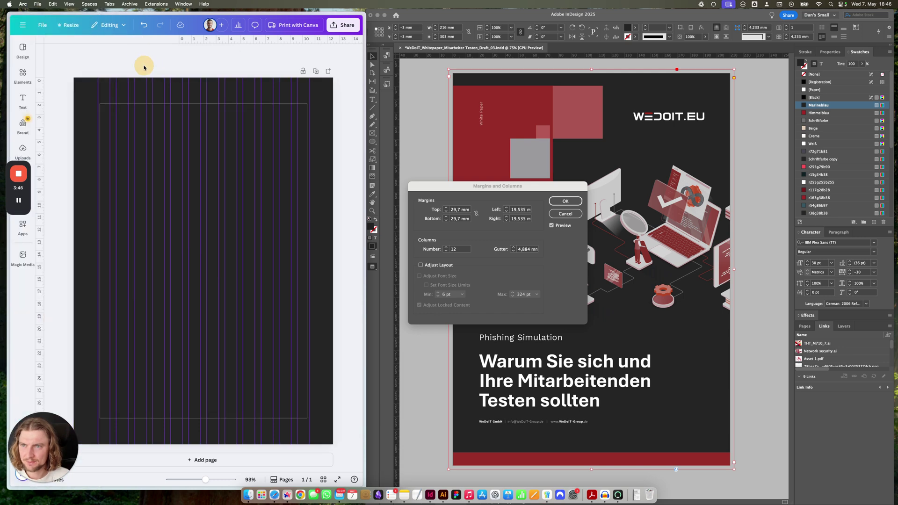
Add the custom guides with the 2.97 cm row margin to the page
click(41, 26)
mouse_move(77, 112)
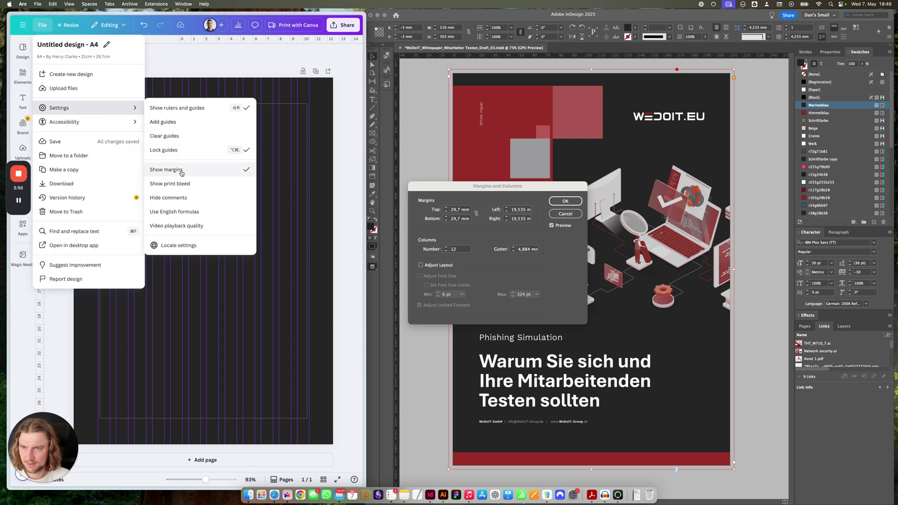
click(184, 122)
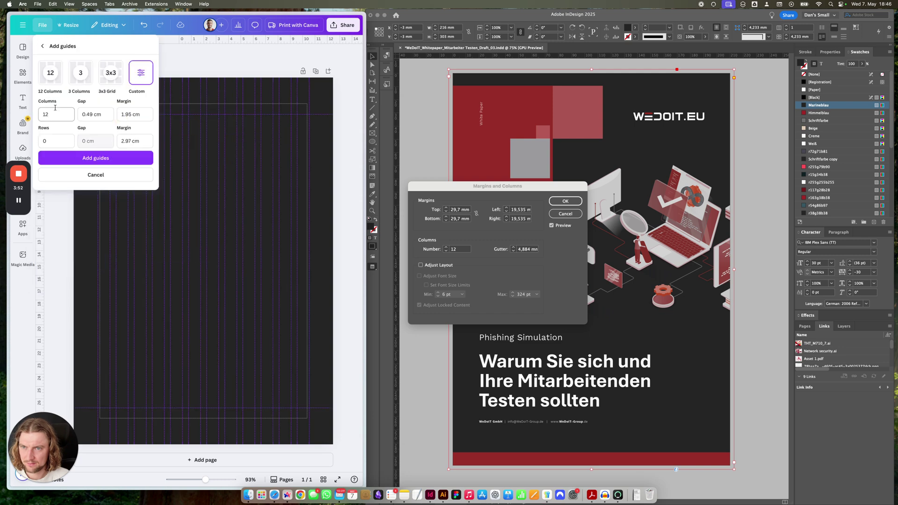
click(126, 139)
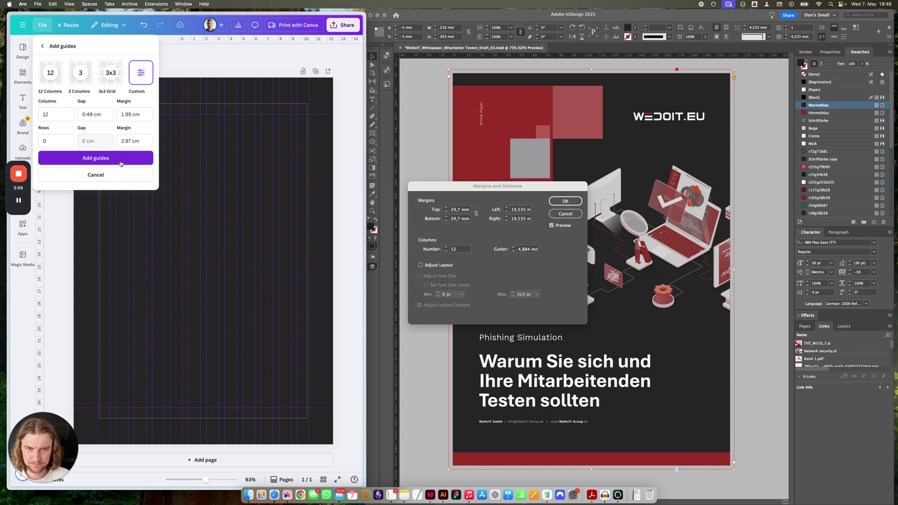
click(121, 158)
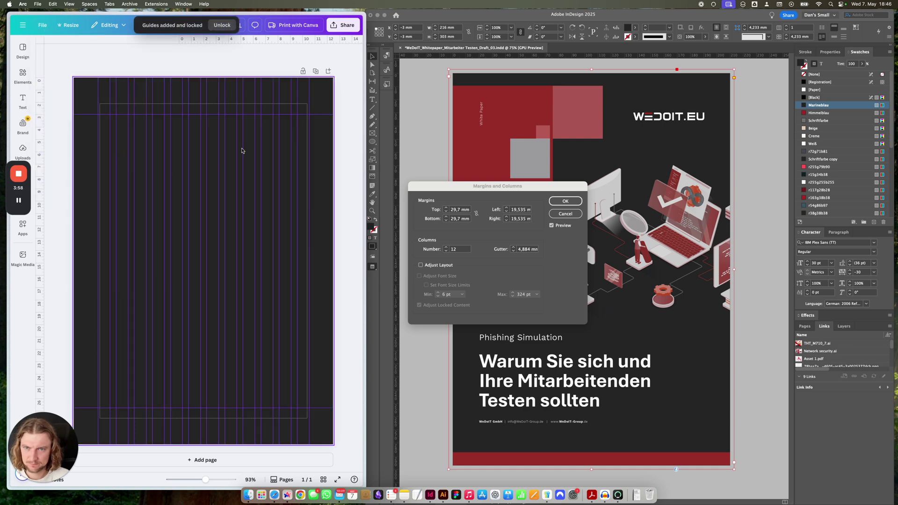
Hide the default page margins, leaving only the guides
click(42, 25)
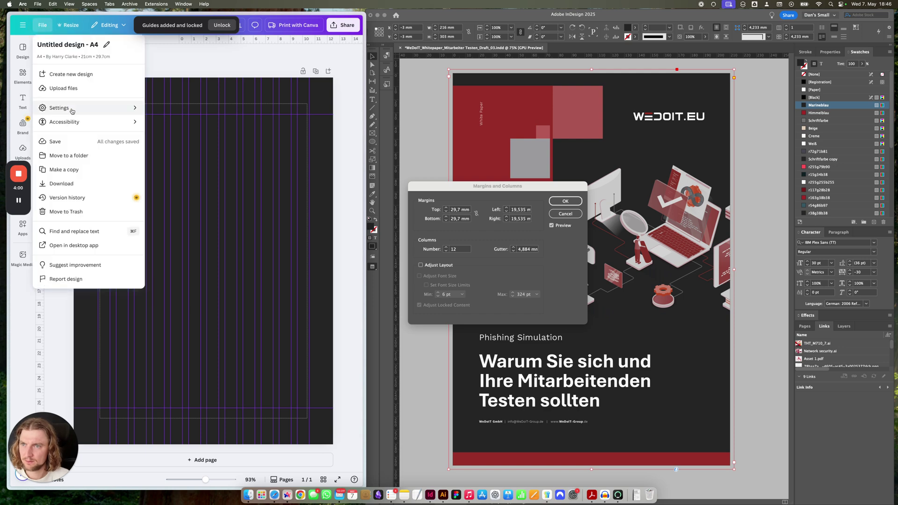
mouse_move(71, 111)
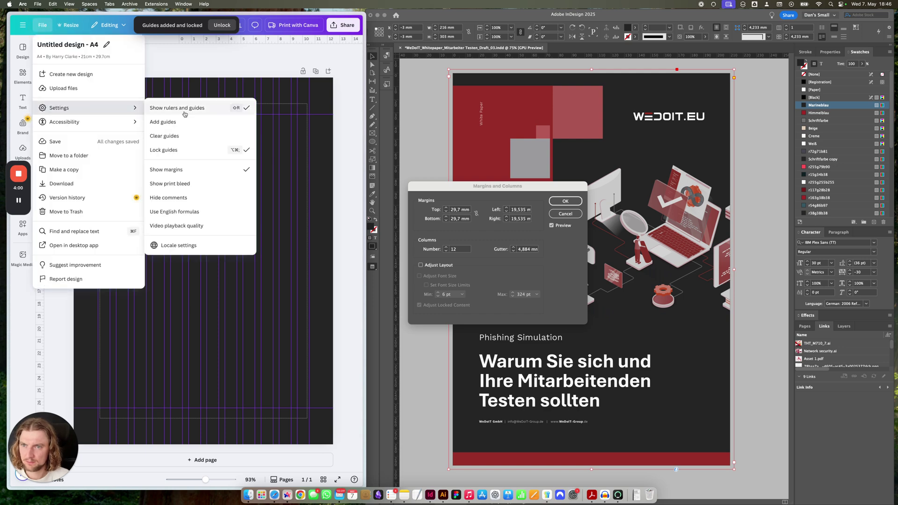
click(187, 170)
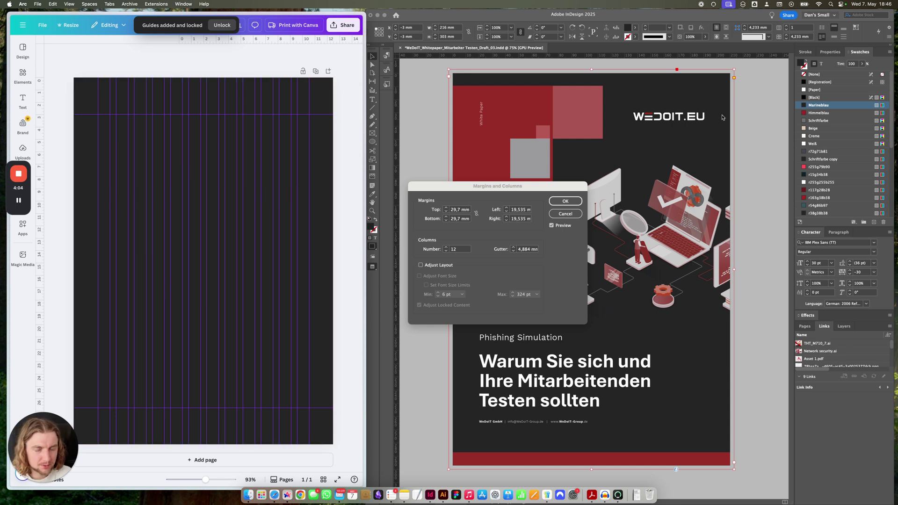
Accept InDesign's margin settings, switch to Illustrator, and select the white WEDOIT EU logo above the artboard to copy it
click(445, 490)
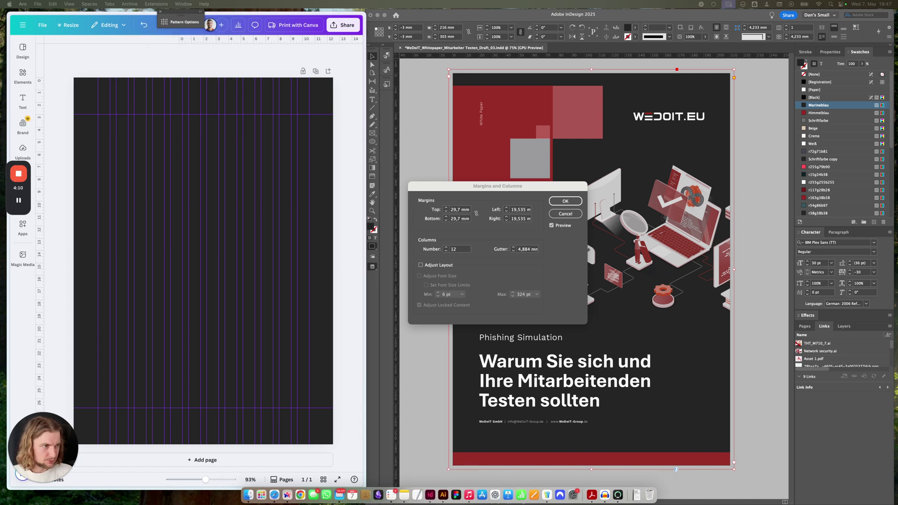
click(561, 202)
key(super+Tab)
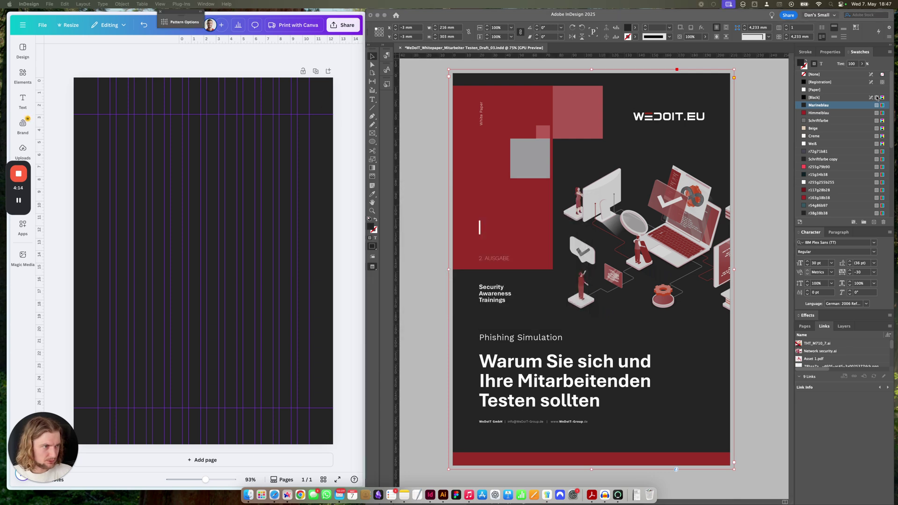
drag(897, 82, 549, 59)
click(521, 162)
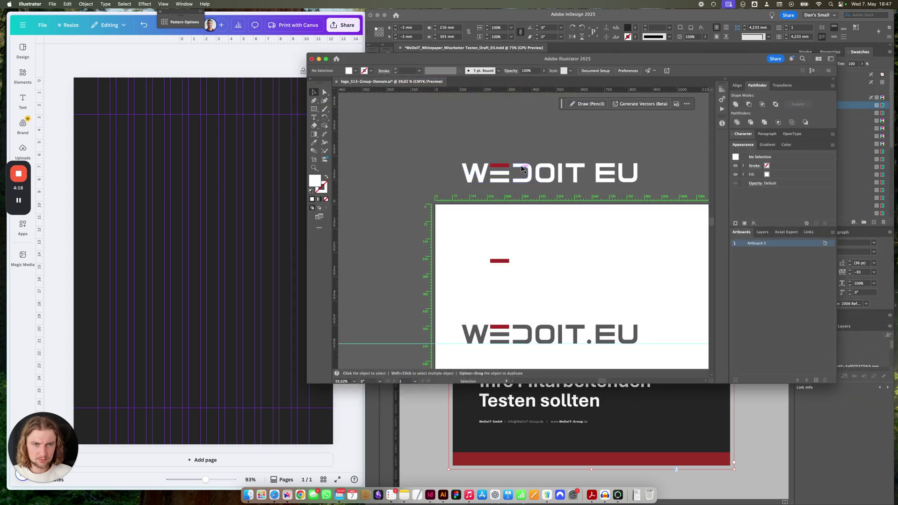
click(519, 165)
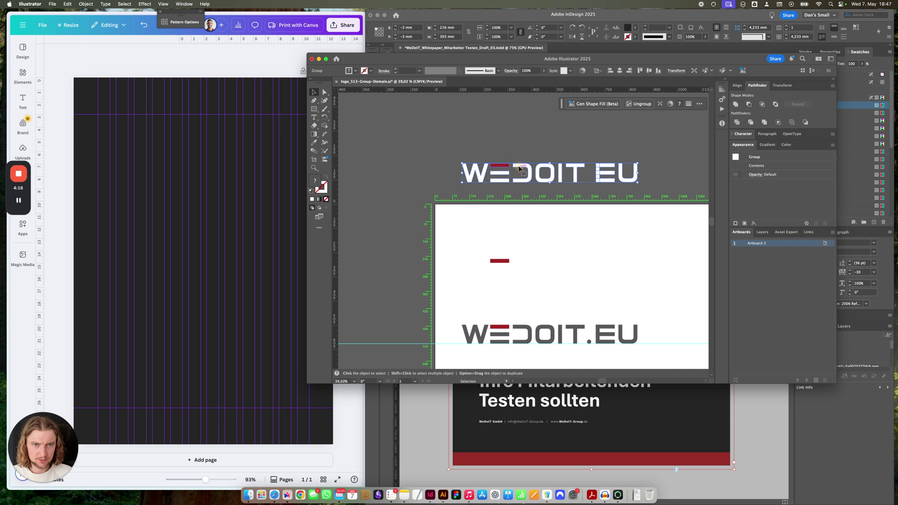
Paste the logo into the Canva page and scale it to the last three columns, aligned to the top and right margin guides
click(251, 189)
key(super+v)
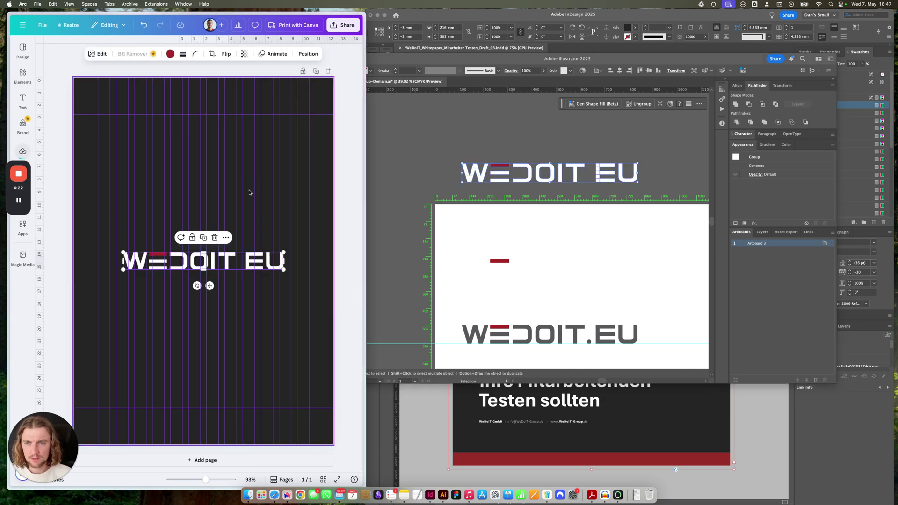
drag(173, 255, 203, 118)
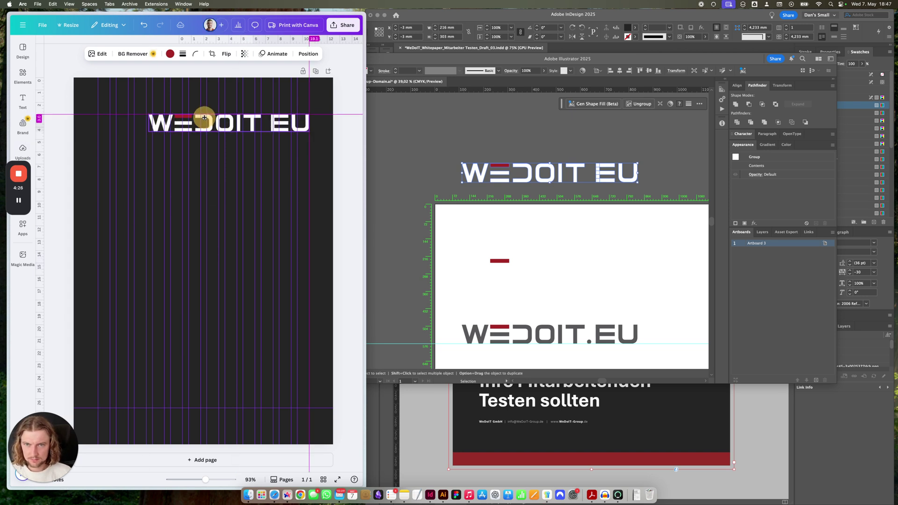
drag(148, 132, 261, 115)
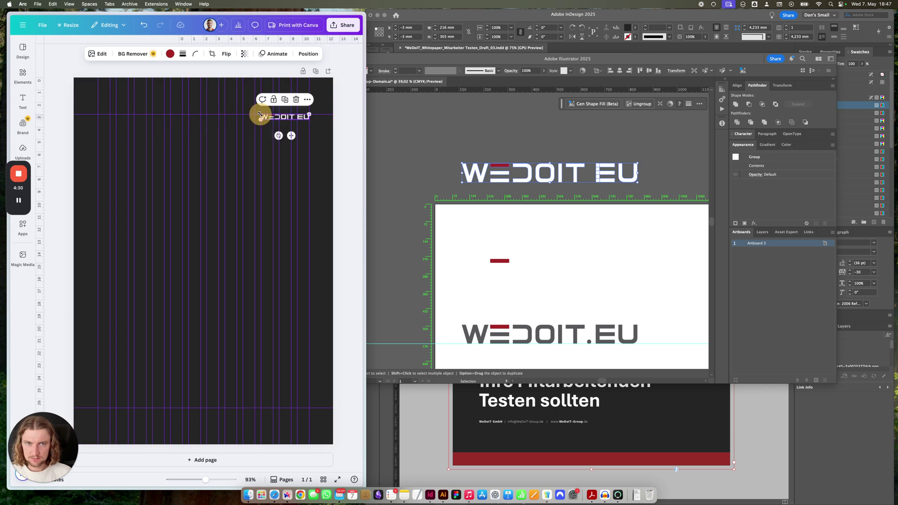
Move the Illustrator window aside and bring the InDesign cover back to the front
click(542, 80)
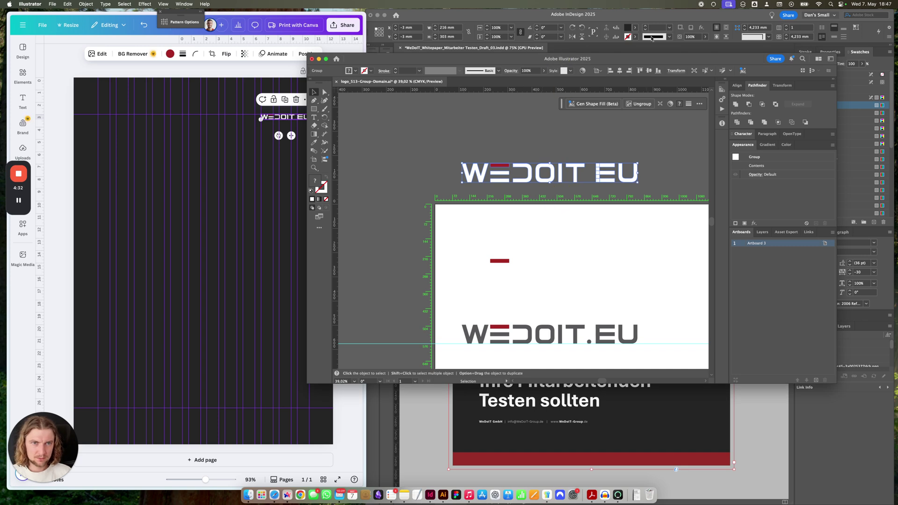
drag(632, 58, 897, 68)
click(405, 84)
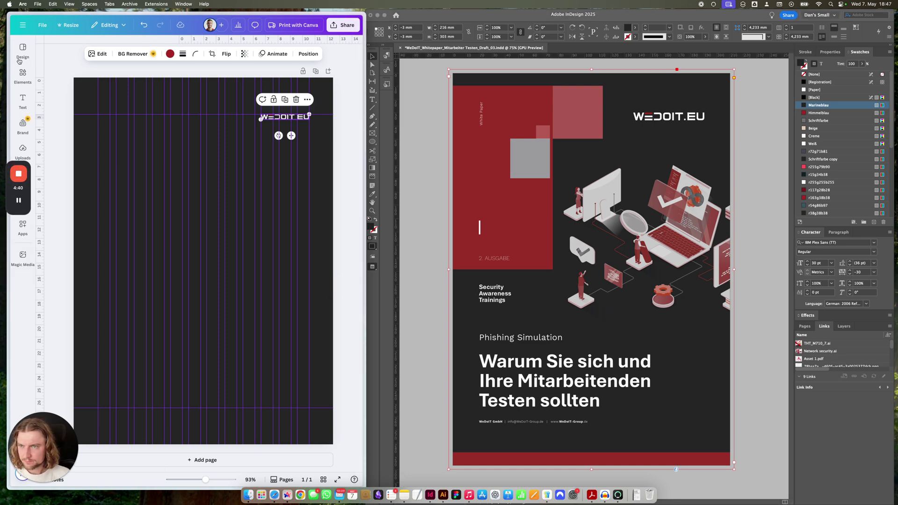
Add a square shape to the Canva page and reshape it into a thin full-width bar along the page's bottom edge
click(19, 74)
click(20, 73)
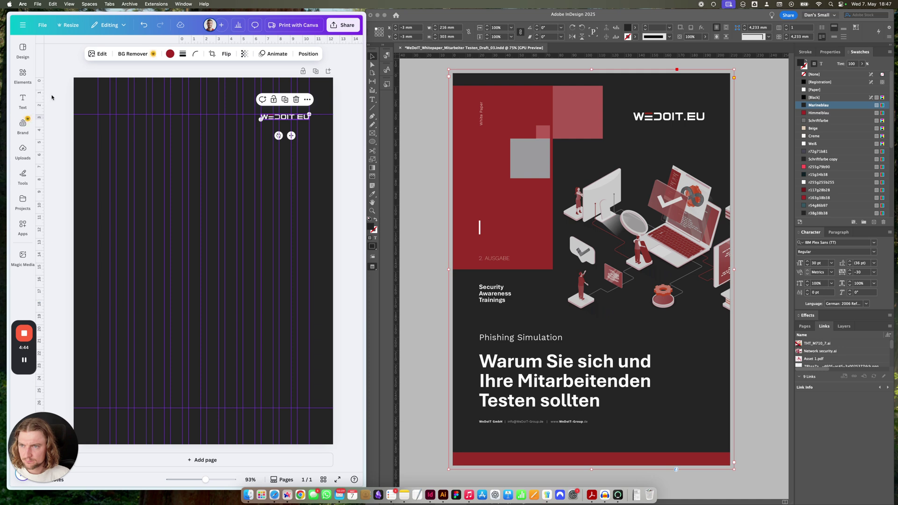
click(23, 174)
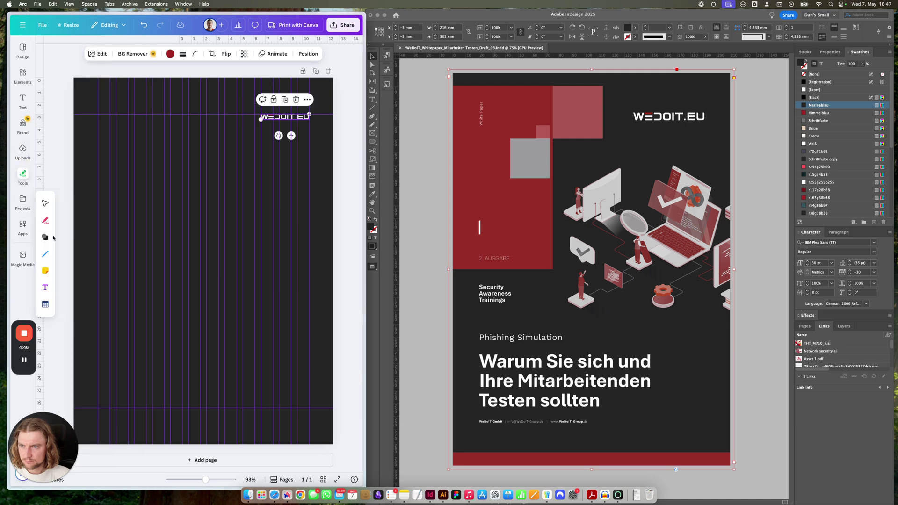
click(53, 238)
click(64, 206)
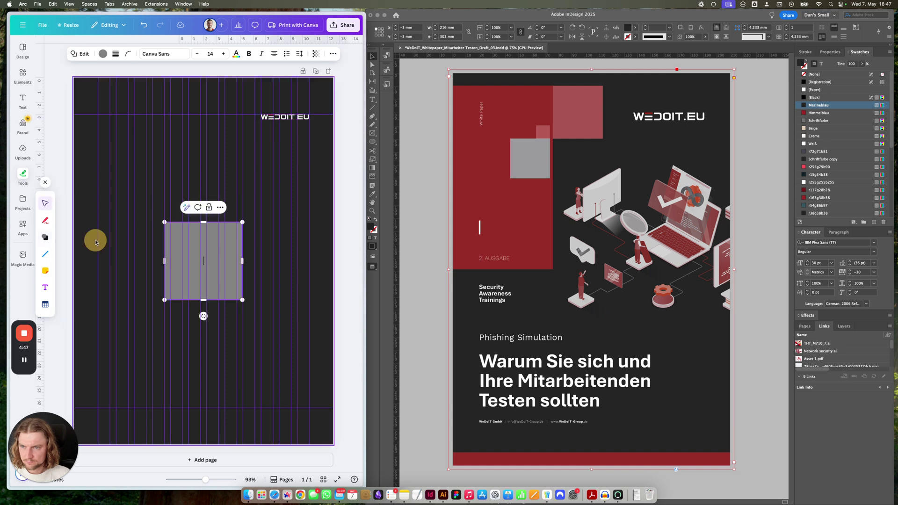
double_click(185, 244)
drag(164, 222, 89, 432)
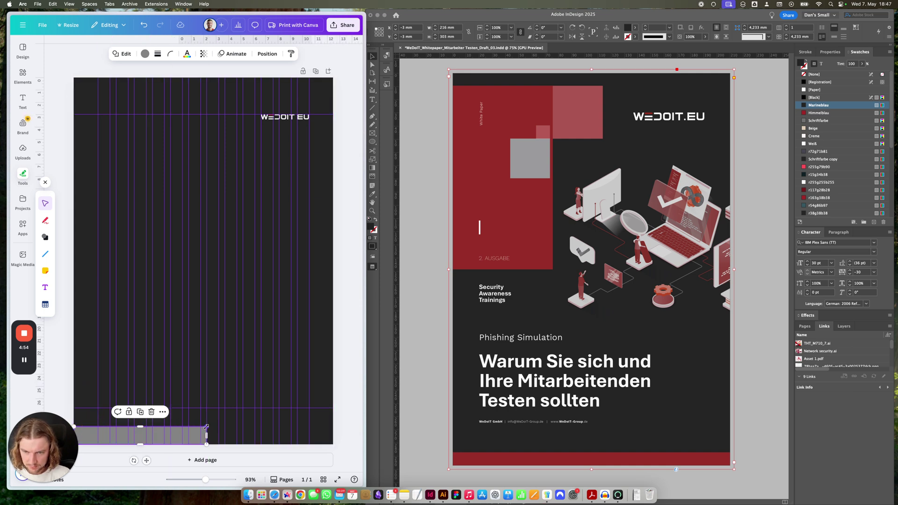
drag(206, 427, 333, 433)
Switch to InDesign, select the large red block, and copy the Himmelblau swatch's hex code a32626
click(502, 236)
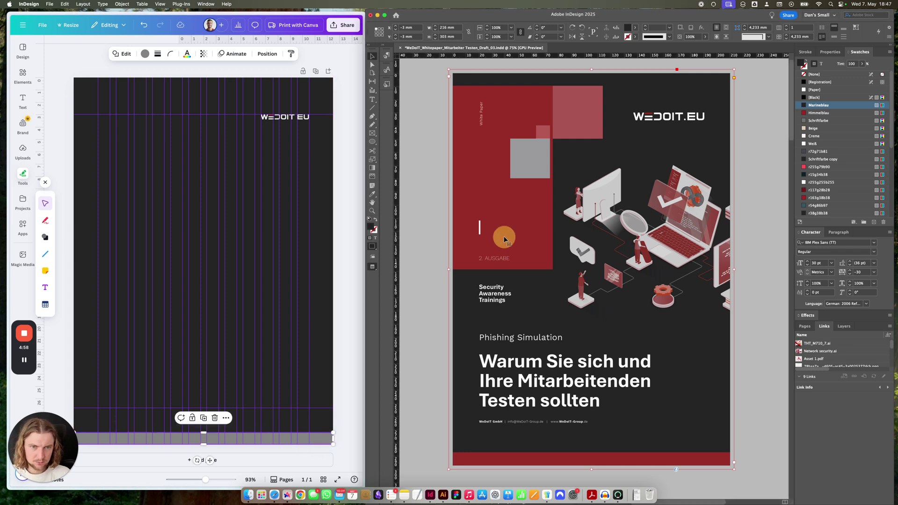
click(472, 208)
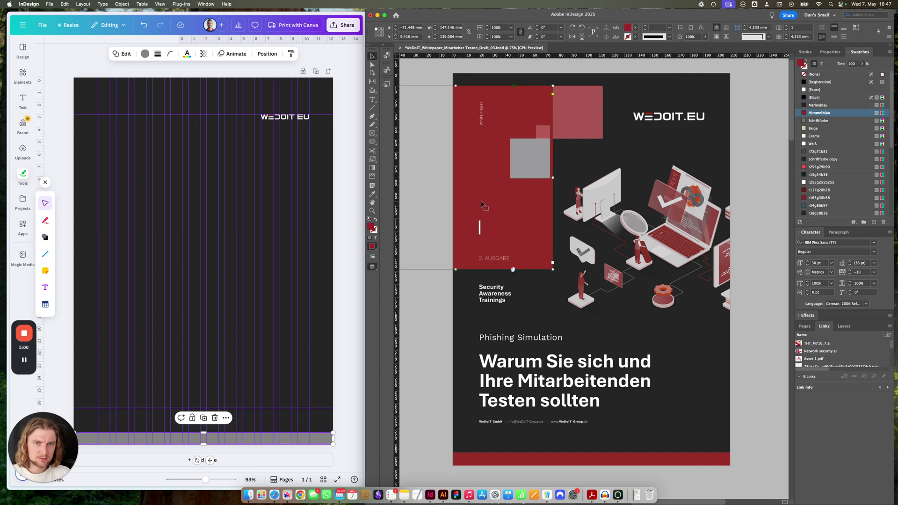
double_click(804, 112)
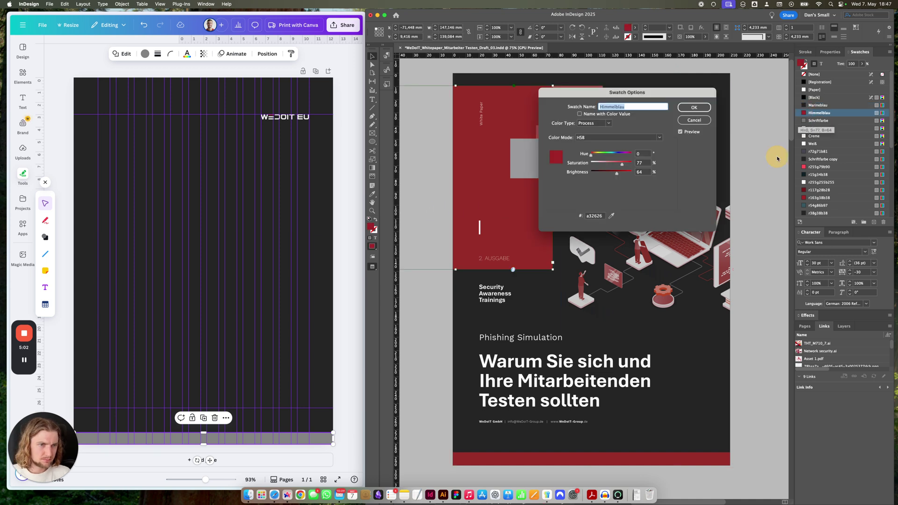
click(595, 216)
key(super+c)
Return to Canva and add the colour #A32626 to the Brand Kit palette
click(90, 67)
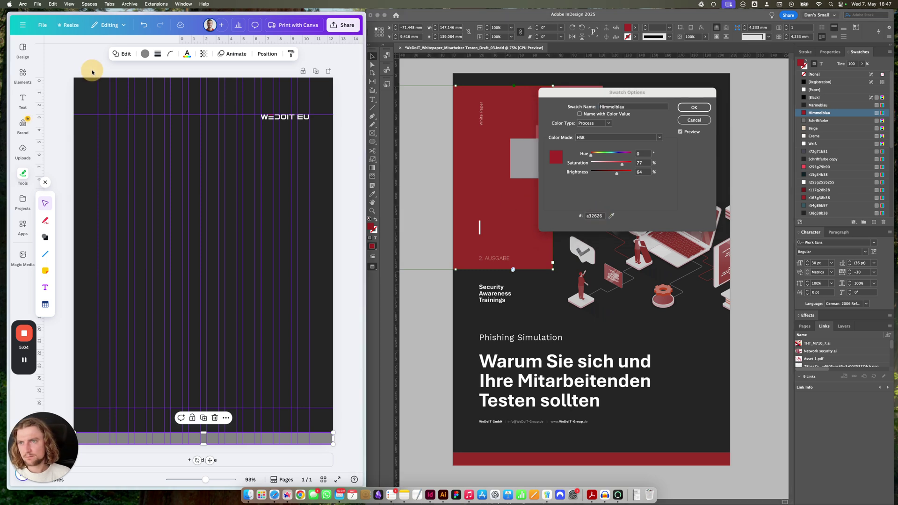
click(145, 54)
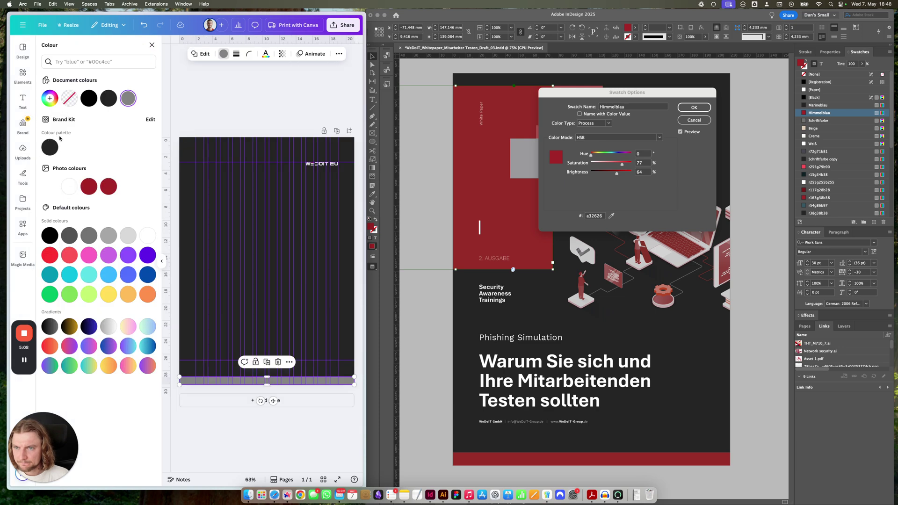
click(152, 120)
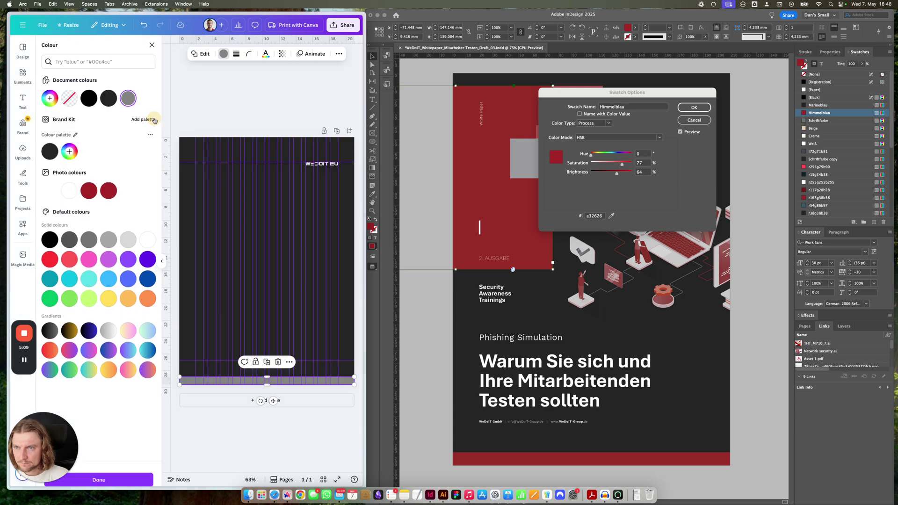
click(69, 151)
key(super+v)
click(126, 149)
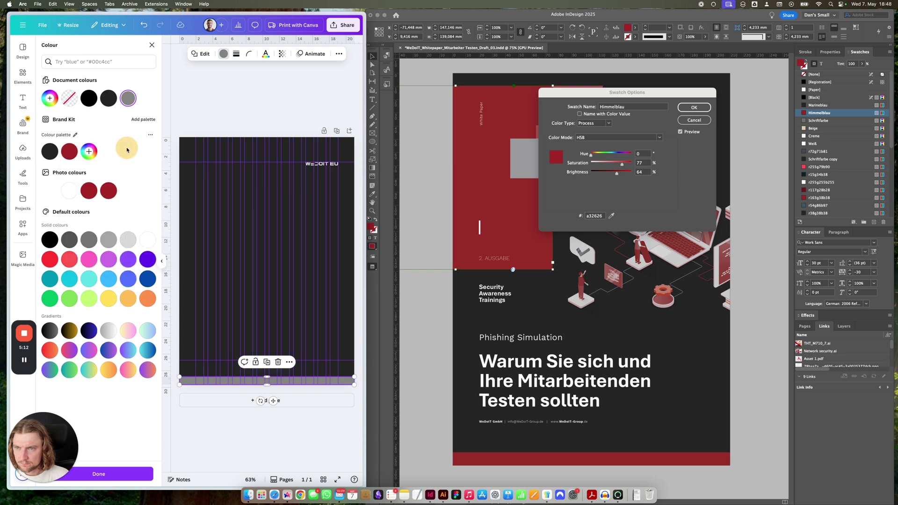
Save the Brand Kit palette and apply the new #A32626 red to the bar along the page's bottom edge
click(70, 154)
click(71, 158)
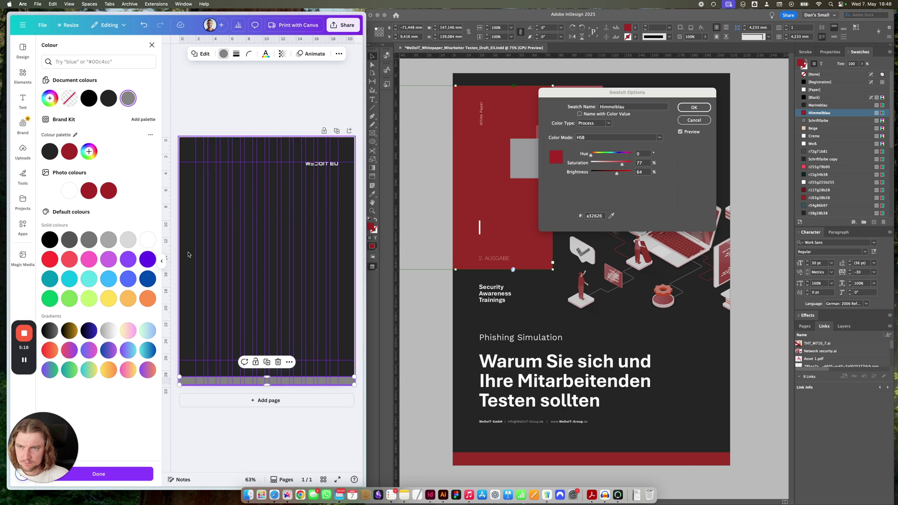
click(69, 150)
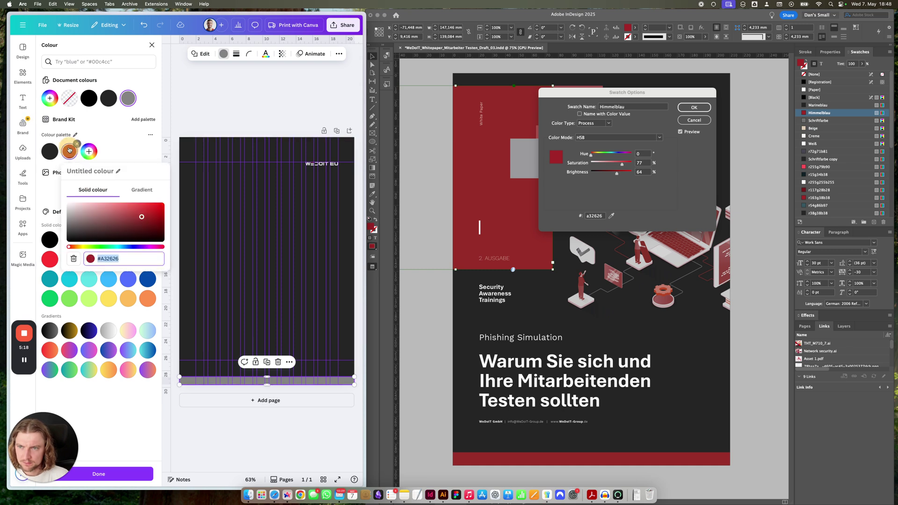
click(70, 150)
click(99, 473)
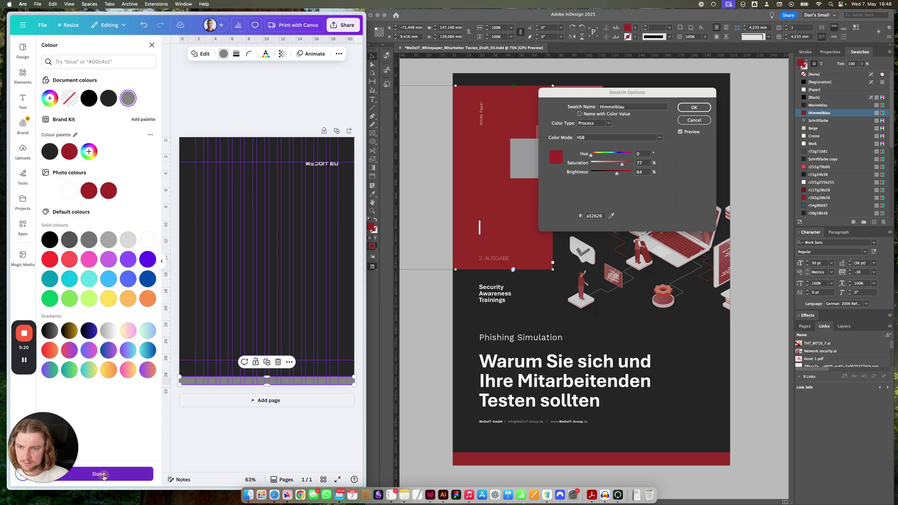
click(69, 148)
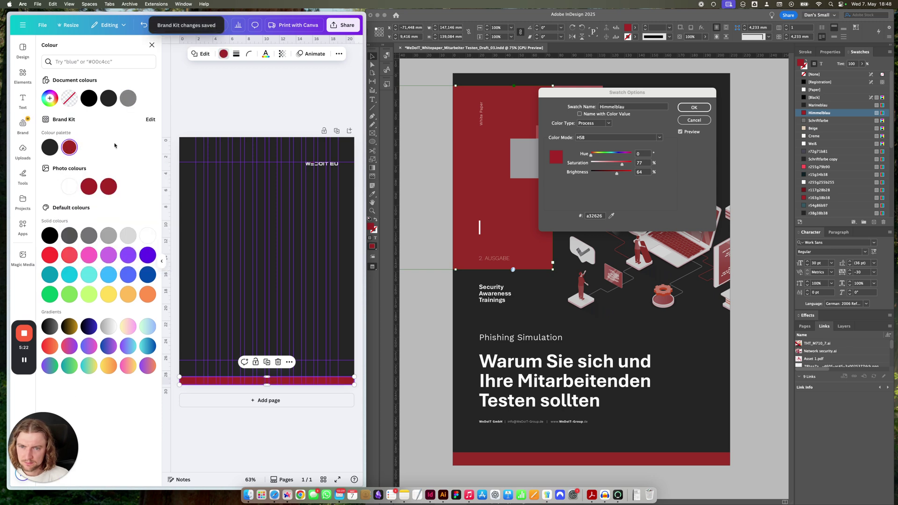
click(22, 176)
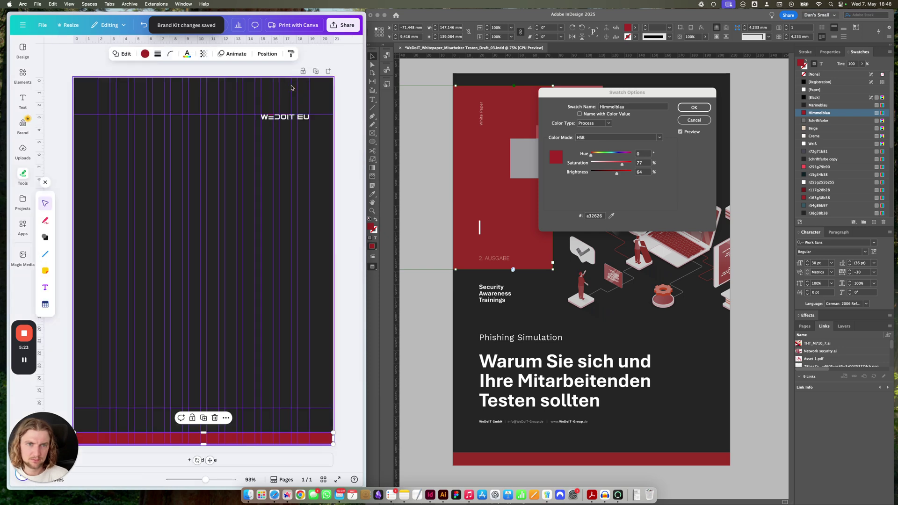
Duplicate the red bottom bar and place the full-width copy just above the logo
click(271, 440)
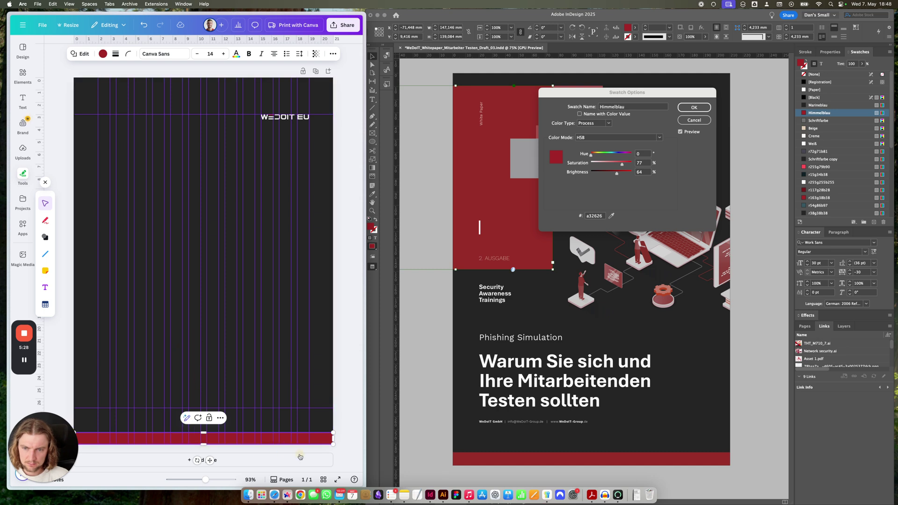
click(346, 432)
drag(309, 439, 302, 312)
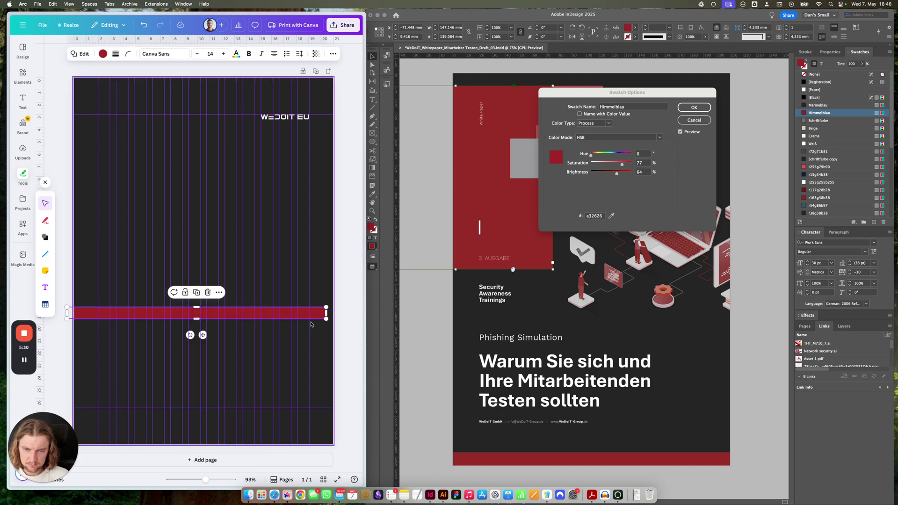
key(super+z)
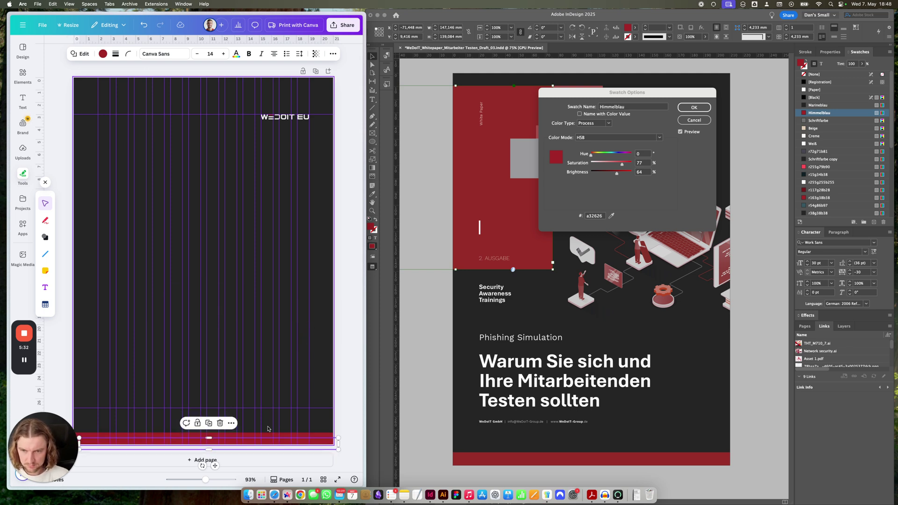
drag(267, 442, 261, 104)
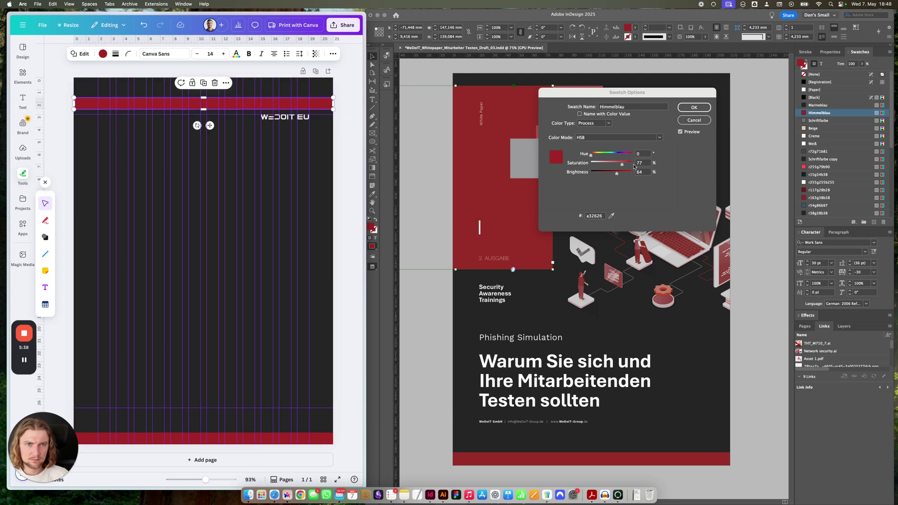
Switch to InDesign, cancel Swatch Options, show the layout guides, and select the large red block as reference
click(700, 121)
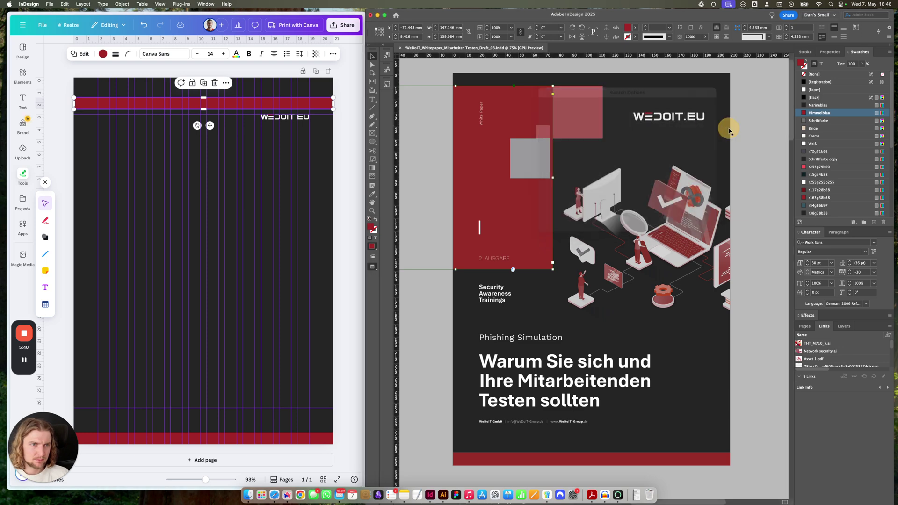
key(w)
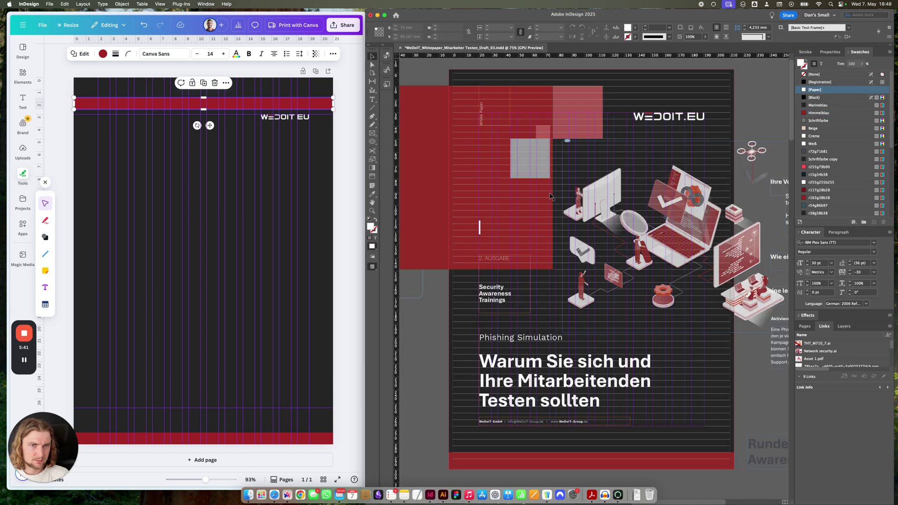
click(534, 98)
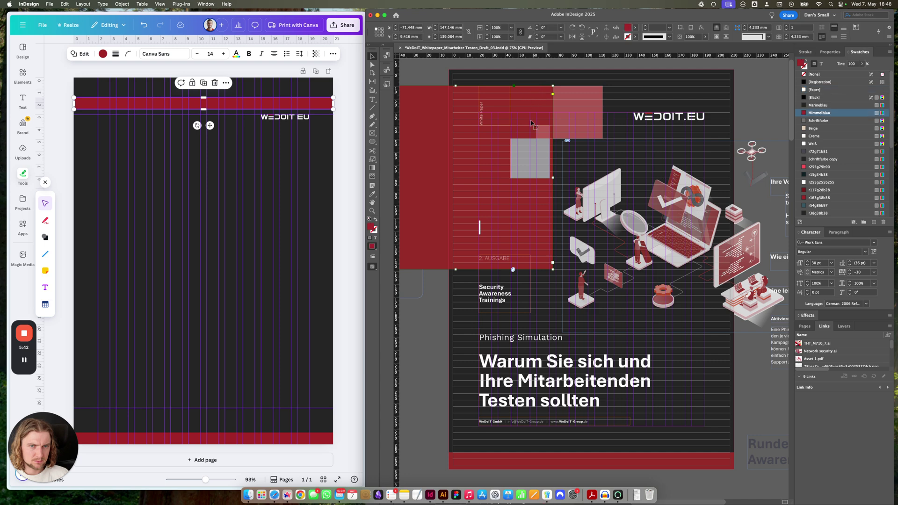
Resize the upper red bar in Canva into a tall block about 7.3 cm wide and 12.5 cm high, snapped to a column guide
click(333, 112)
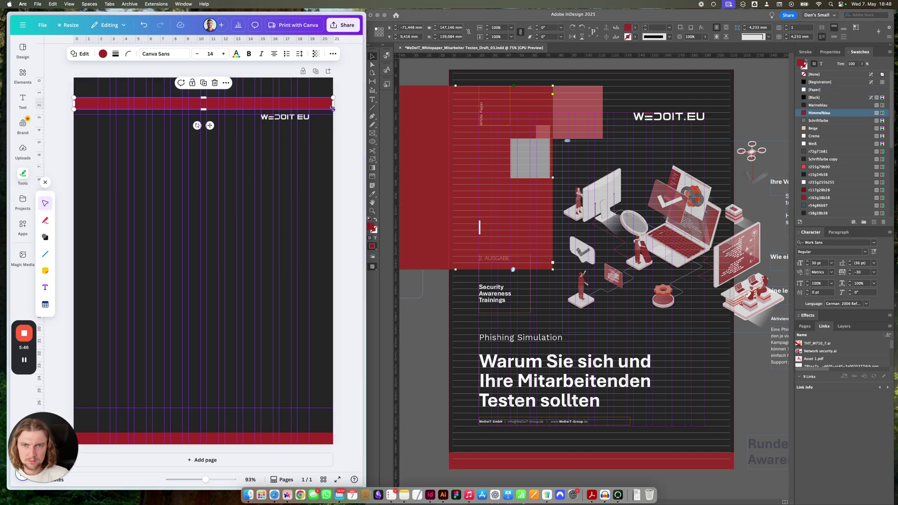
drag(331, 108, 201, 253)
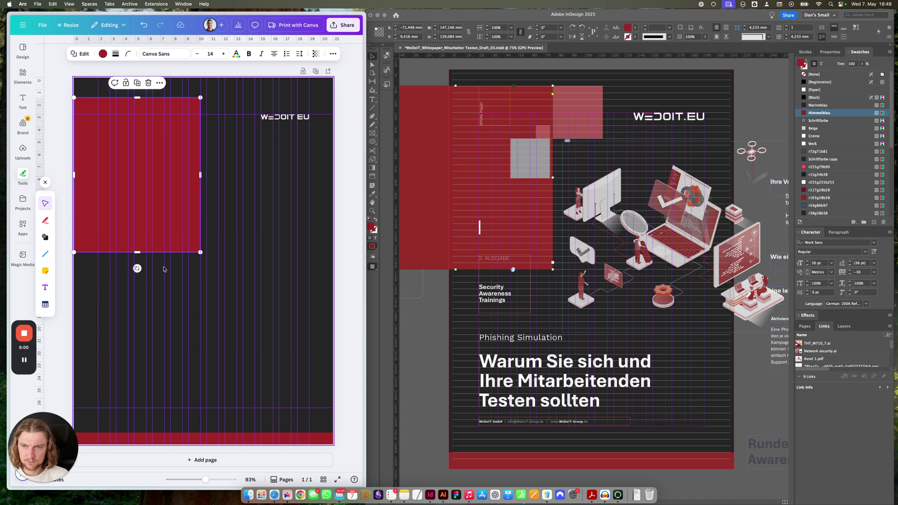
drag(200, 175, 164, 175)
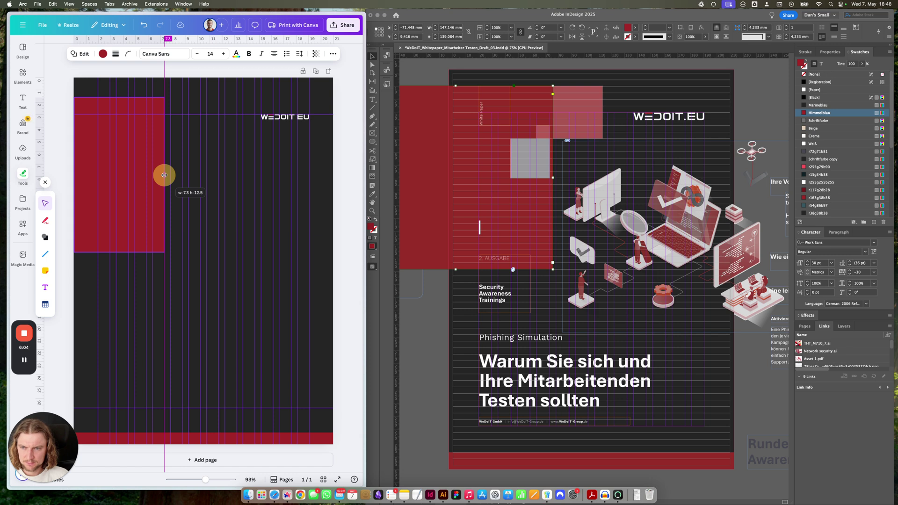
drag(164, 175, 165, 175)
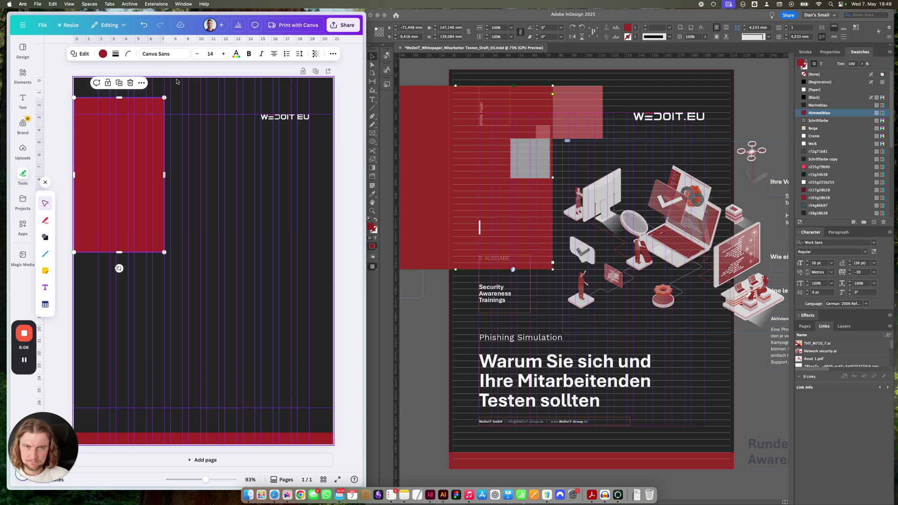
Duplicate the red block and shrink the copy to a small square adjoining the block's upper right edge
drag(140, 140, 176, 136)
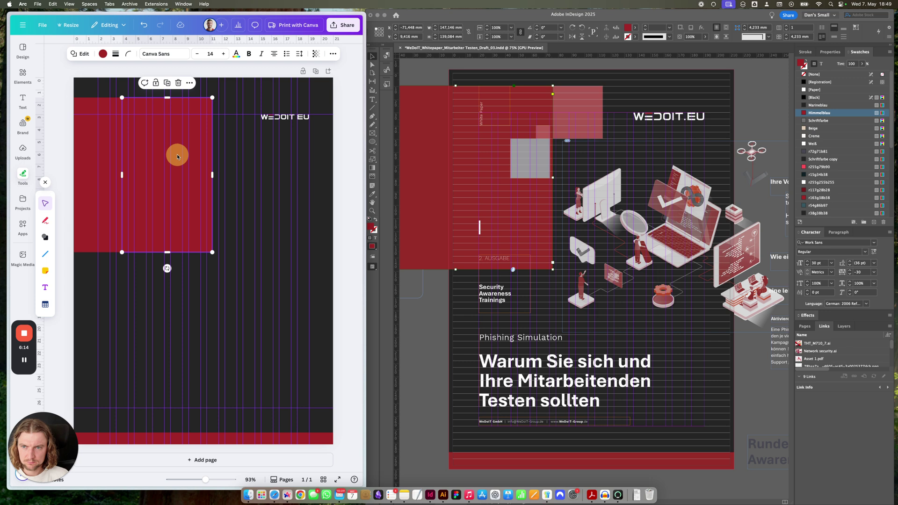
drag(169, 250, 167, 150)
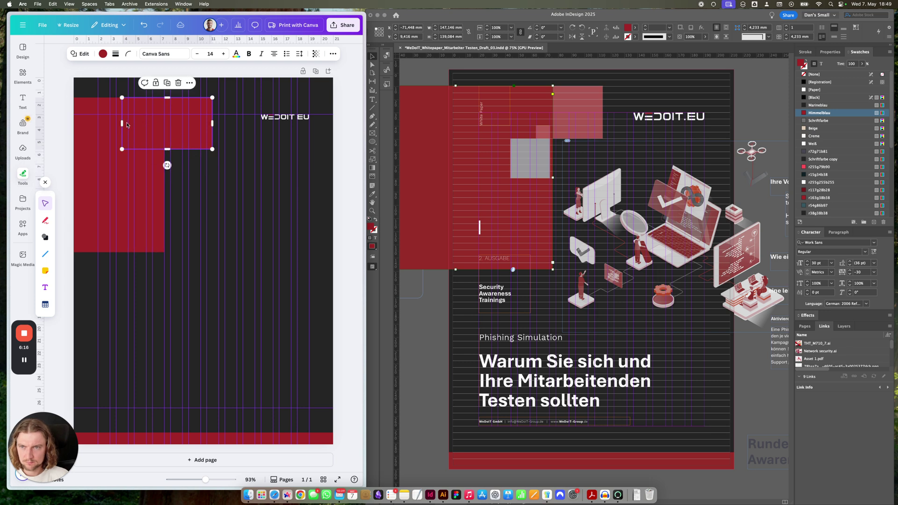
drag(123, 123, 187, 146)
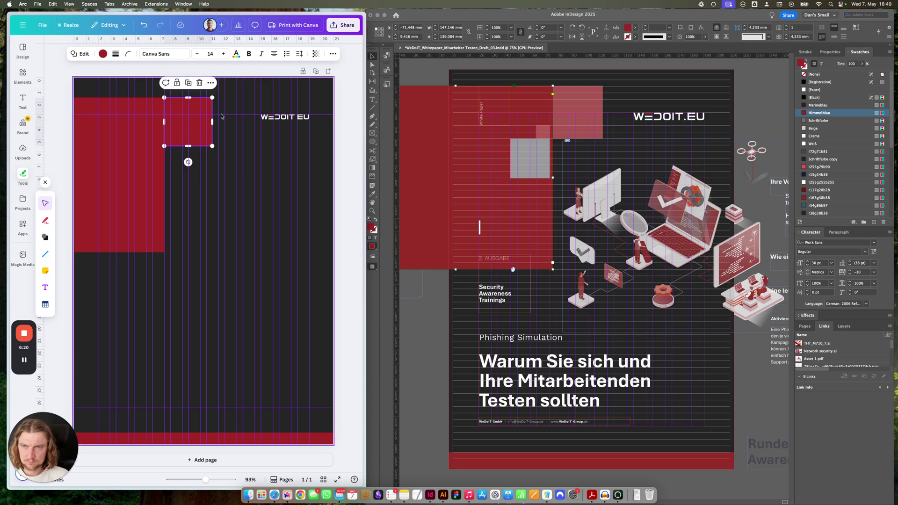
Select the light red square on the InDesign cover and copy its swatch's hex code b85252
click(587, 98)
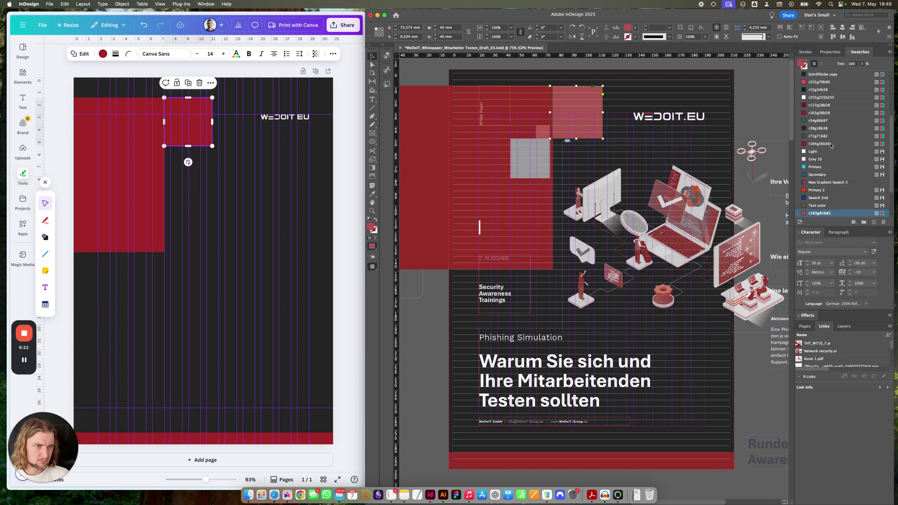
double_click(803, 214)
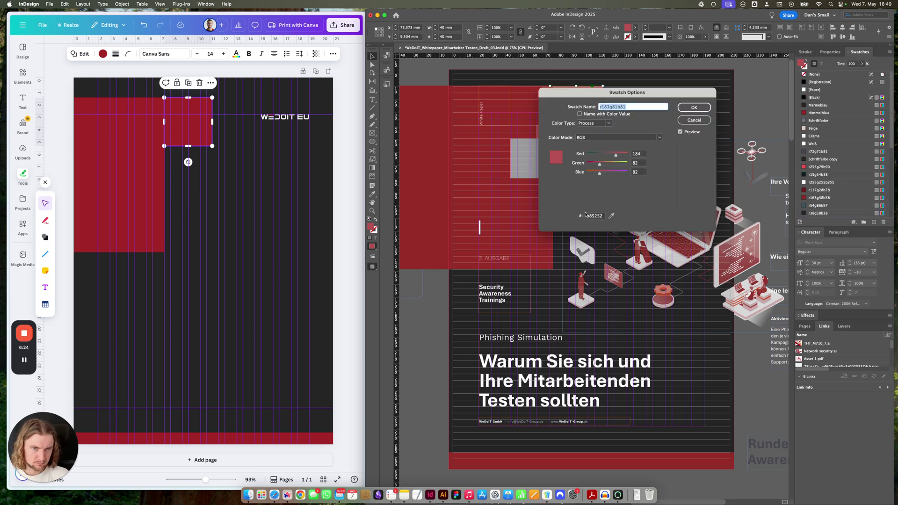
click(590, 215)
double_click(590, 215)
key(super+c)
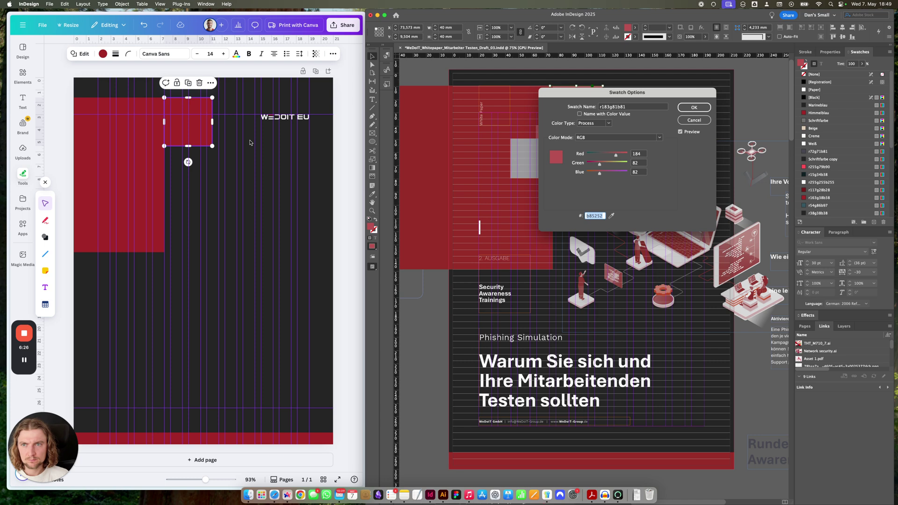
Add #B85252 to Canva's Brand Kit palette, save it, and apply that colour to the small square
click(187, 120)
click(174, 110)
click(103, 54)
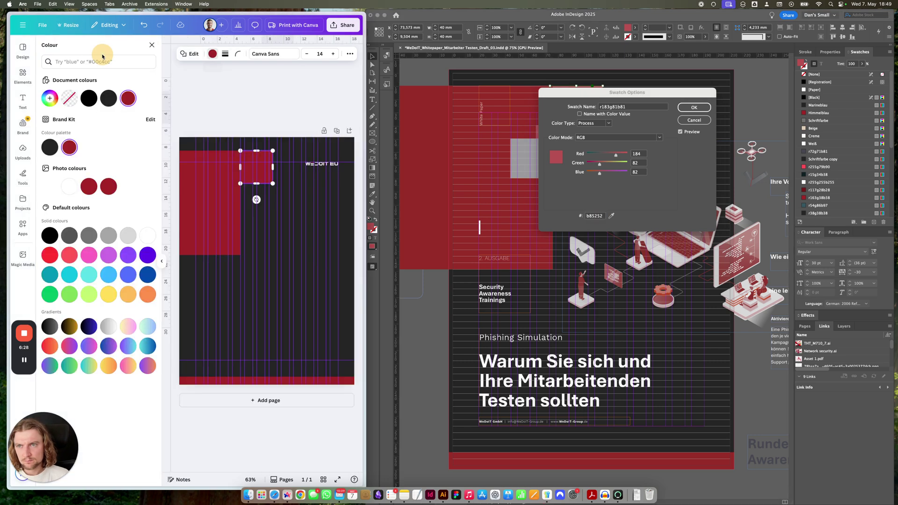
click(150, 120)
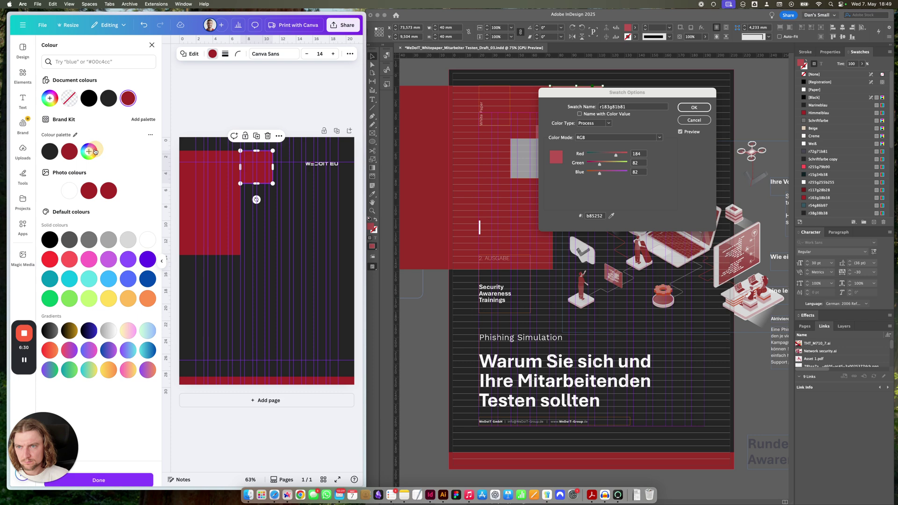
click(88, 151)
key(super+v)
click(116, 473)
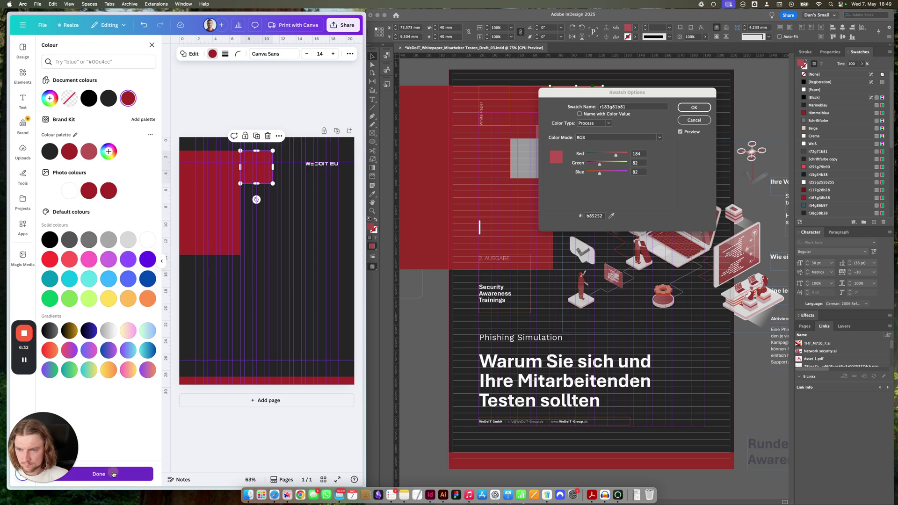
click(282, 142)
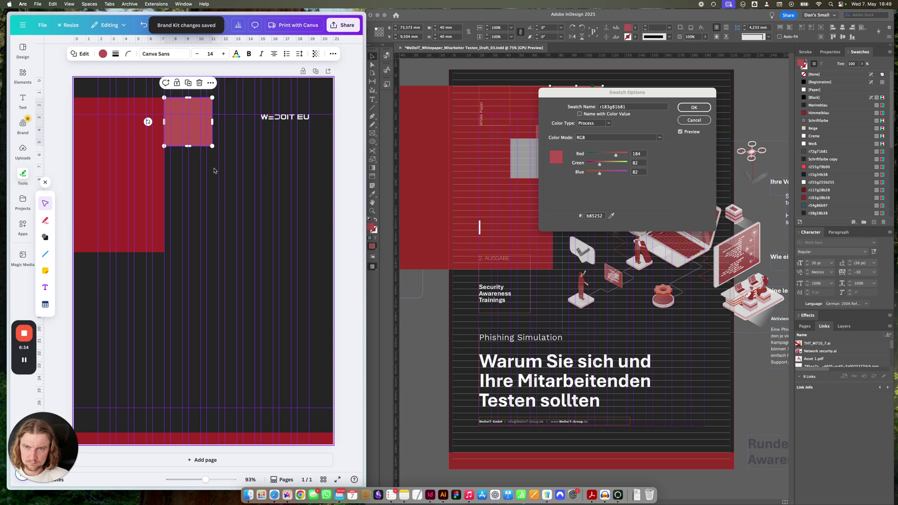
Copy the light red square in Canva and open the swatch options of the grey square on the InDesign cover
click(183, 124)
key(super+c)
click(695, 120)
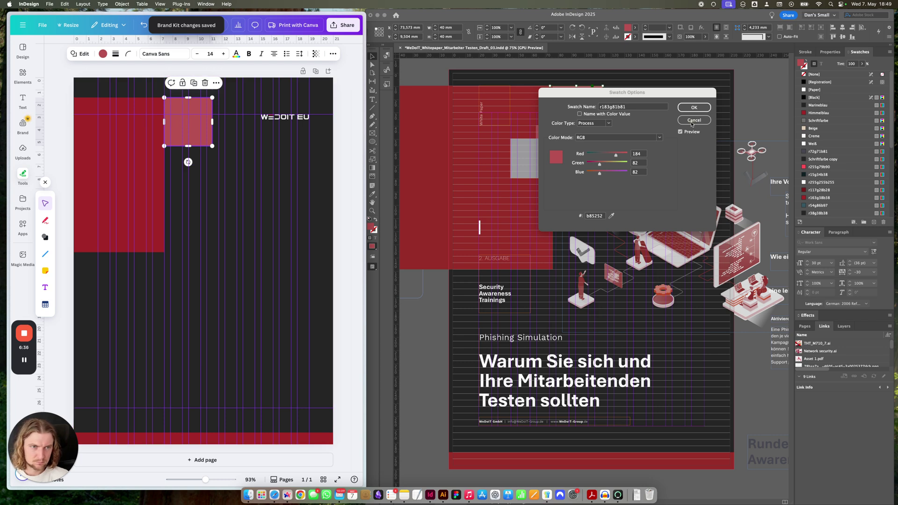
click(694, 121)
click(531, 163)
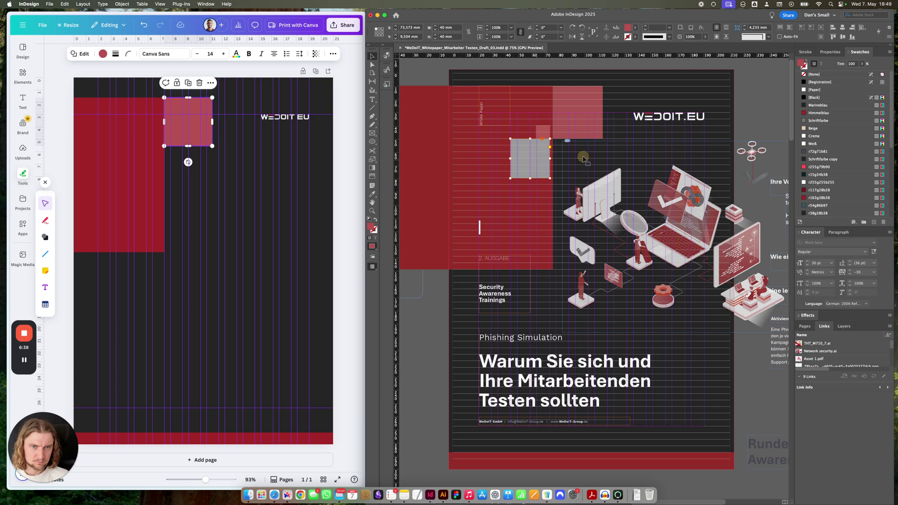
double_click(803, 215)
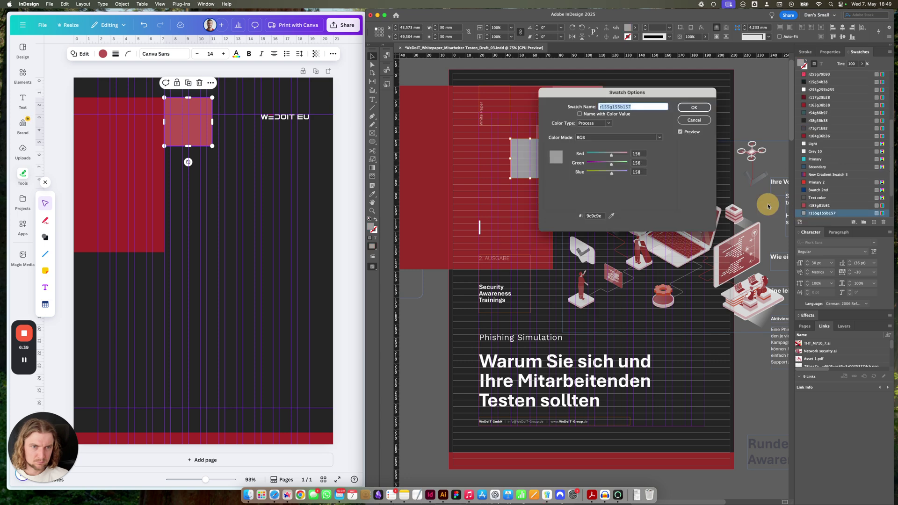
Paste the copied light red square onto the red block in Canva and shrink it to about 2 cm square, snapped to the column guides
click(193, 114)
drag(194, 113, 159, 161)
click(460, 129)
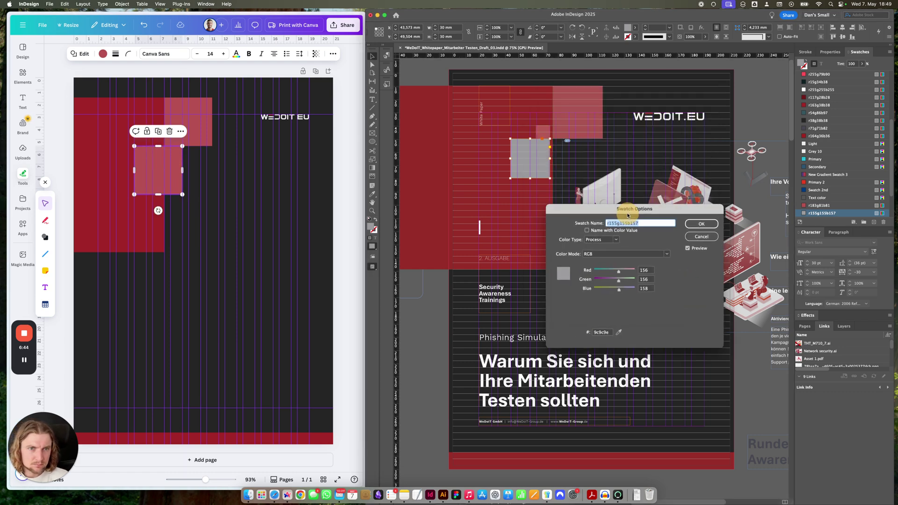
click(133, 170)
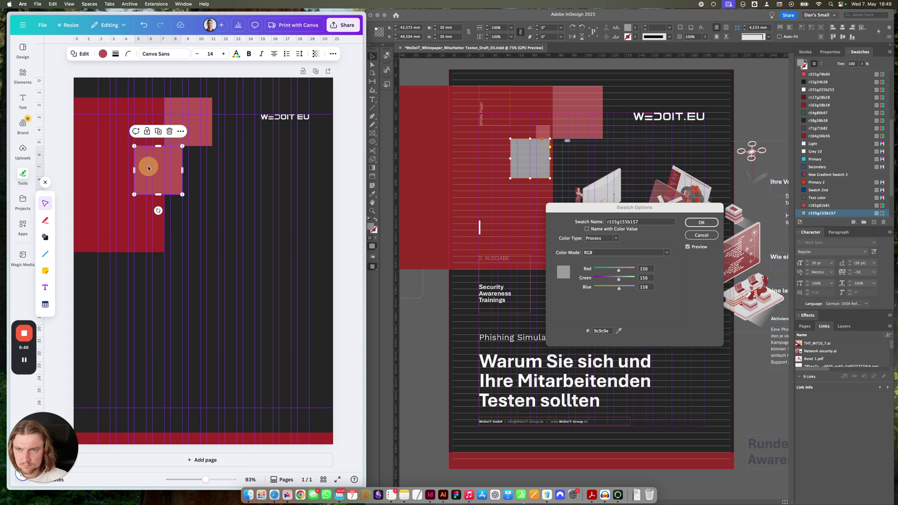
drag(148, 164, 125, 162)
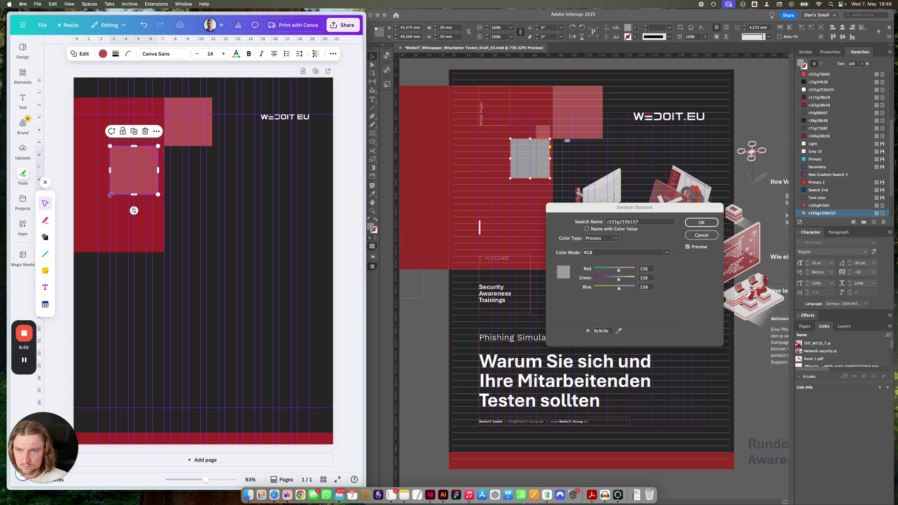
drag(112, 194, 138, 171)
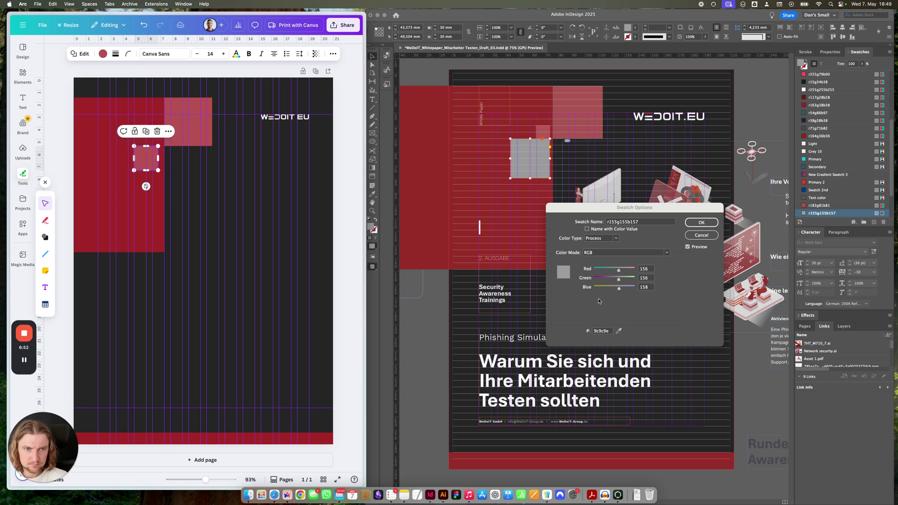
Copy the grey swatch's hex code 9c9c9e, save it in Canva's Brand Kit palette, and apply it to the new small square
click(622, 336)
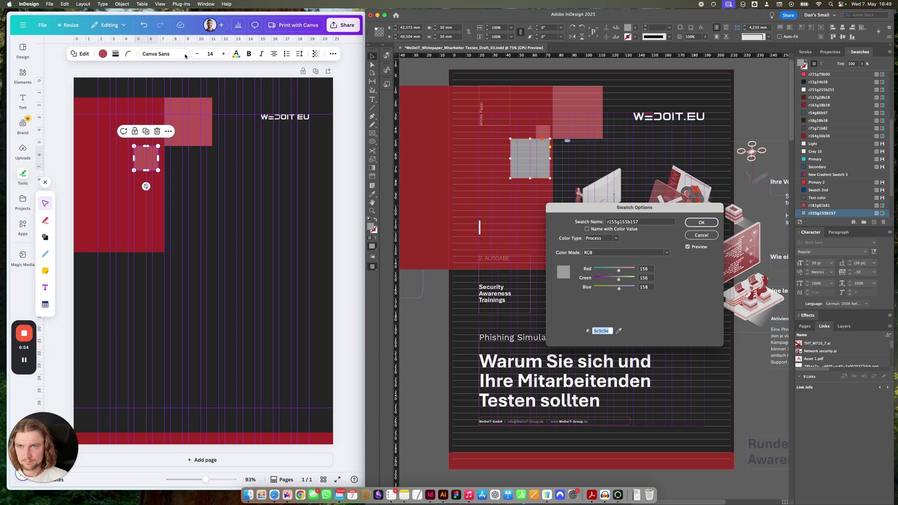
click(103, 54)
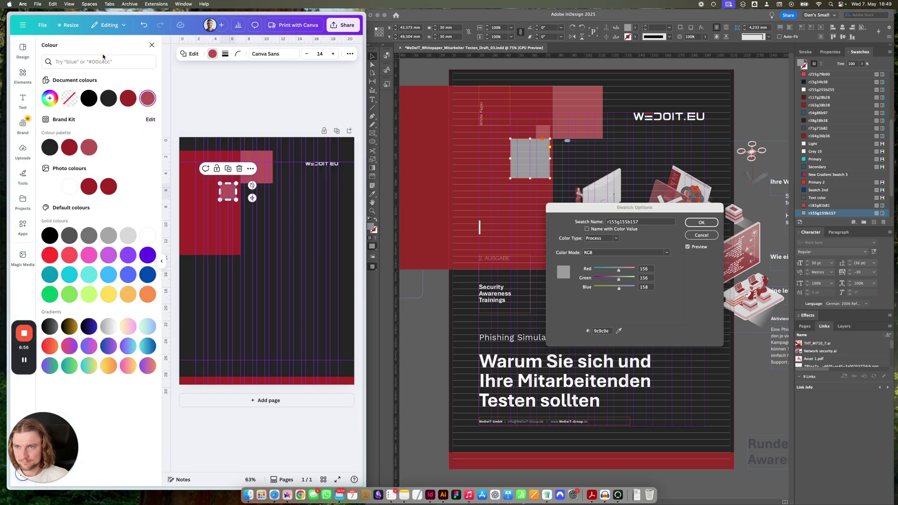
click(152, 120)
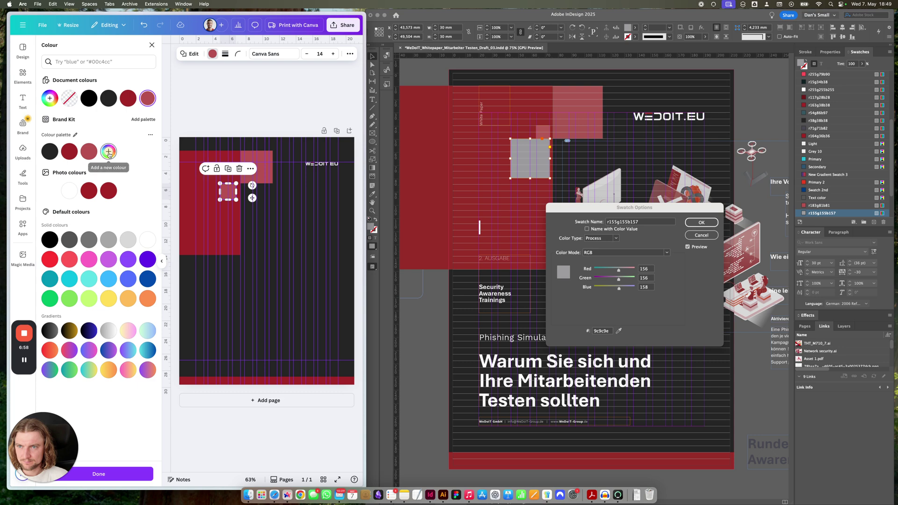
click(109, 149)
key(super+v)
click(138, 401)
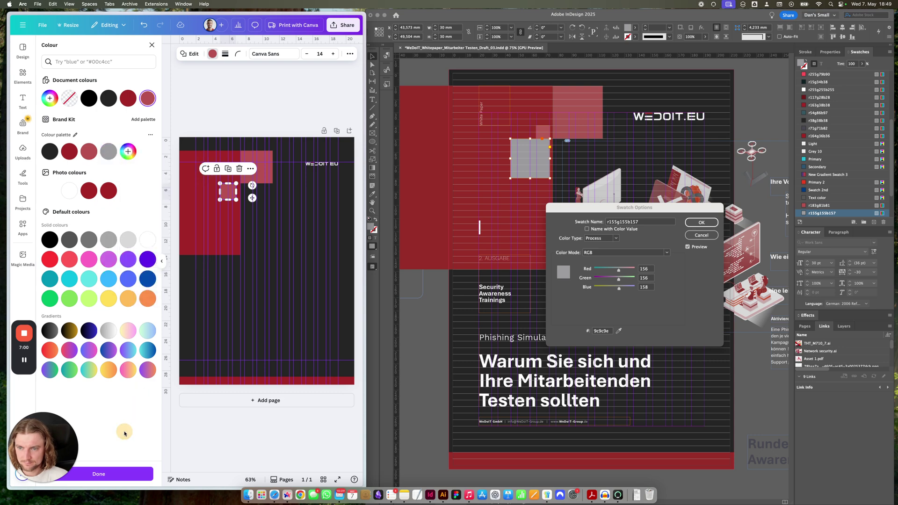
click(99, 474)
click(110, 149)
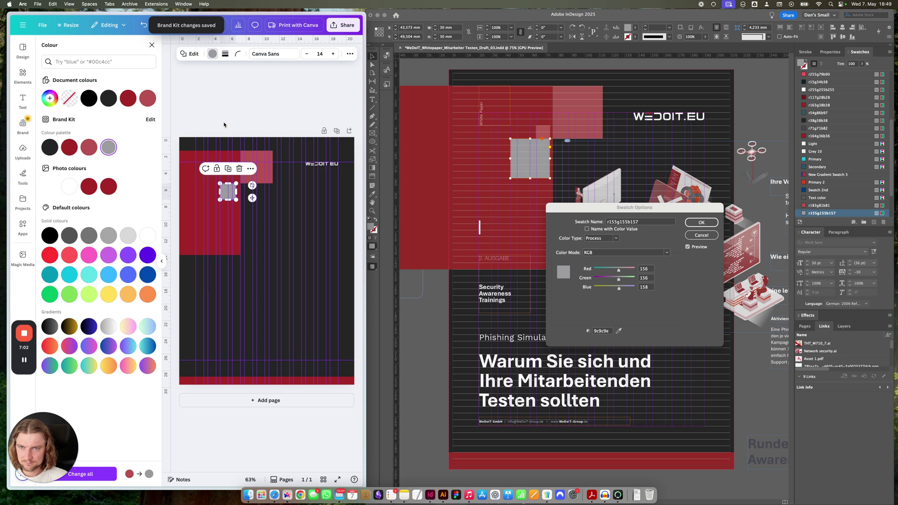
click(224, 123)
Duplicate the light red square and shrink the copy to about 1.3 by 1.4 cm, sitting directly above the grey square
click(180, 125)
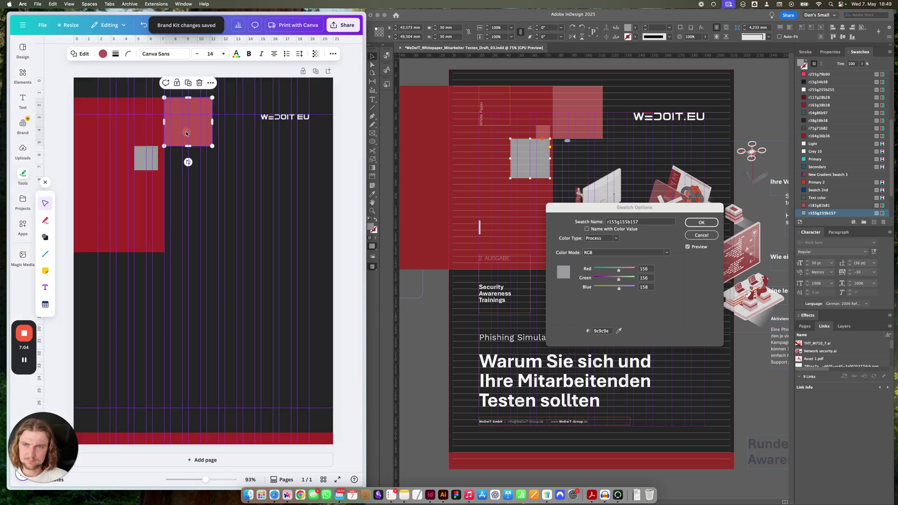
drag(181, 125, 148, 119)
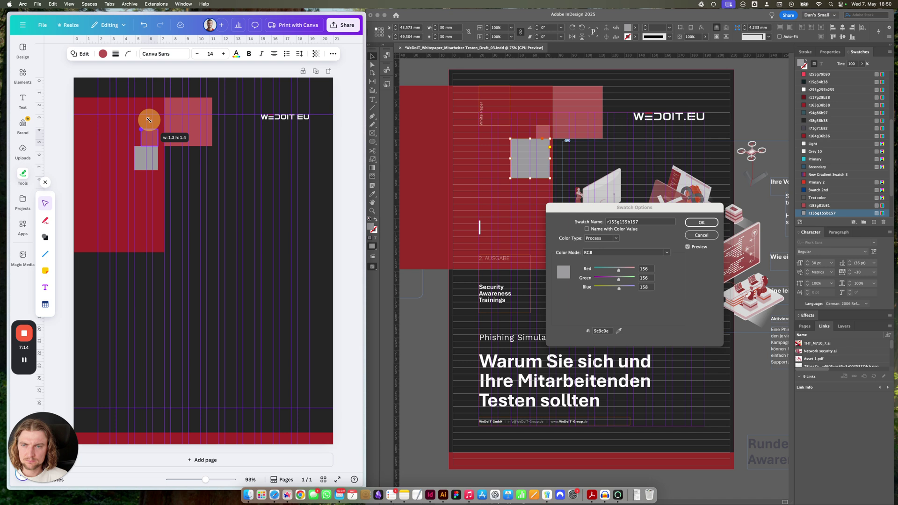
drag(148, 119, 149, 120)
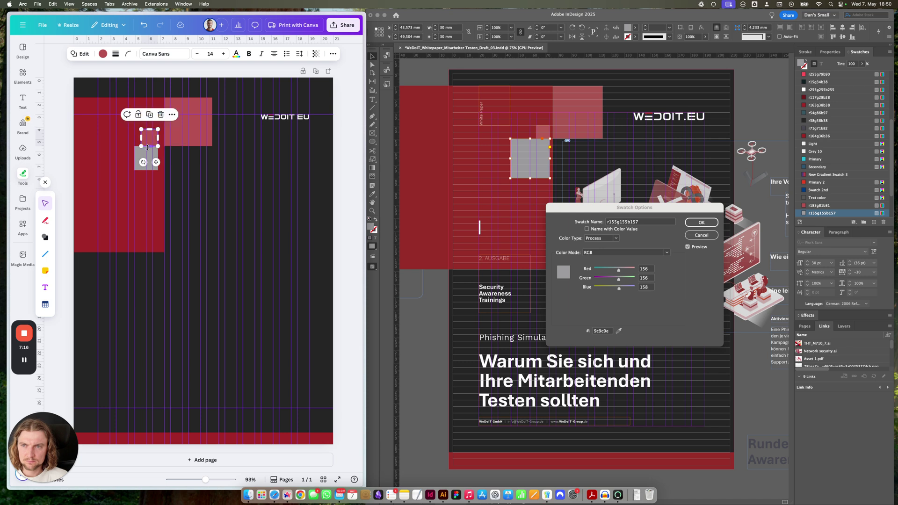
click(144, 156)
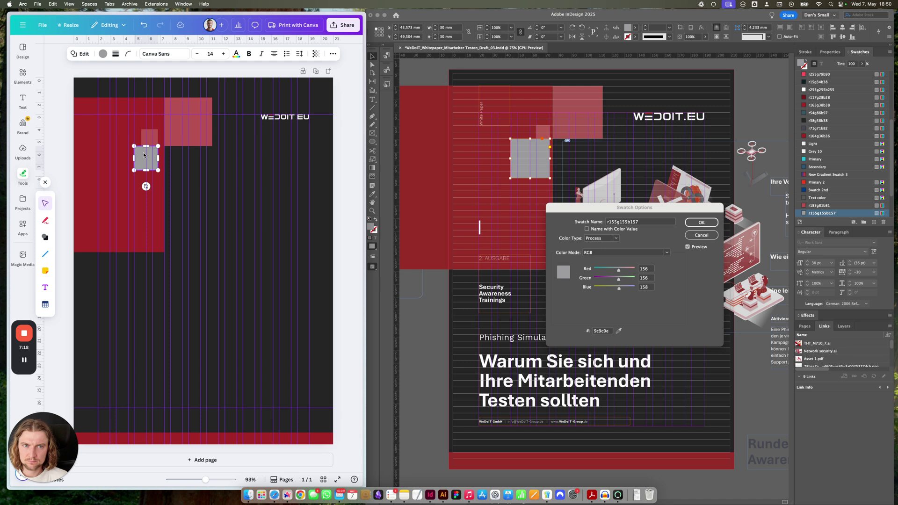
Shift the red block and its adjoining square slightly right, move the two inner squares right, and shrink the inner light red one to about 1 cm
click(107, 131)
drag(189, 130, 193, 130)
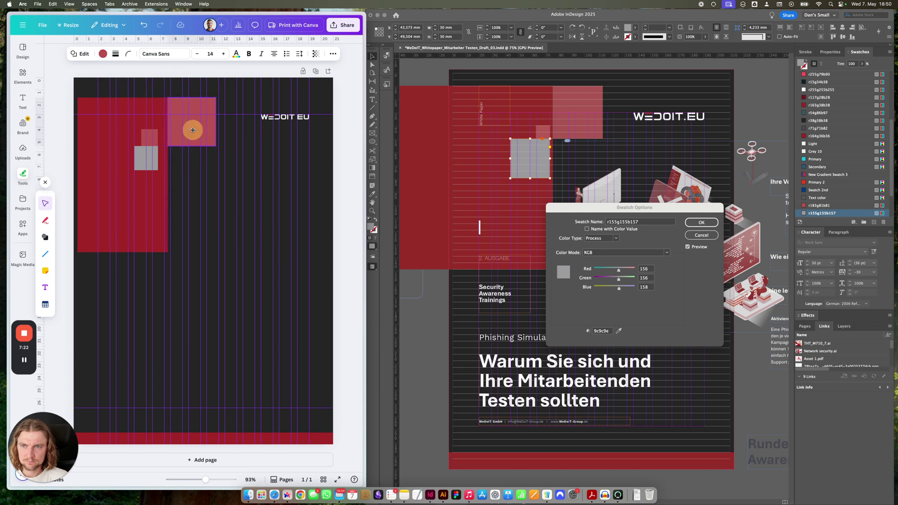
shift+click(151, 155)
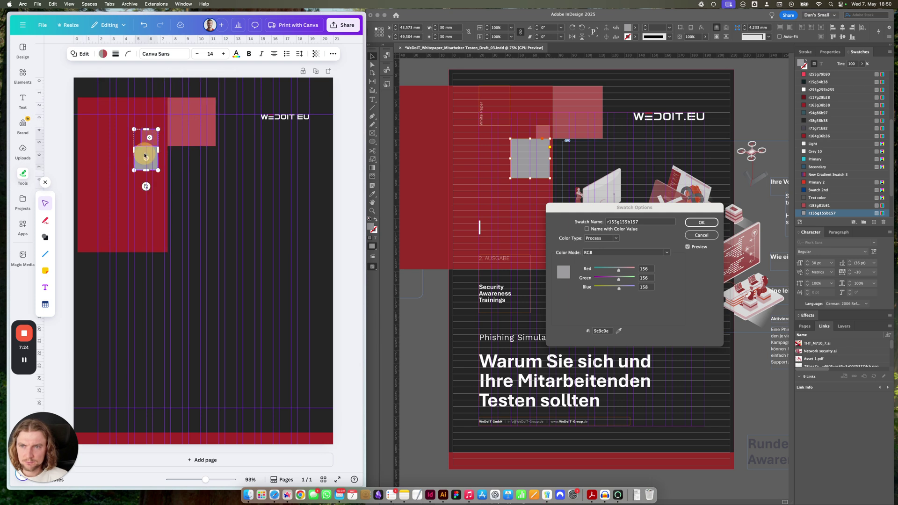
drag(145, 155, 140, 134)
click(131, 134)
click(153, 136)
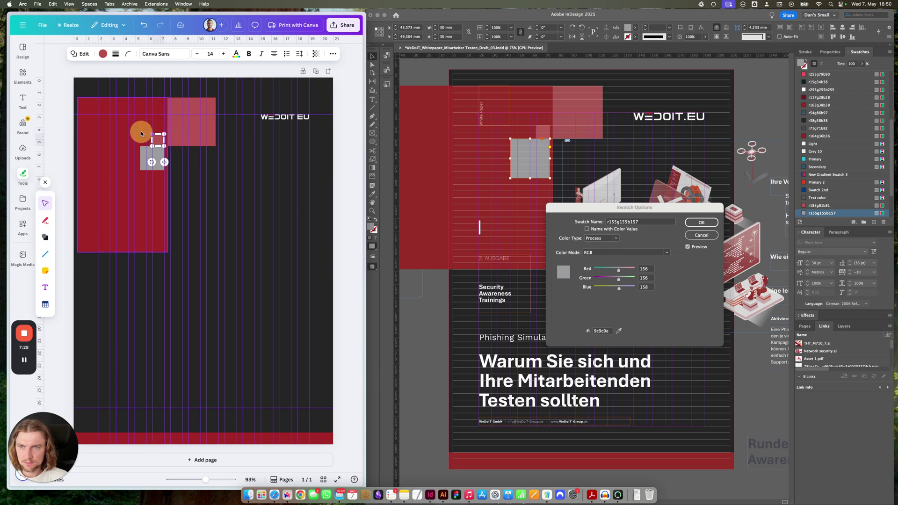
Extend the red block's left side to the page edge in Canva and close the swatch options in InDesign without changes
click(96, 134)
drag(77, 174, 73, 174)
click(187, 65)
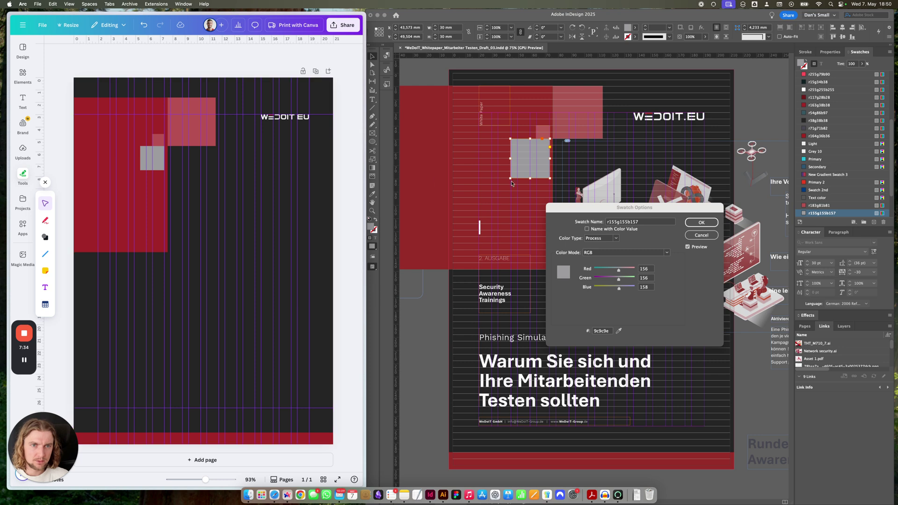
click(702, 236)
click(701, 235)
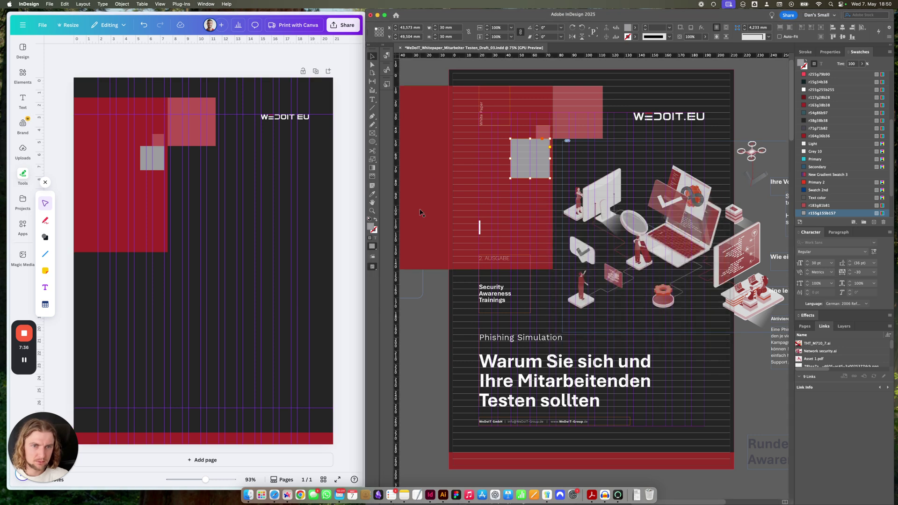
Add a second page after the cover in the Canva design
click(259, 445)
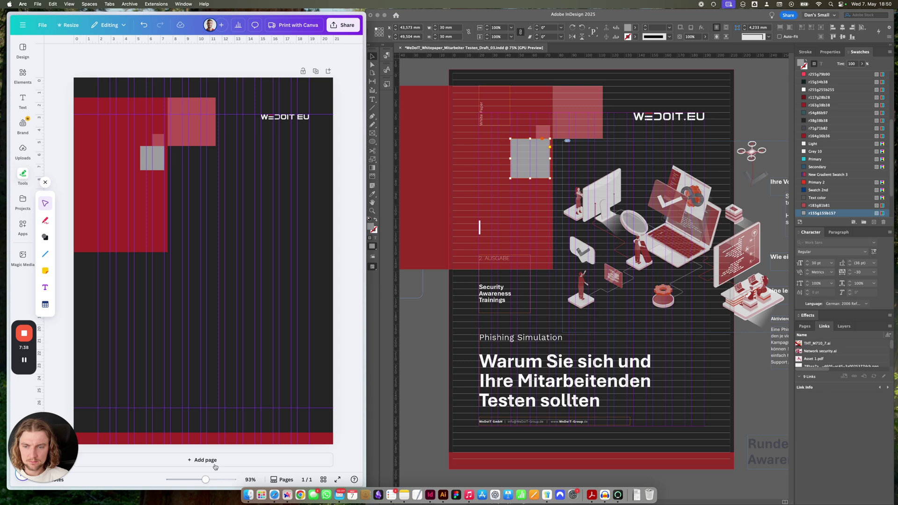
click(201, 459)
Check the Draft and Client ressources folders in Finder for the cover illustration file
click(248, 495)
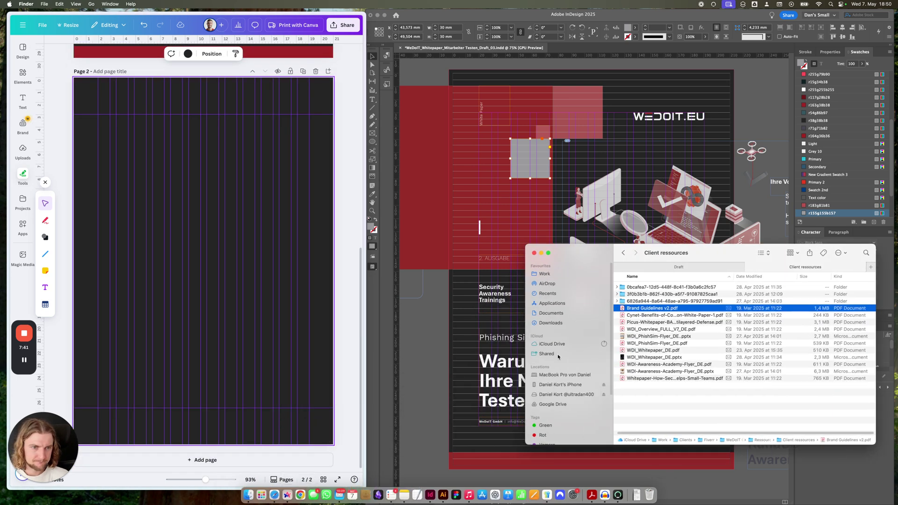
click(680, 268)
click(795, 267)
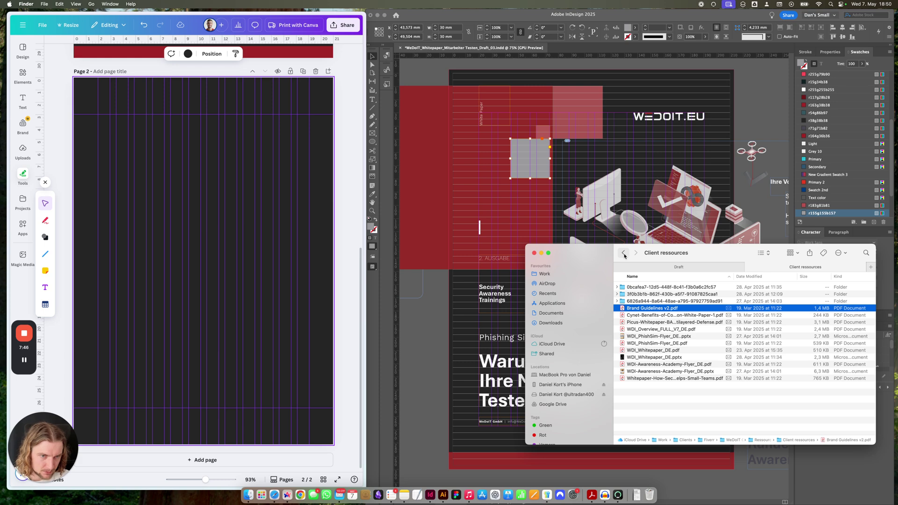
click(541, 253)
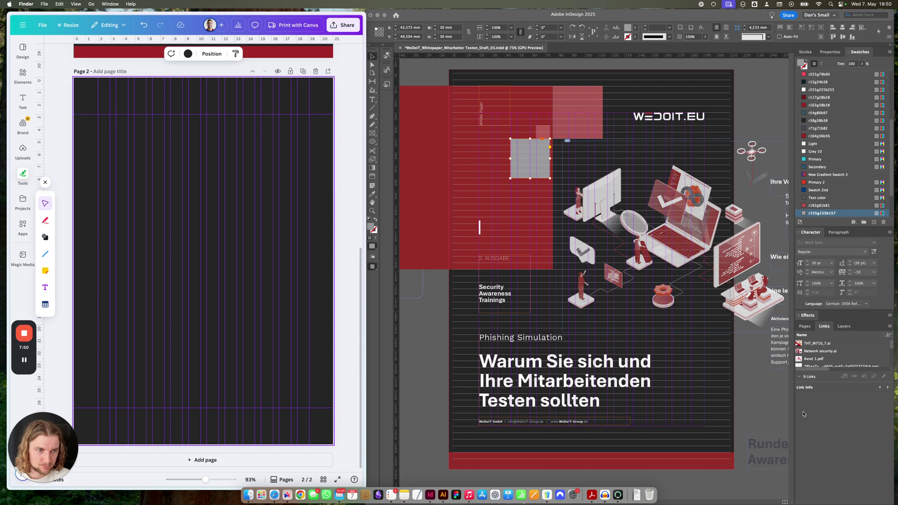
Reveal the linked Asset 1.pdf from InDesign in Finder, upload it to the Canva projects, and minimise the Finder window
click(833, 359)
right_click(832, 358)
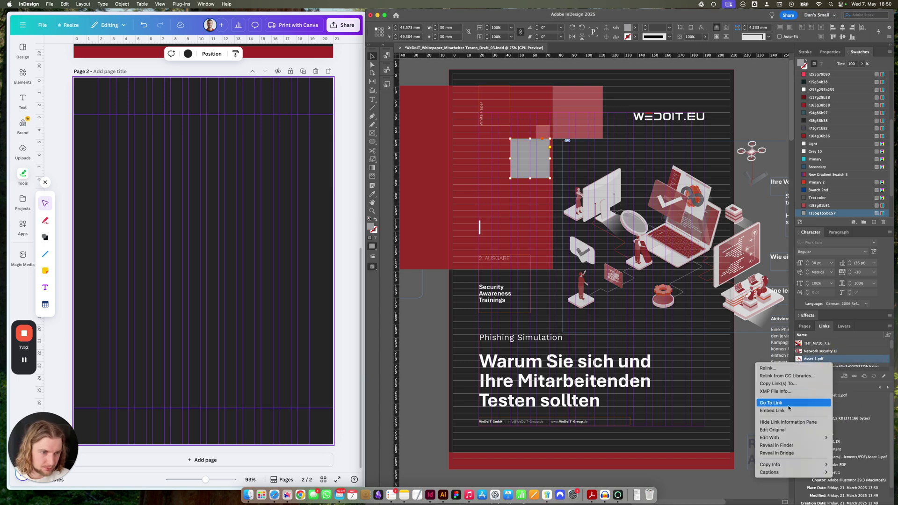
mouse_move(805, 439)
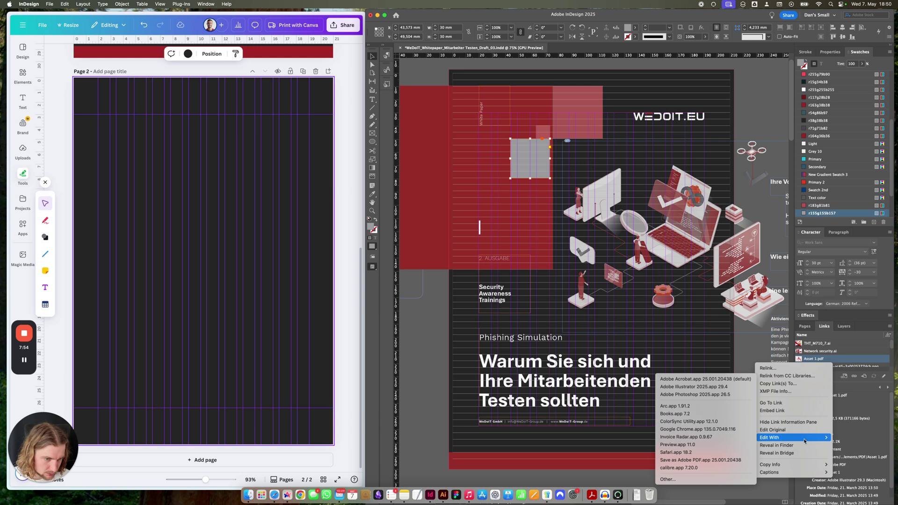
click(803, 450)
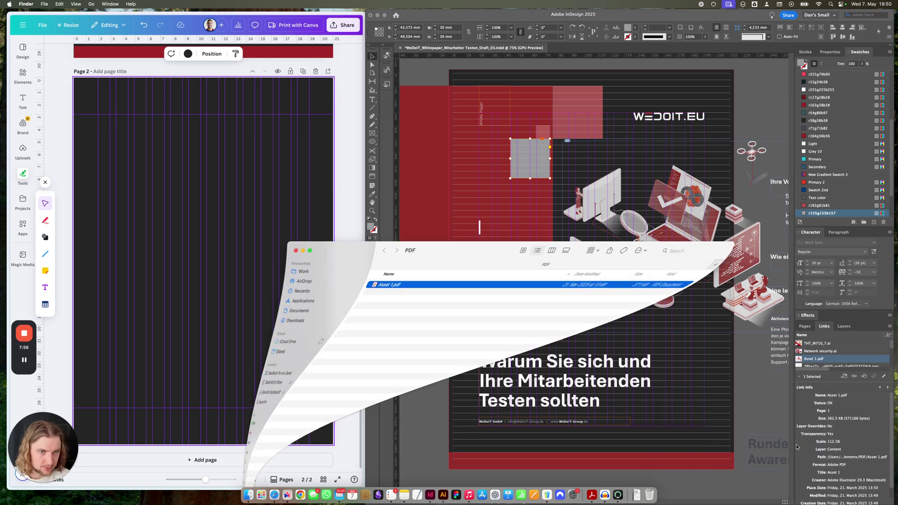
drag(412, 280, 171, 257)
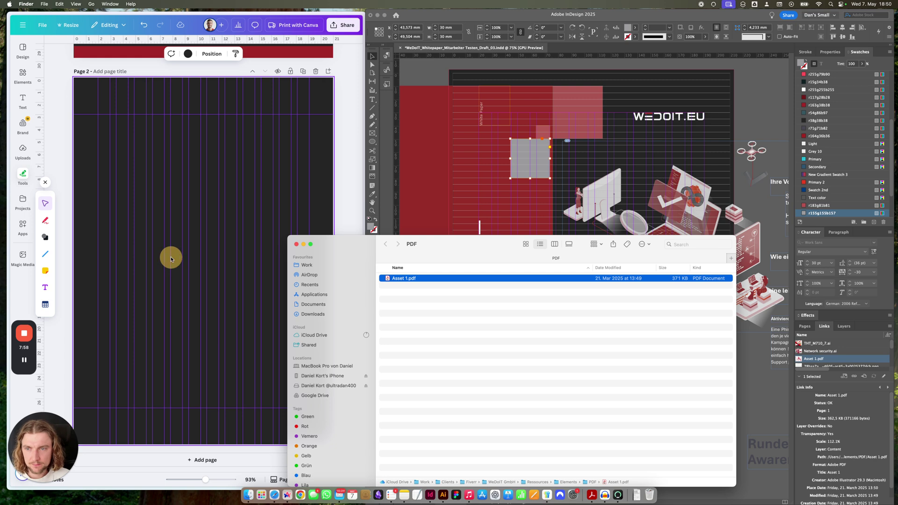
click(304, 244)
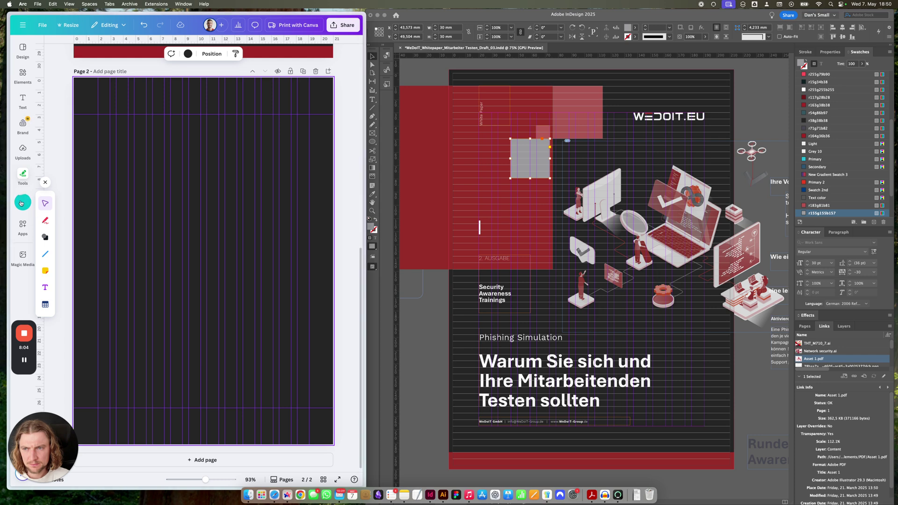
Place the imported Asset 1.pdf design on page 2, move its illustration towards the page centre, and return to page 1
click(21, 203)
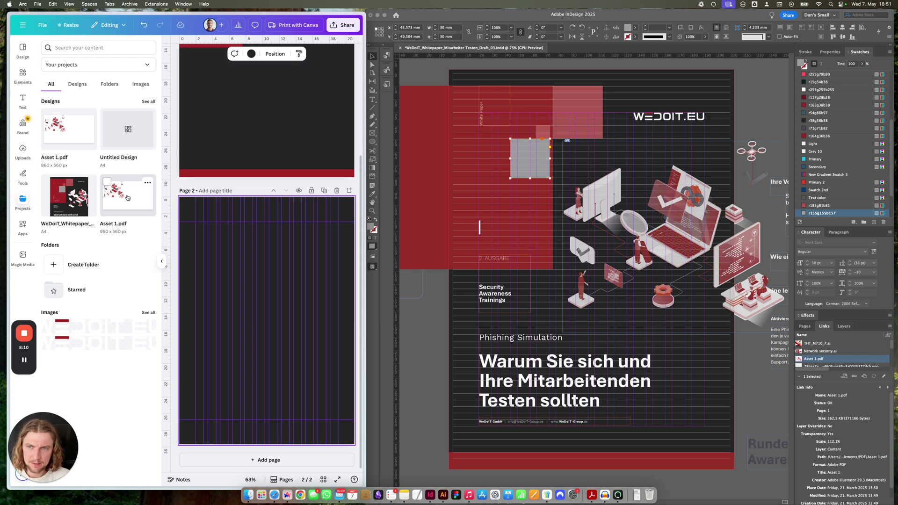
drag(127, 198, 251, 313)
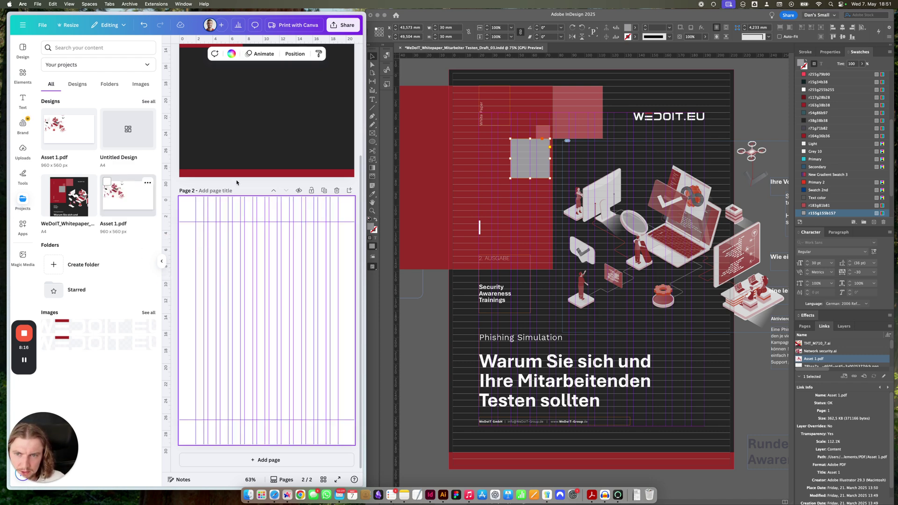
click(221, 294)
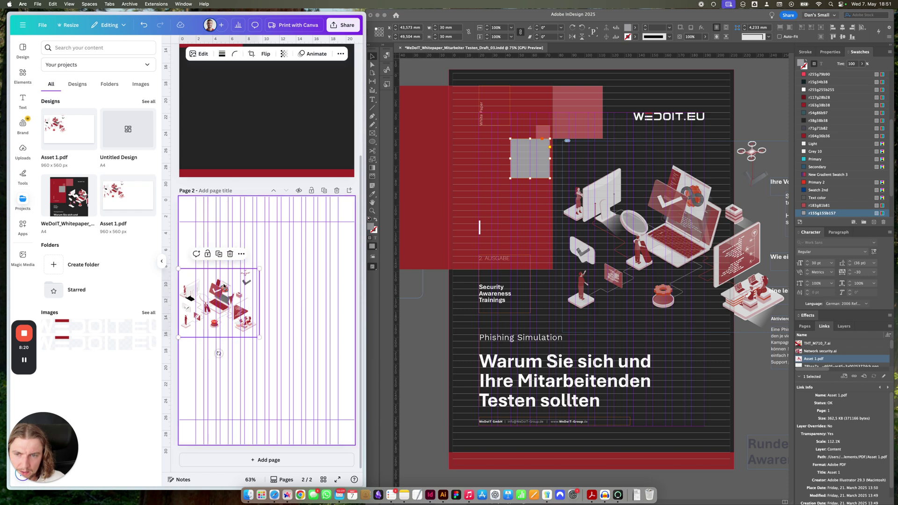
drag(224, 286, 267, 278)
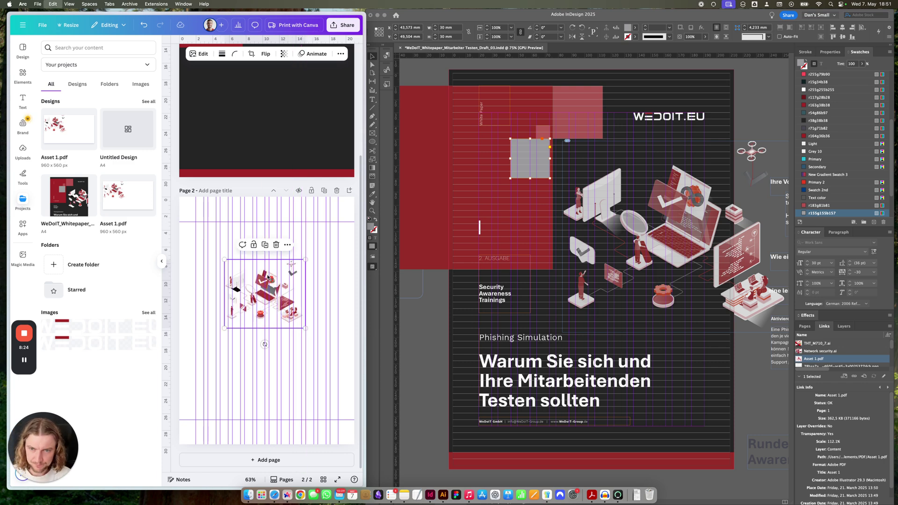
click(297, 153)
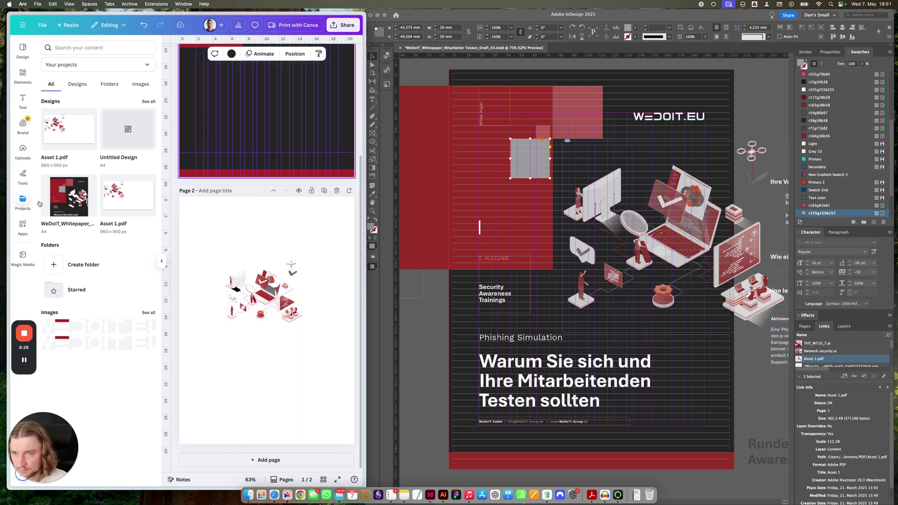
Move the illustration page ahead of the cover and paste a copy of its illustration onto the cover page
click(23, 201)
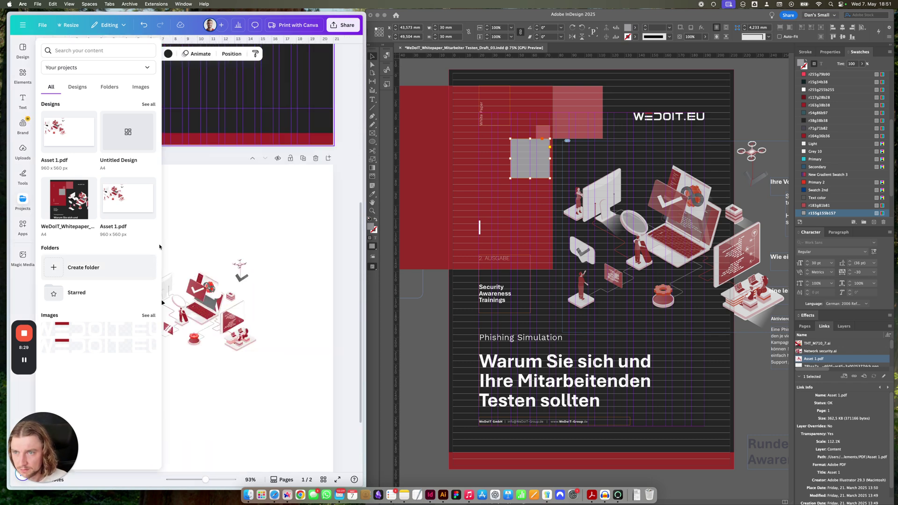
click(253, 158)
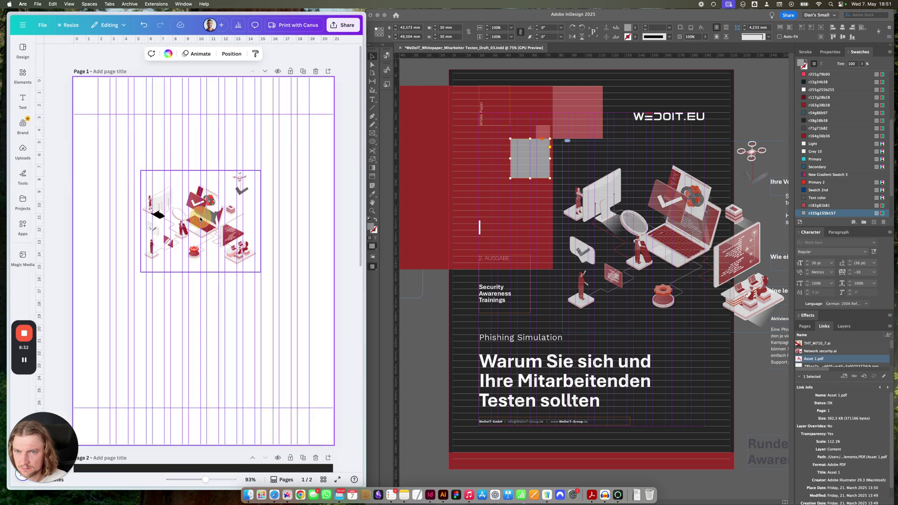
click(221, 185)
click(256, 86)
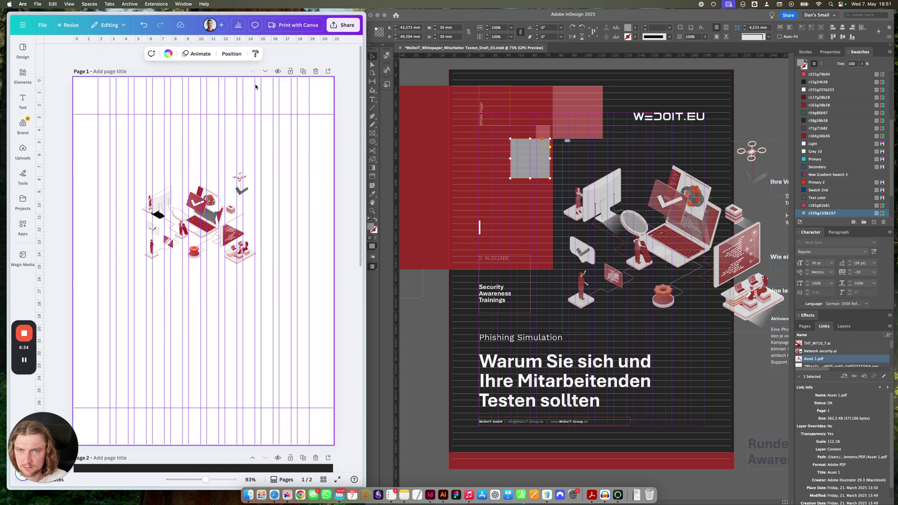
scroll(326, 146, down, 2)
scroll(327, 144, up, 2)
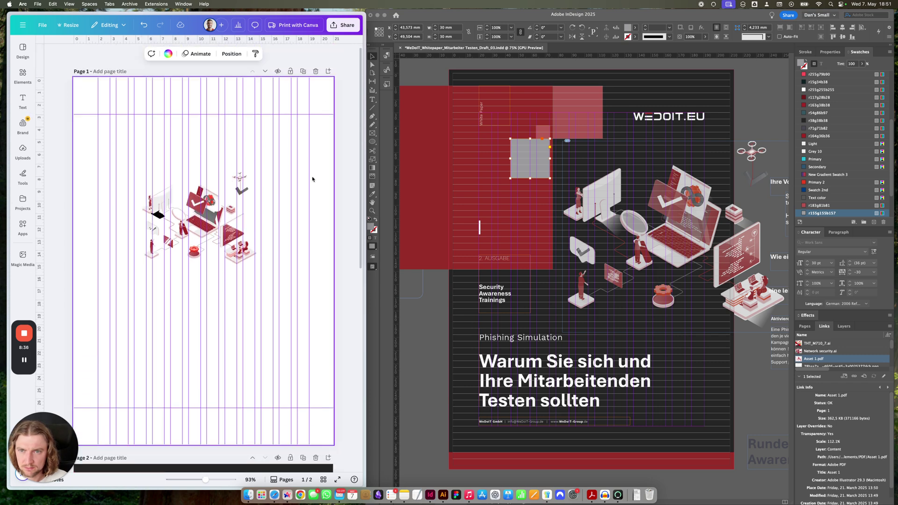
scroll(311, 178, down, 8)
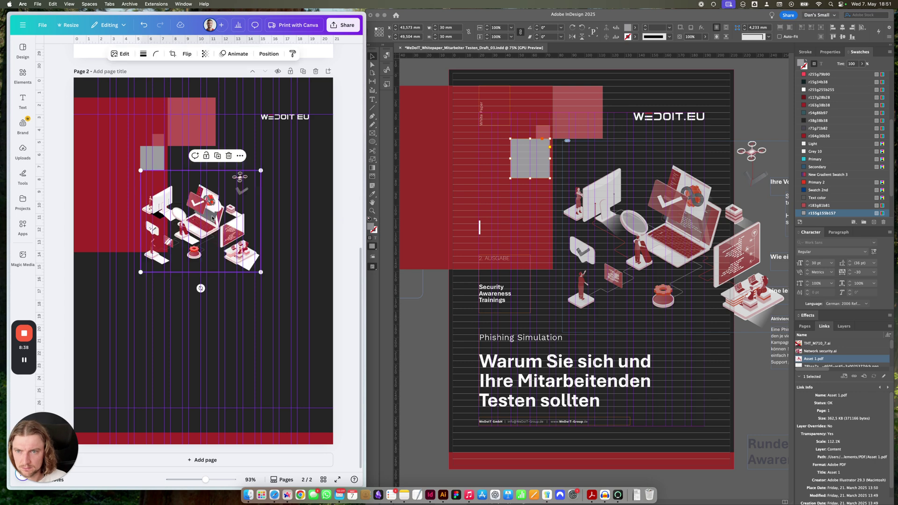
key(super+v)
Move the cover's illustration below the logo and enlarge it proportionally until it extends past the page's right edge
click(264, 201)
drag(198, 211, 234, 192)
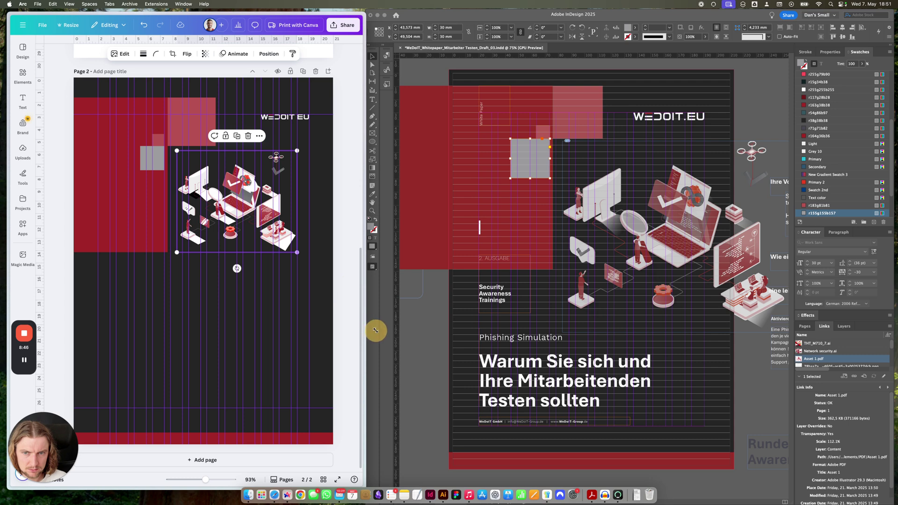
drag(297, 252, 341, 290)
drag(374, 328, 381, 334)
click(347, 137)
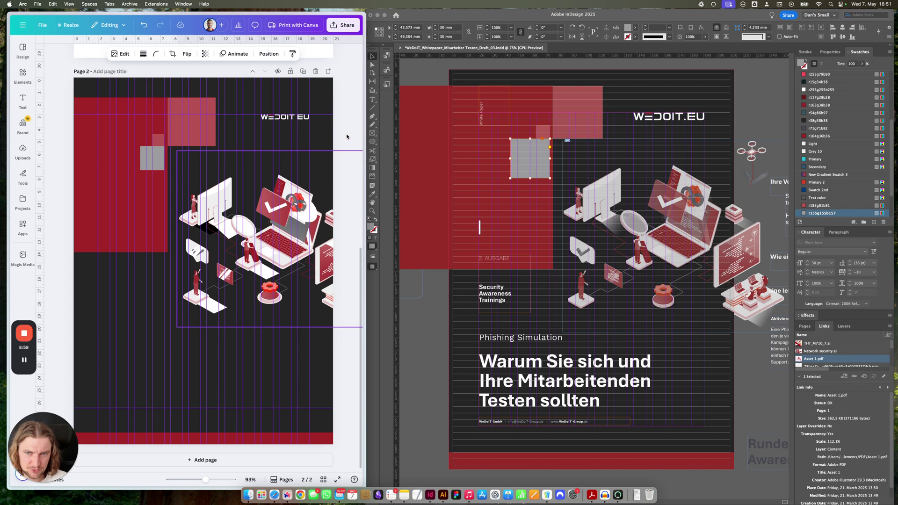
click(333, 158)
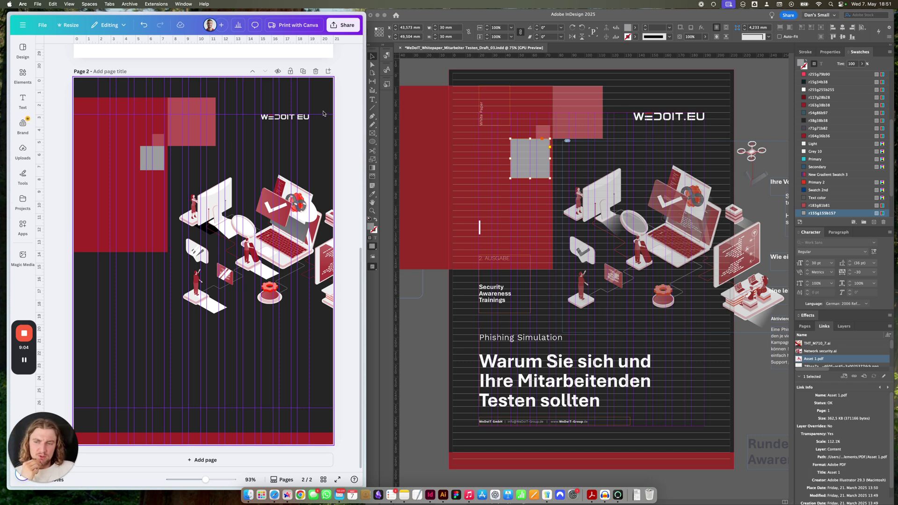
click(333, 91)
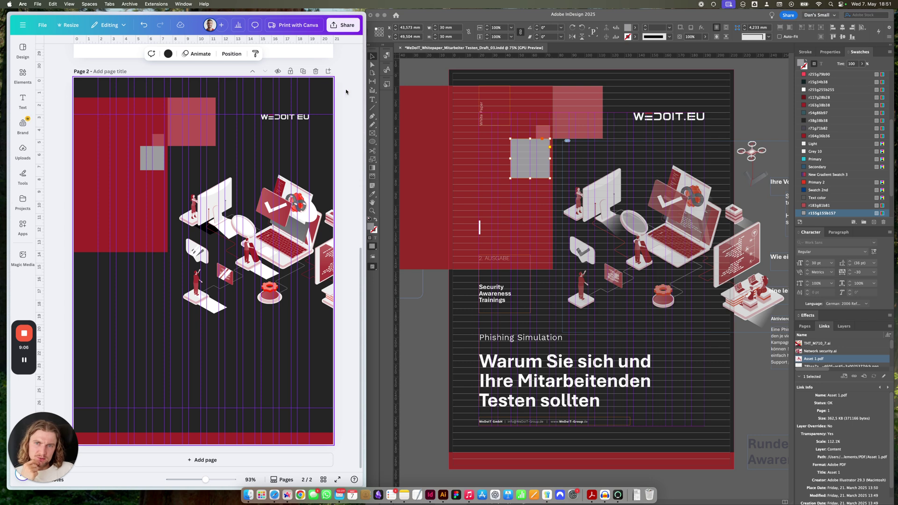
click(346, 92)
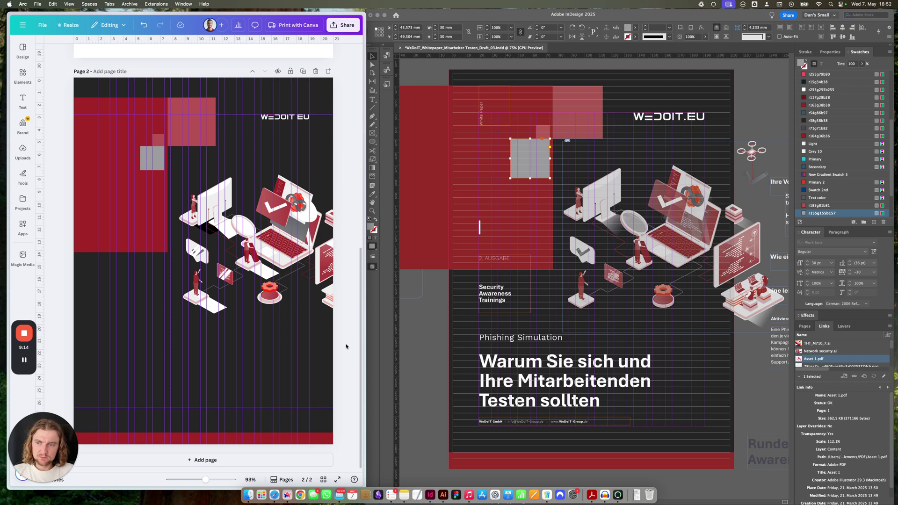
Add a text box to the cover and place it just below the large red rectangle, undoing any accidental illustration shift
click(23, 99)
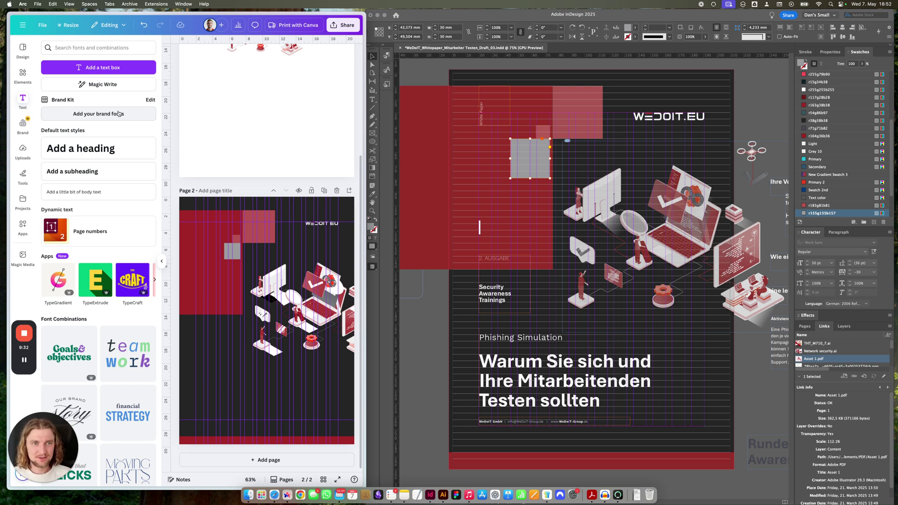
click(104, 67)
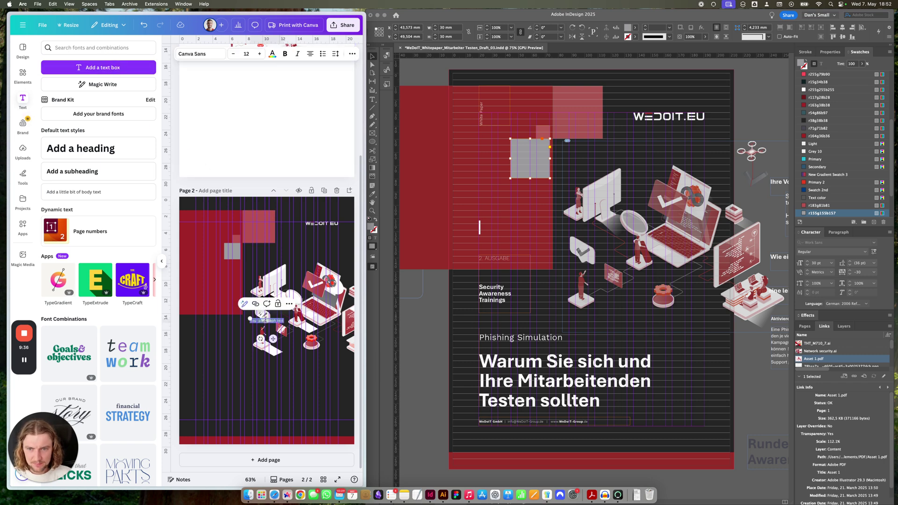
click(220, 325)
click(223, 326)
drag(268, 322, 215, 329)
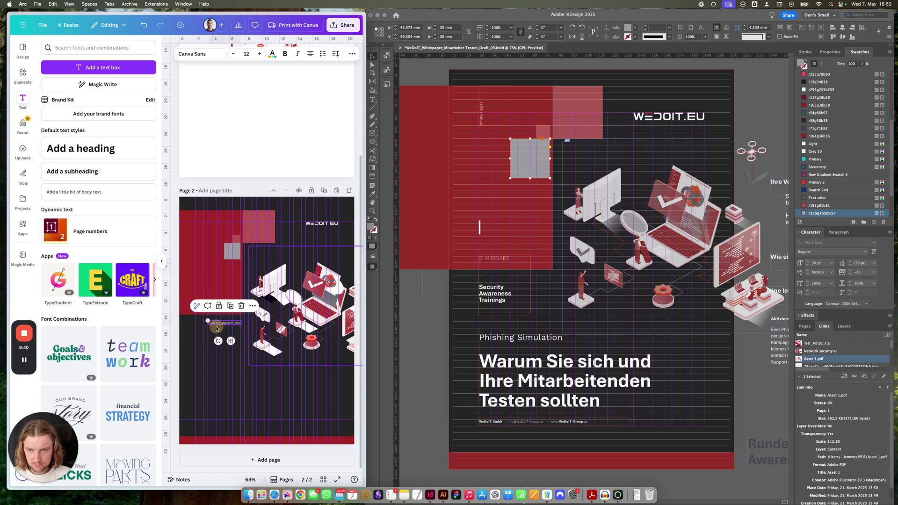
click(247, 174)
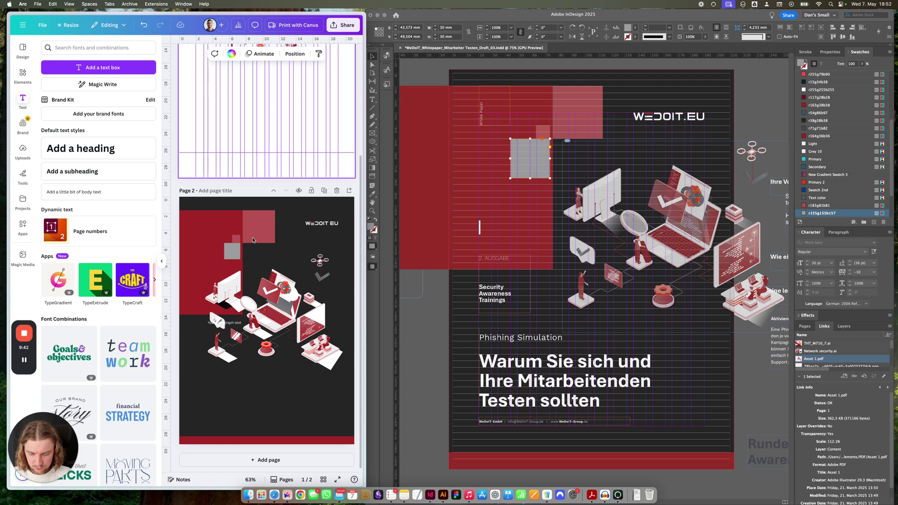
key(super+z)
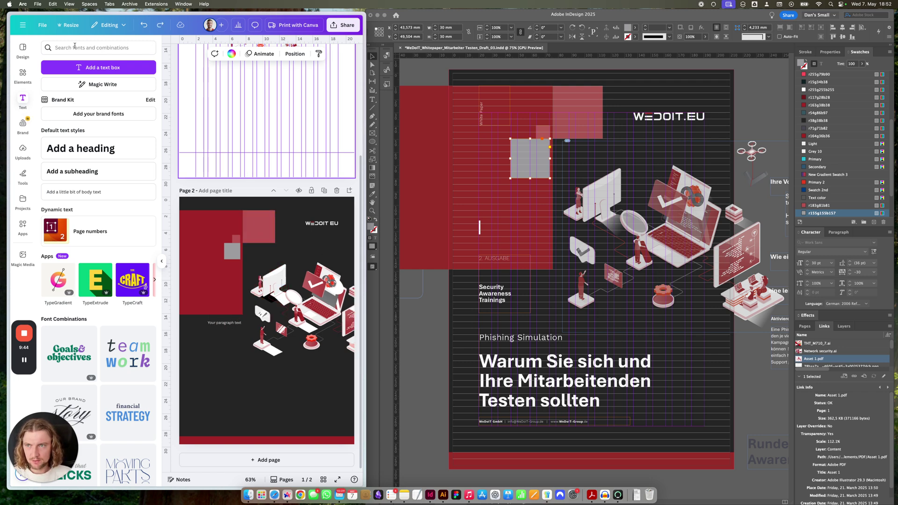
click(24, 99)
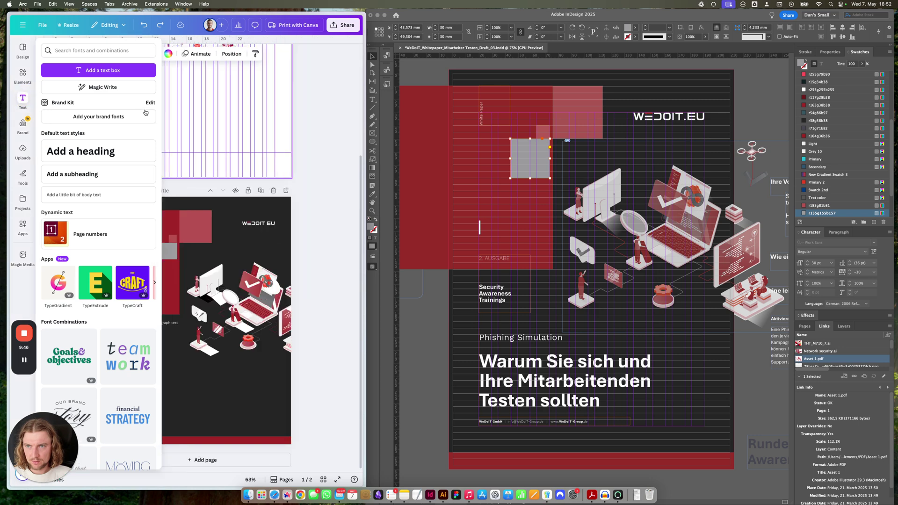
click(87, 145)
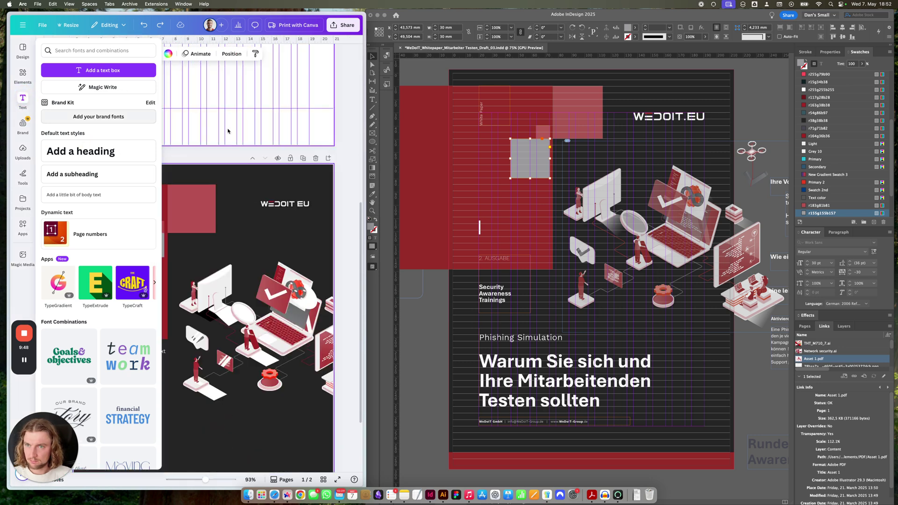
click(219, 149)
scroll(219, 154, down, 4)
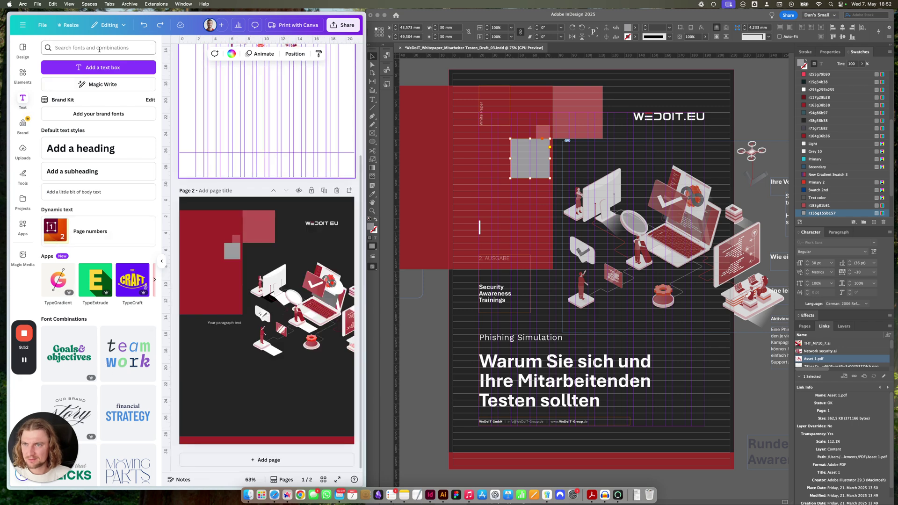
scroll(122, 140, down, 10)
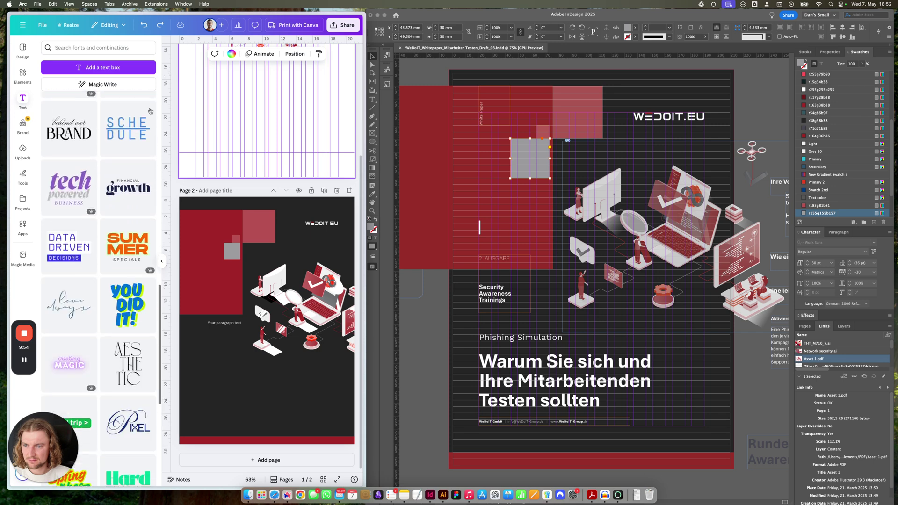
scroll(140, 182, up, 8)
drag(58, 453, 111, 431)
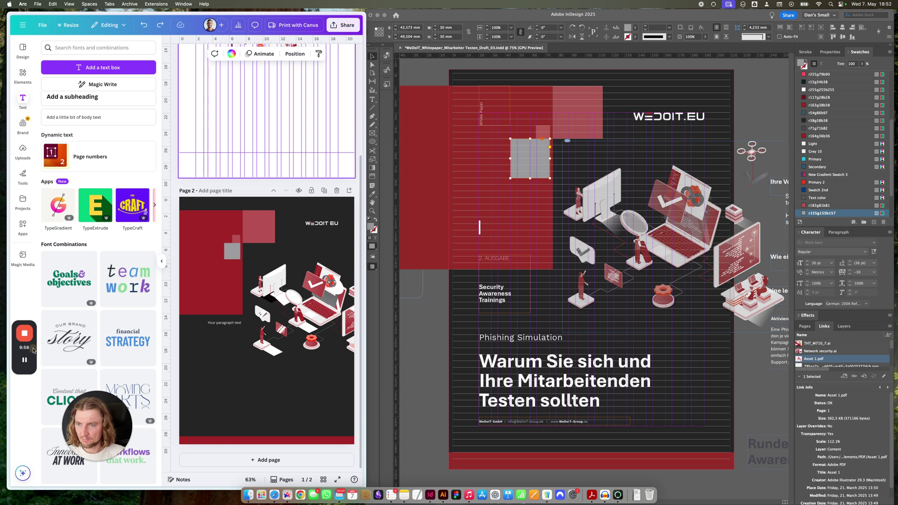
drag(98, 434, 44, 415)
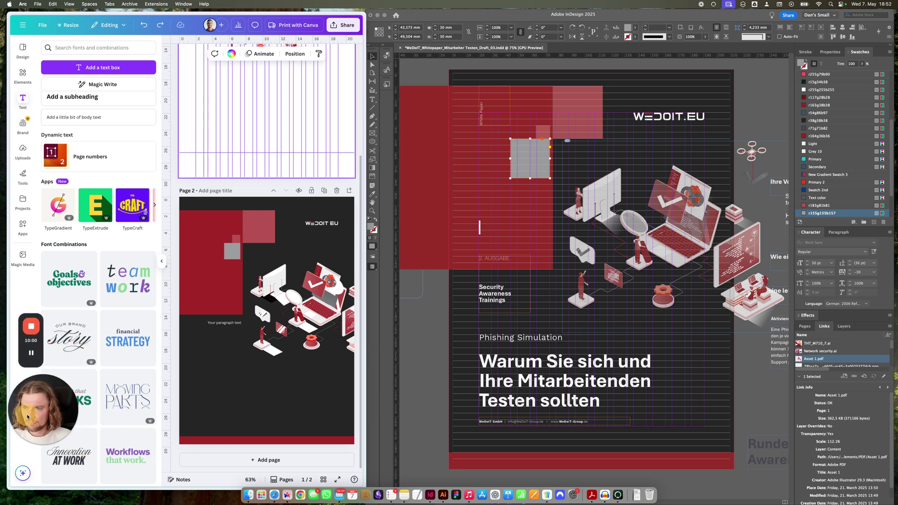
click(23, 47)
click(22, 49)
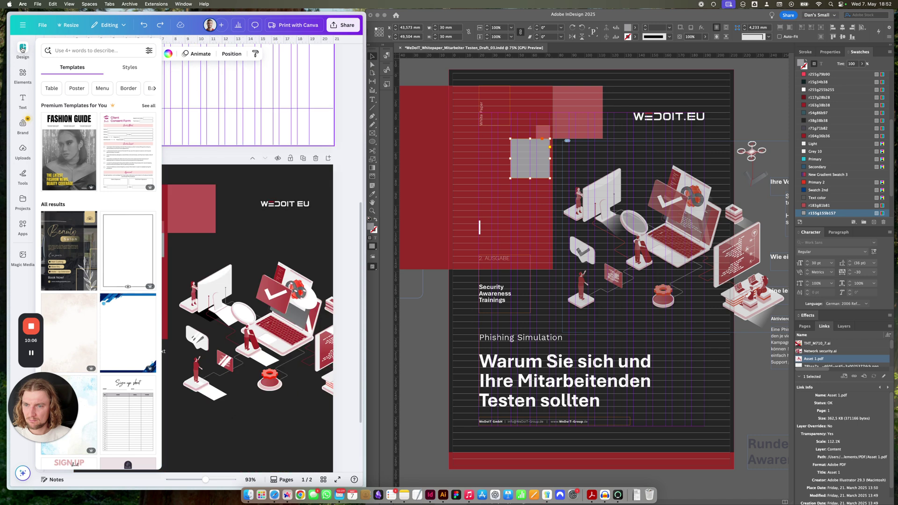
click(23, 49)
key(super+minus)
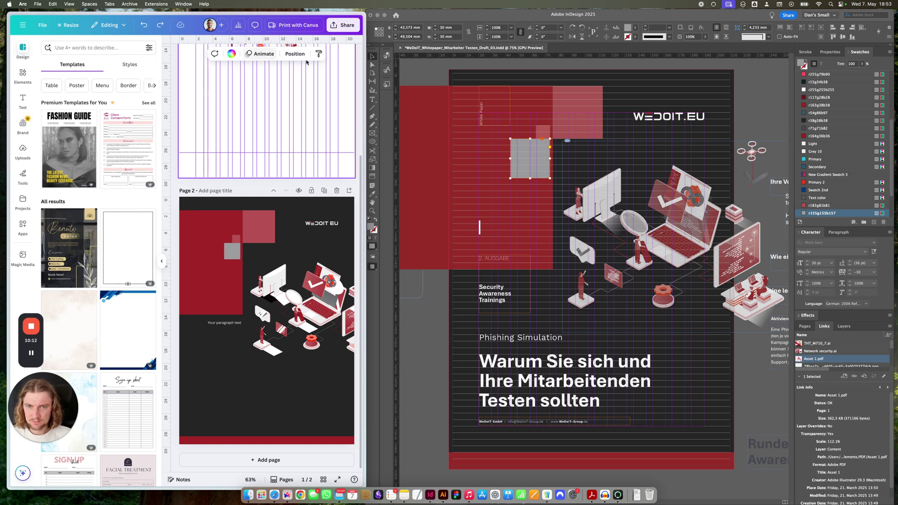
click(306, 61)
click(287, 107)
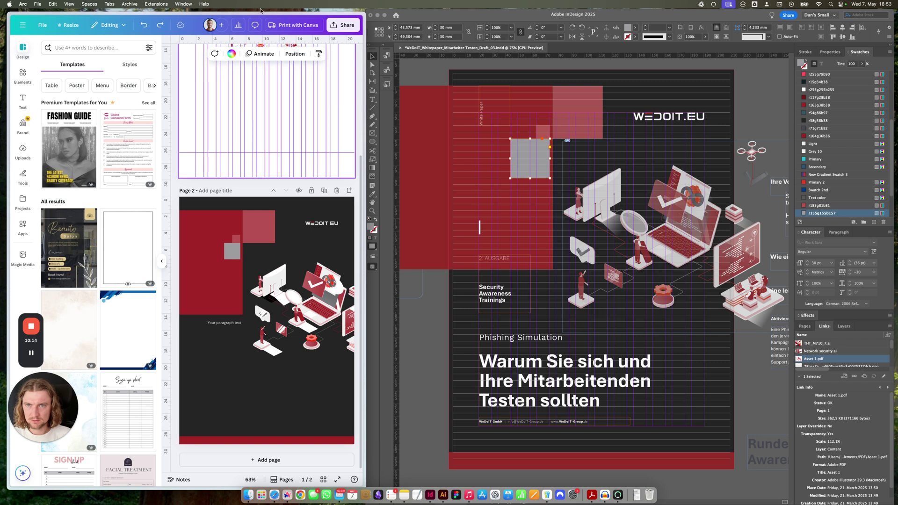
click(117, 26)
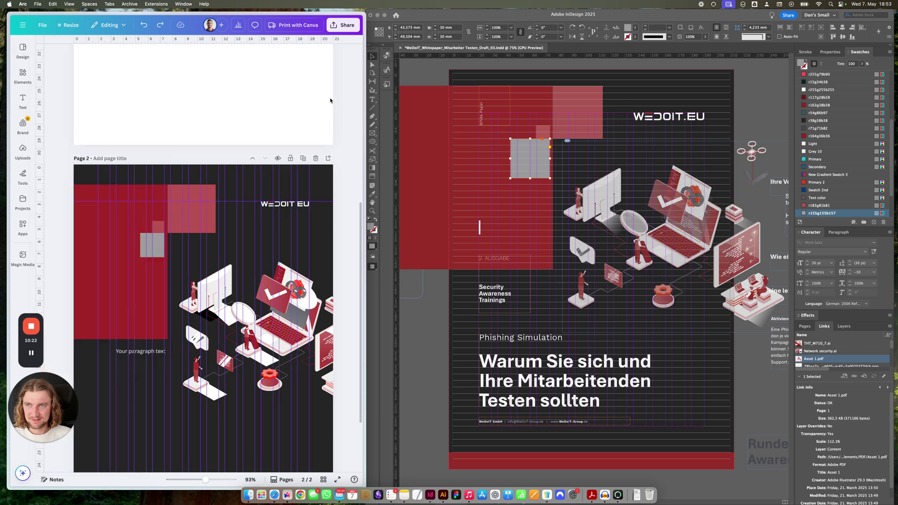
click(329, 99)
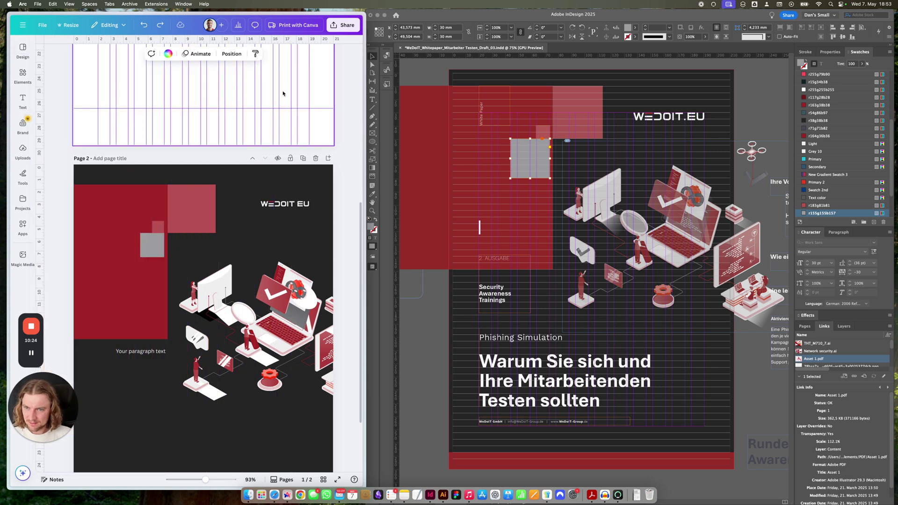
click(268, 406)
click(276, 357)
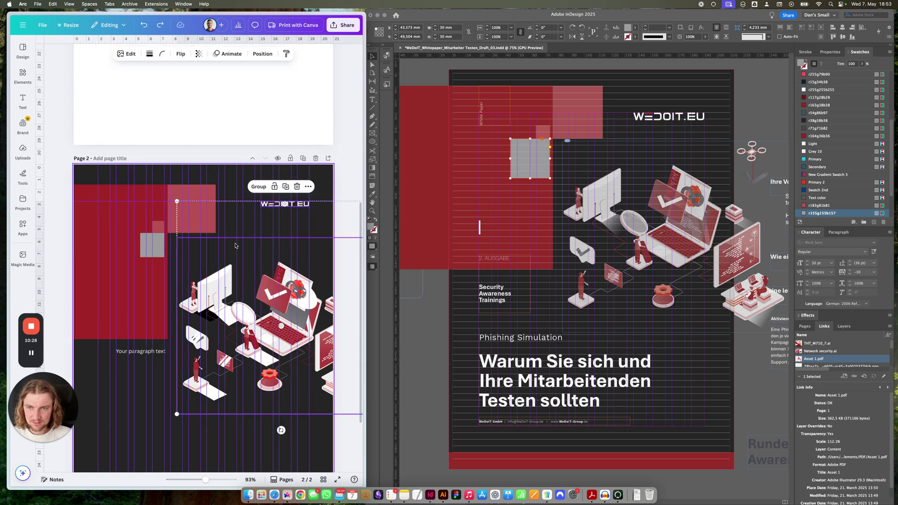
click(235, 242)
click(177, 183)
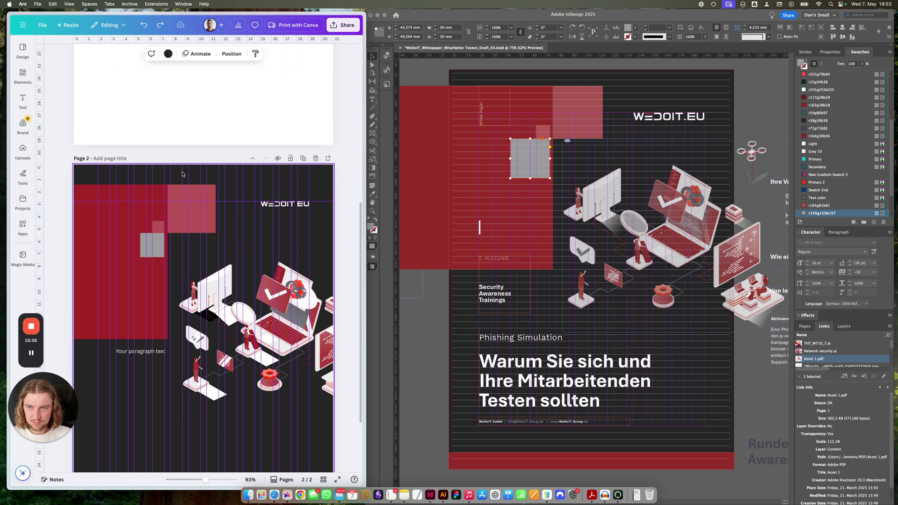
Check the computer's model year, chip and memory in About This Mac, and close the window
click(8, 4)
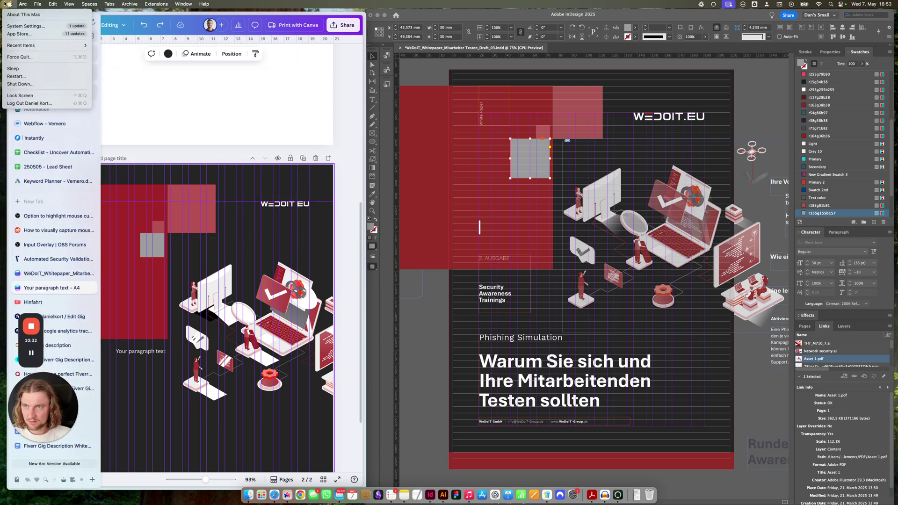
click(22, 15)
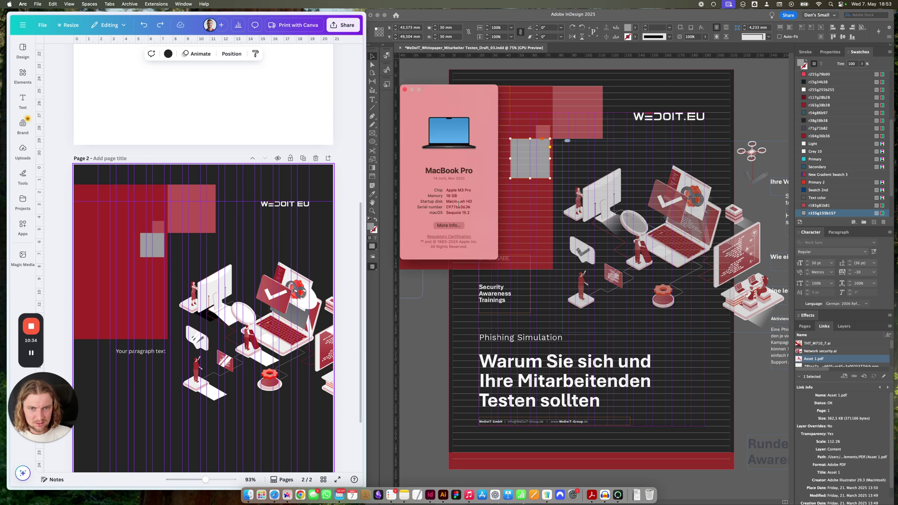
drag(450, 179, 460, 178)
click(405, 89)
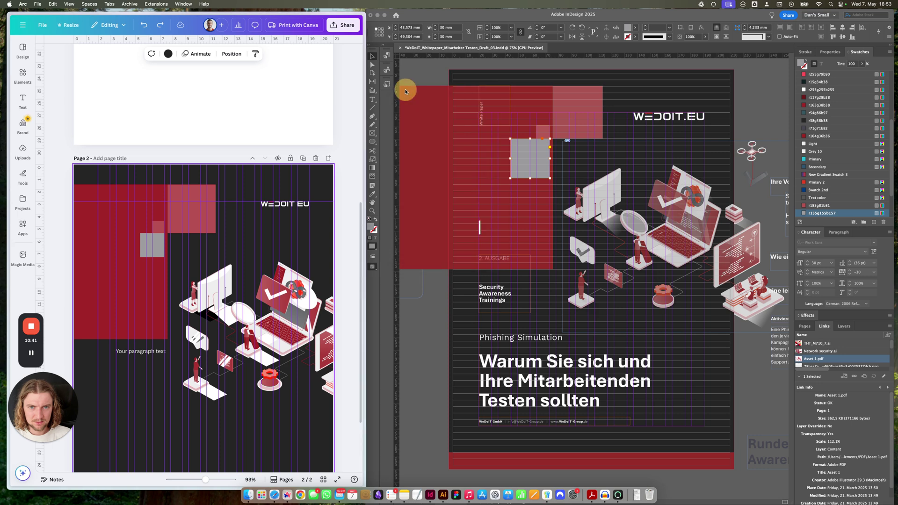
Delete the separate white page that holds the original copy of the illustration, keeping only the cover page
click(295, 119)
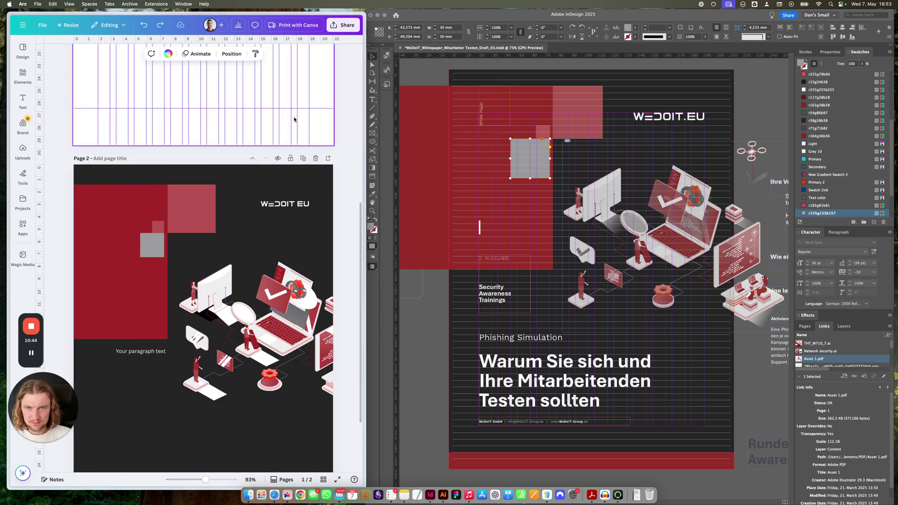
click(282, 177)
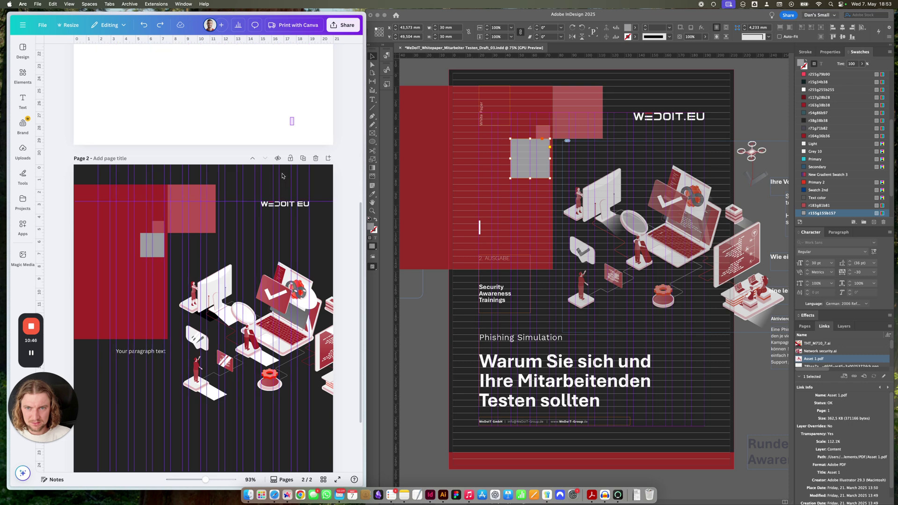
scroll(282, 177, up, 6)
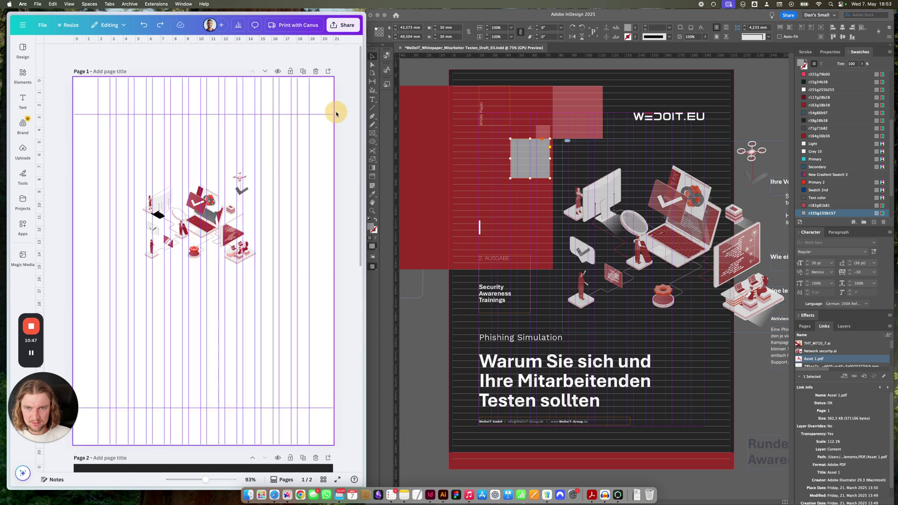
click(317, 71)
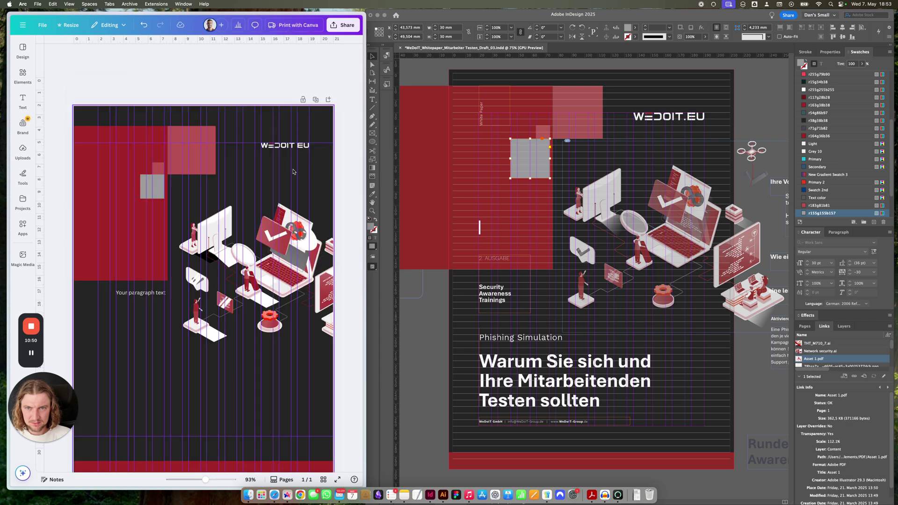
Replace the placeholder text below the red rectangle with "White Paper" copied from the InDesign cover, and rotate it counterclockwise to nearly vertical
click(331, 273)
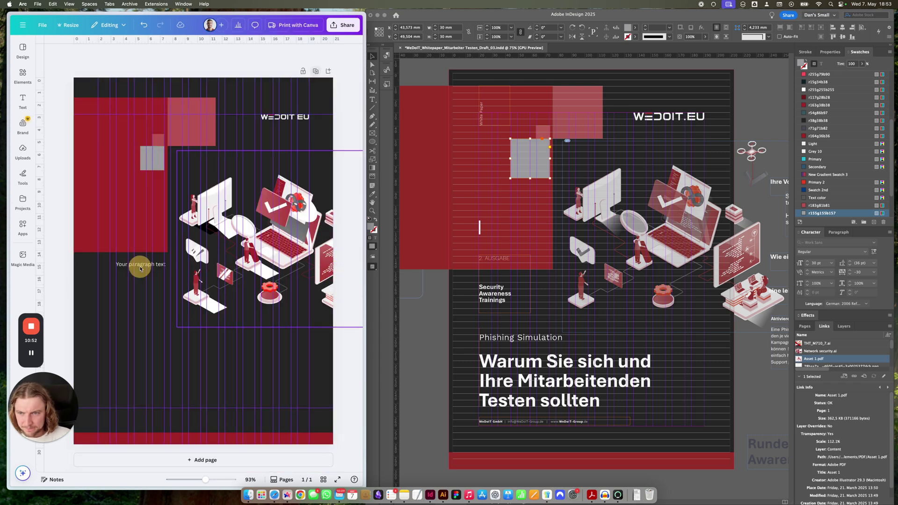
click(141, 265)
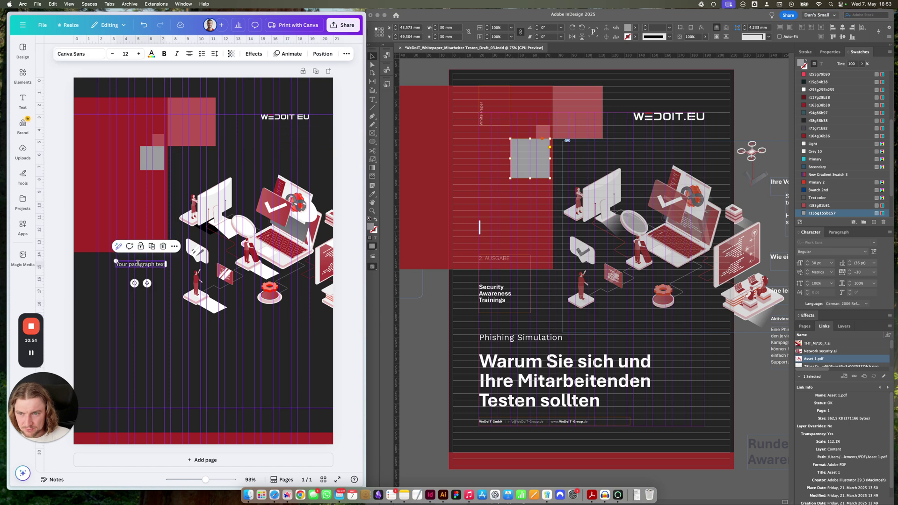
click(141, 264)
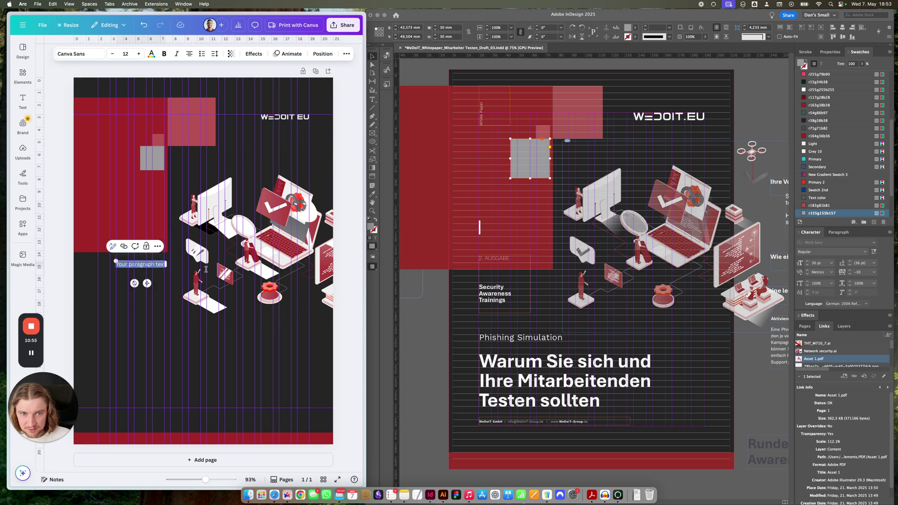
double_click(499, 121)
key(super+a)
key(super+c)
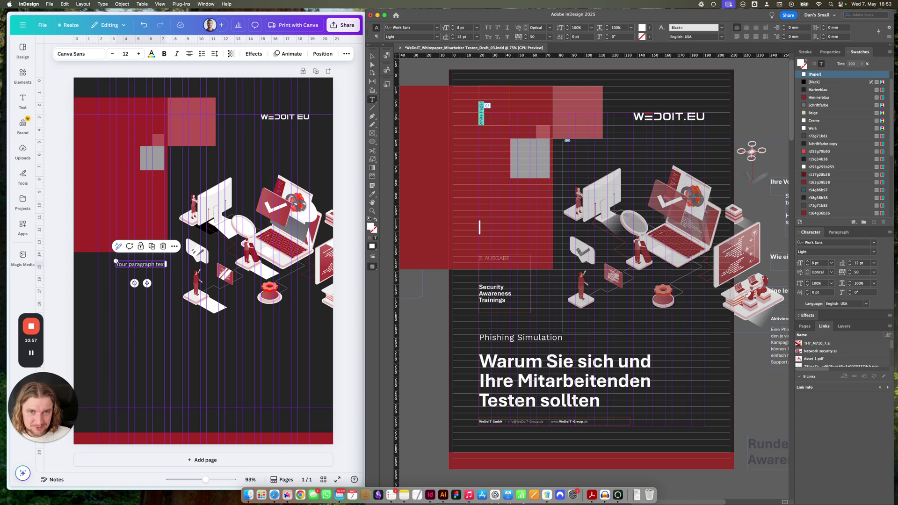
click(130, 263)
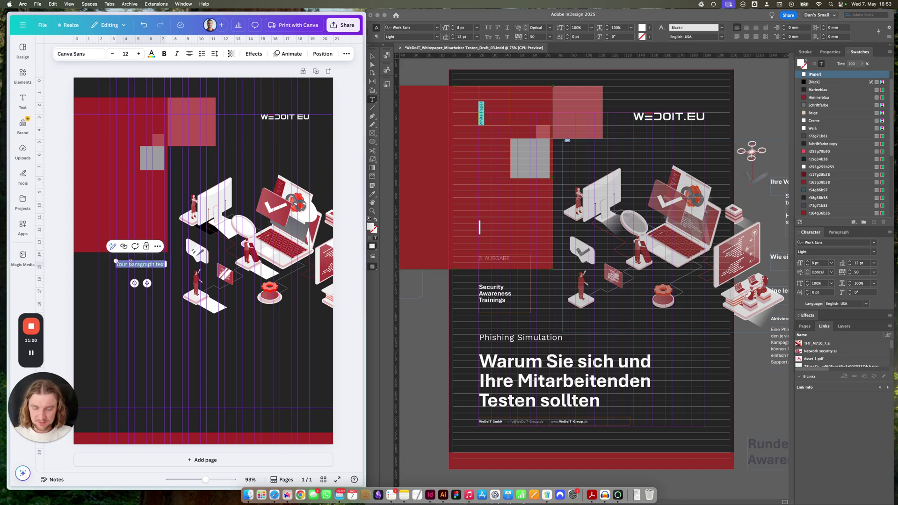
key(super+v)
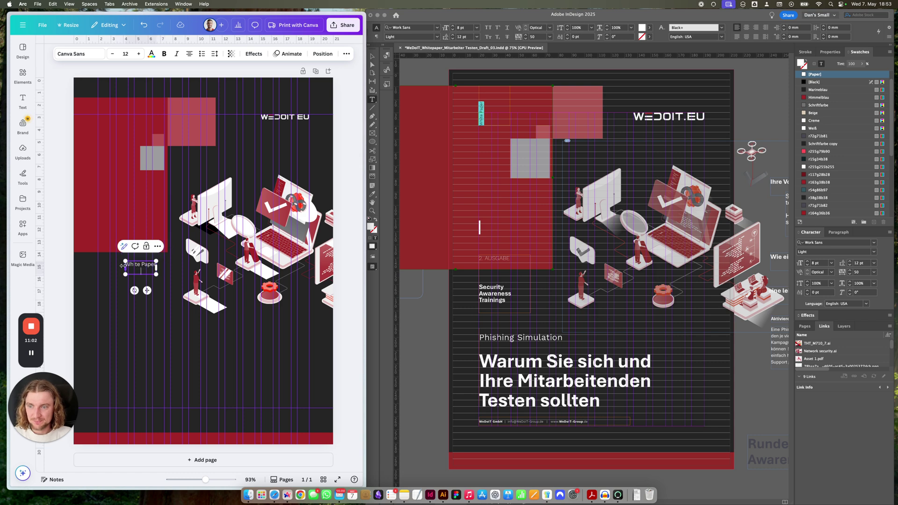
double_click(127, 265)
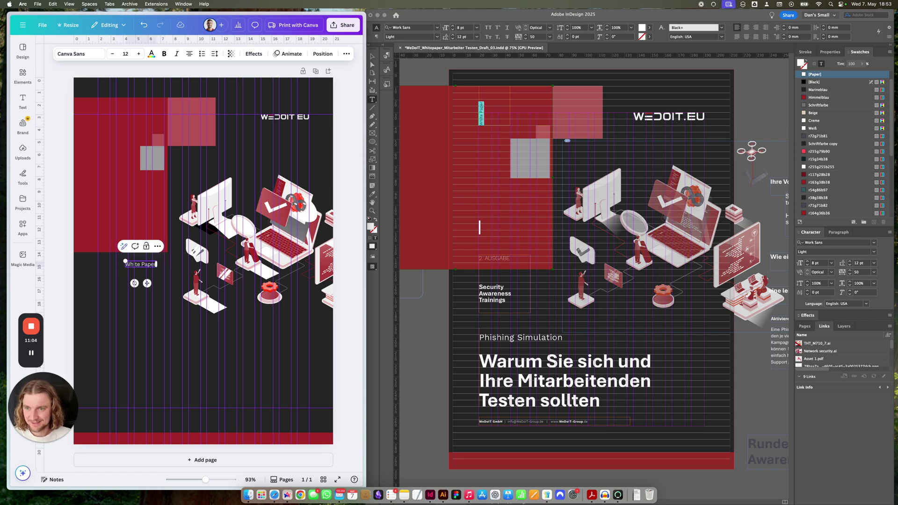
drag(135, 284, 163, 275)
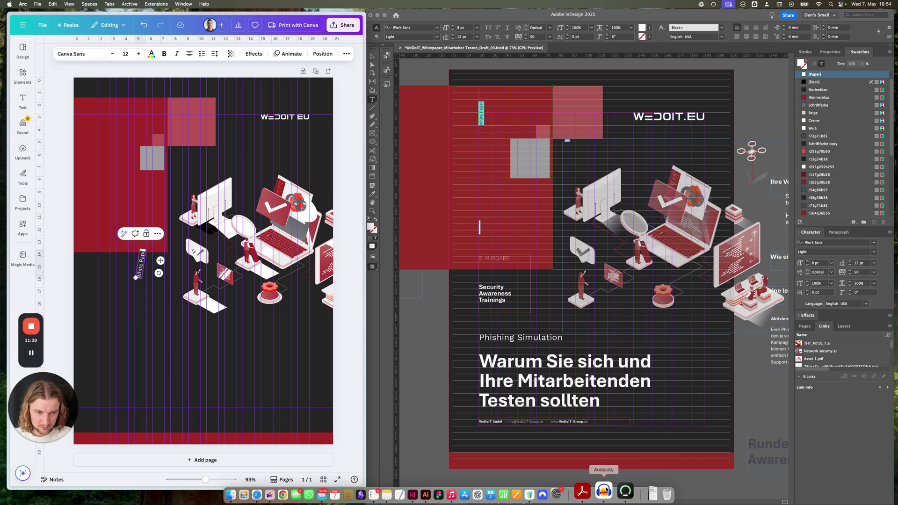
Quit Audacity without saving its untitled project, and quit the Passwords app and Adobe Acrobat
right_click(603, 491)
click(608, 466)
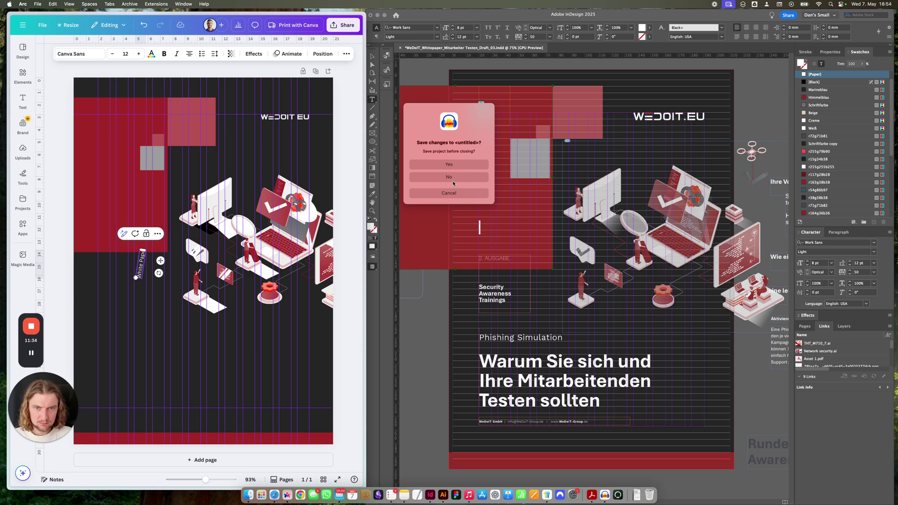
click(454, 177)
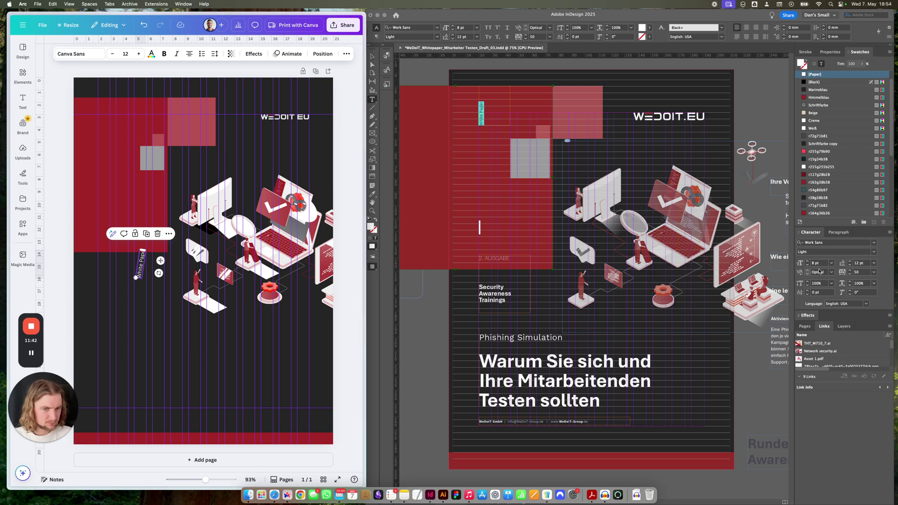
right_click(549, 493)
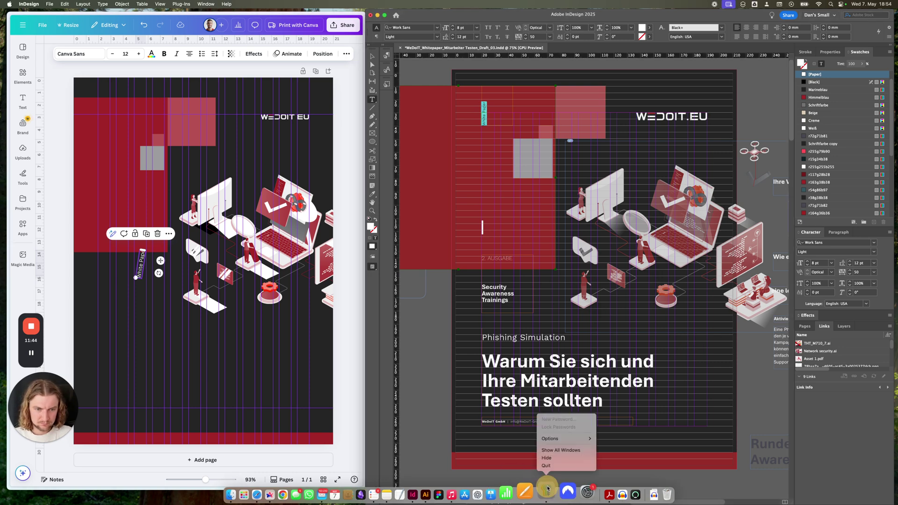
click(553, 466)
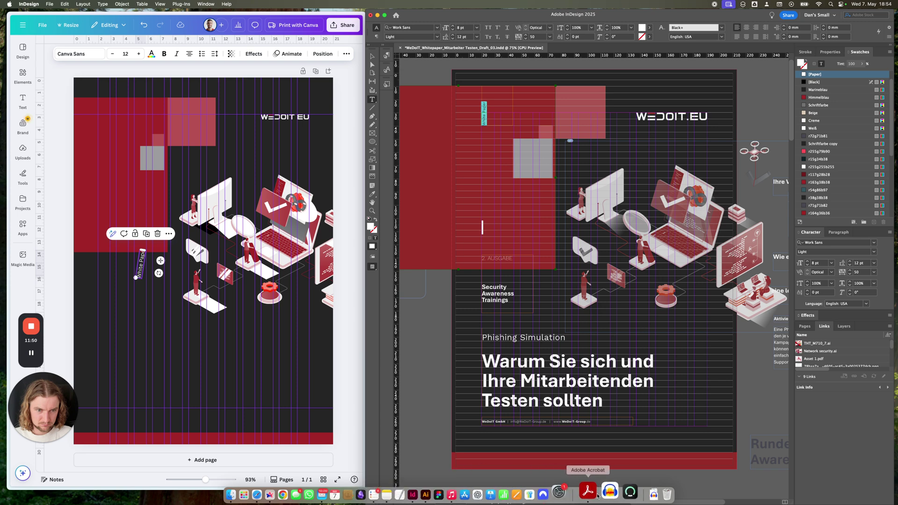
right_click(595, 494)
click(597, 467)
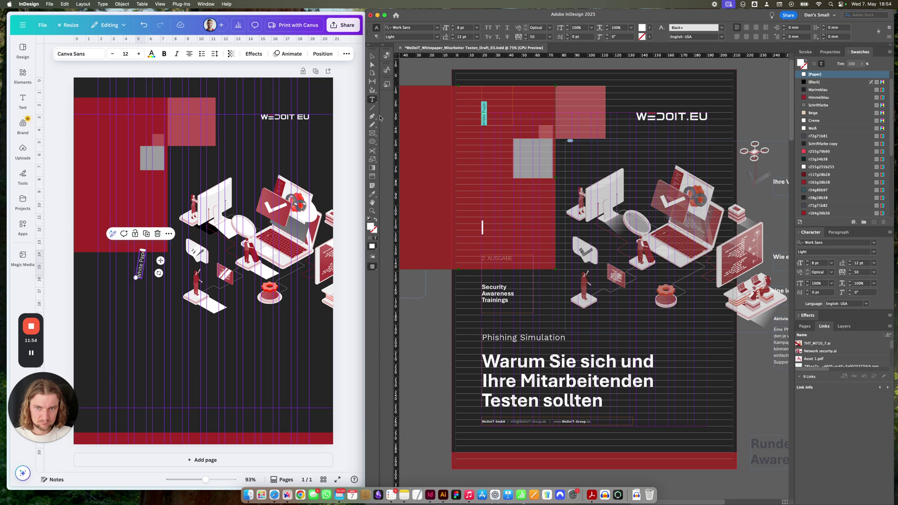
Deselect the "White Paper" text and delete the isometric illustration from the cover page
click(132, 266)
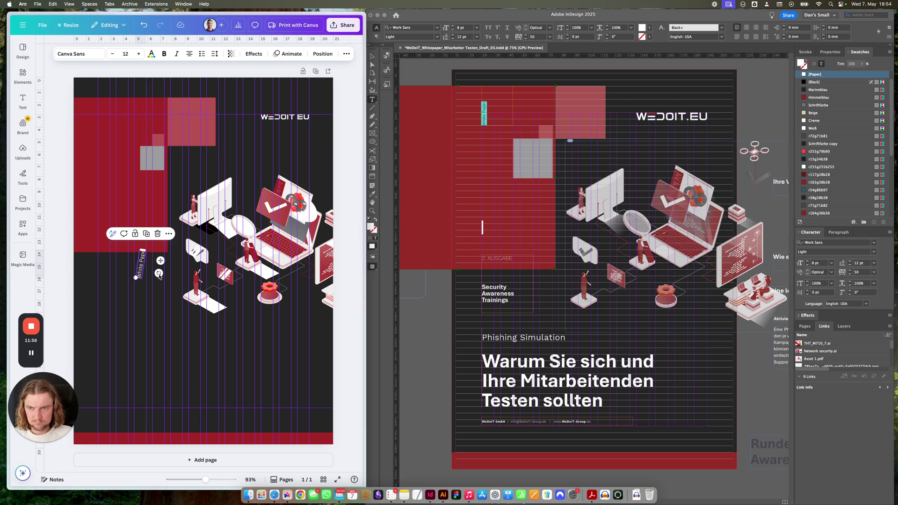
click(159, 272)
click(139, 263)
key(Escape)
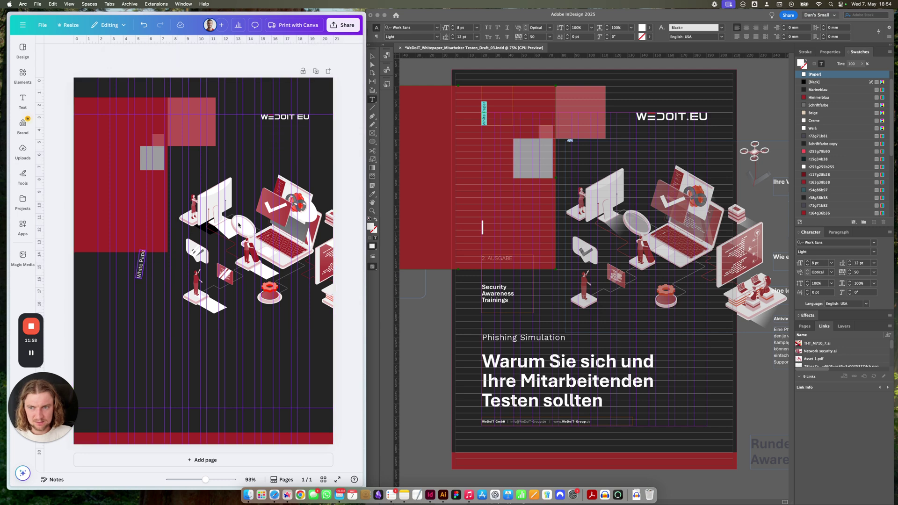
click(262, 205)
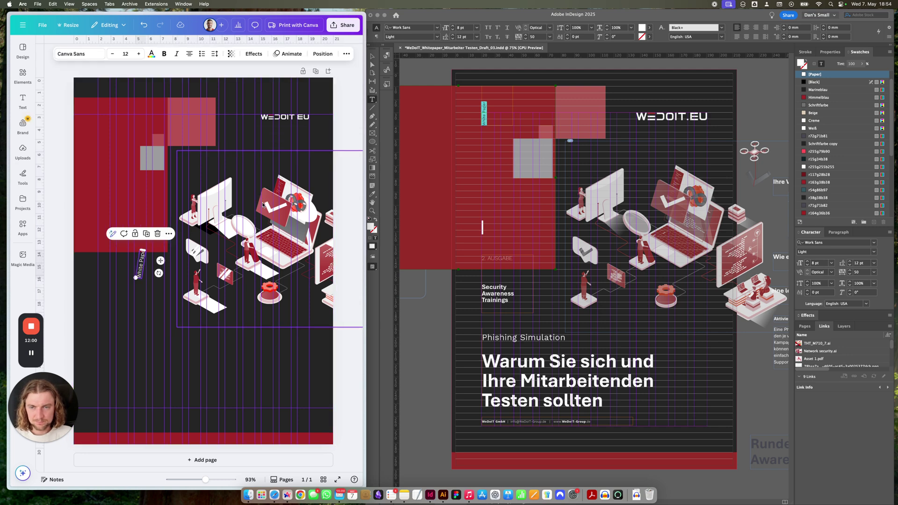
key(Delete)
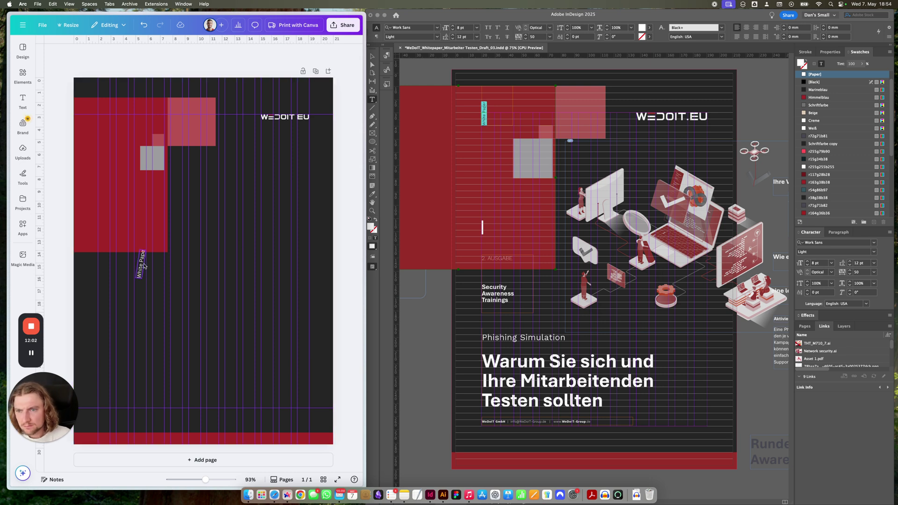
Rotate the "White Paper" text on the cover until it stands fully vertical, reading upwards
click(141, 266)
drag(159, 273, 161, 270)
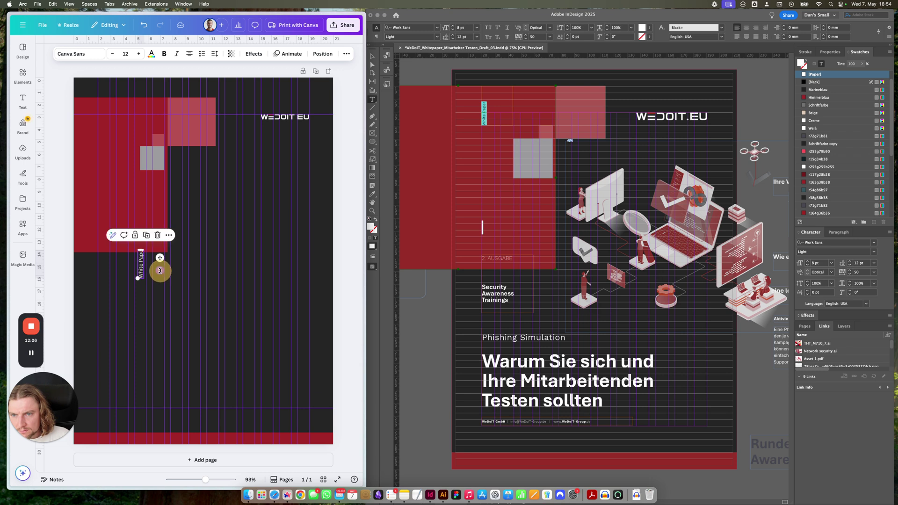
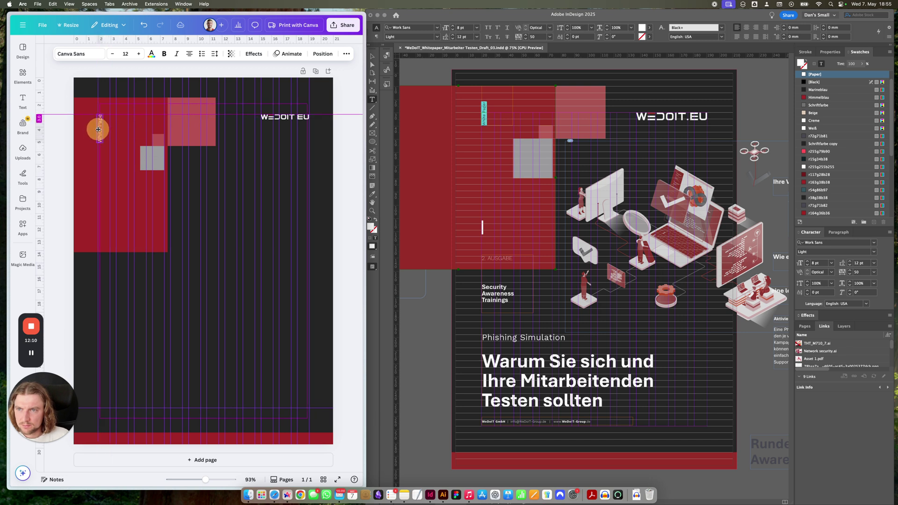
Change the font of the vertical "White Paper" text to Aptos Regular
click(243, 186)
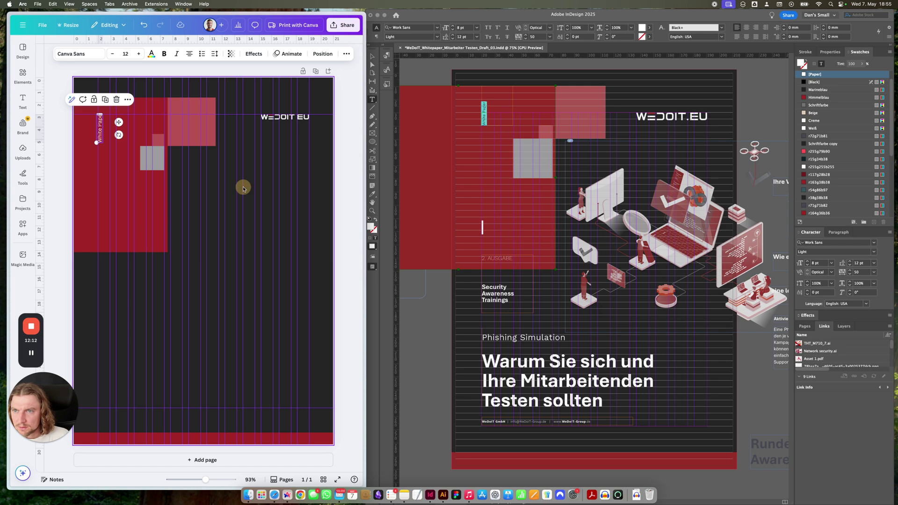
click(99, 119)
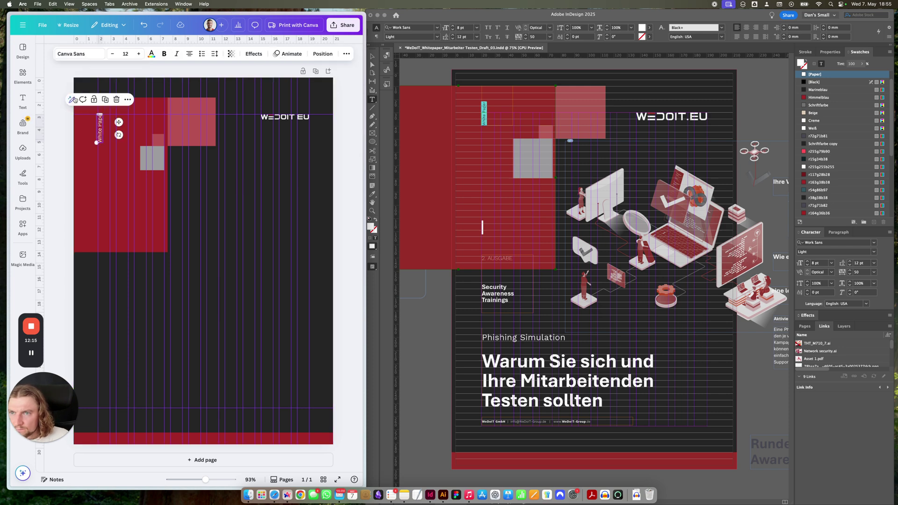
click(79, 54)
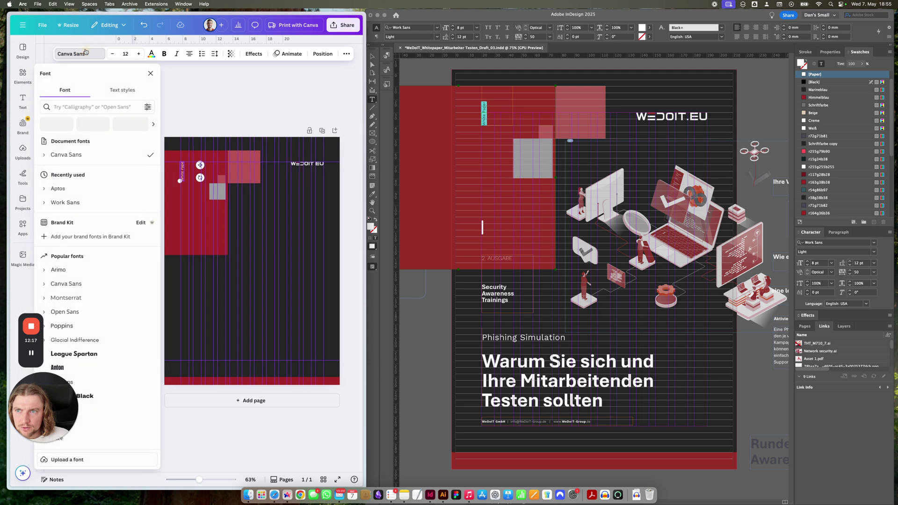
click(76, 106)
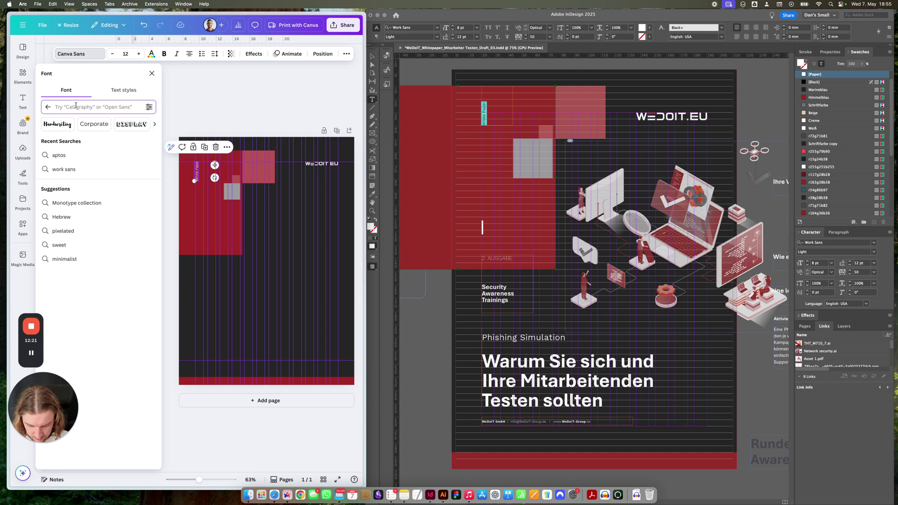
text(work)
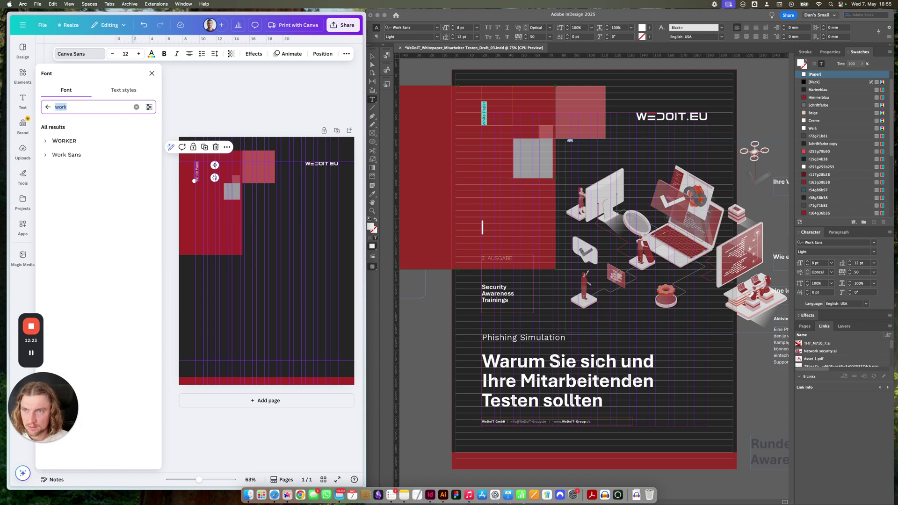
text(apto)
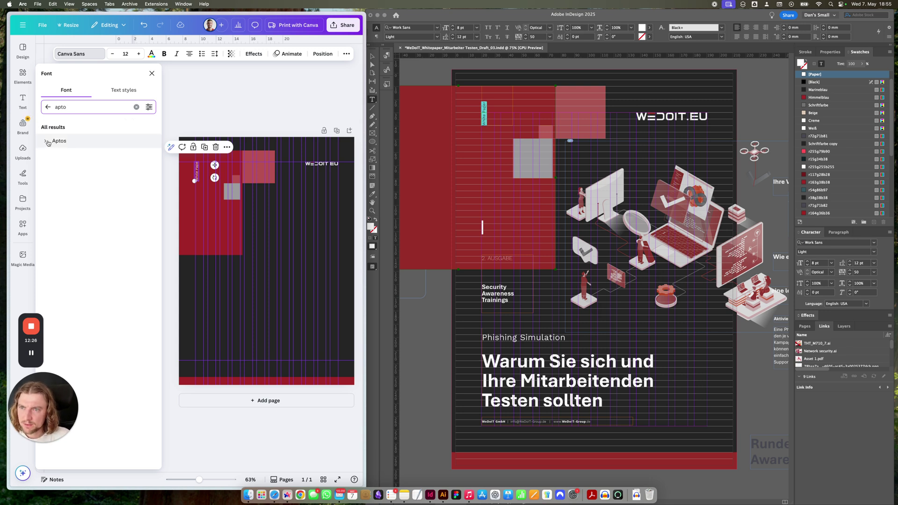
click(47, 141)
click(112, 161)
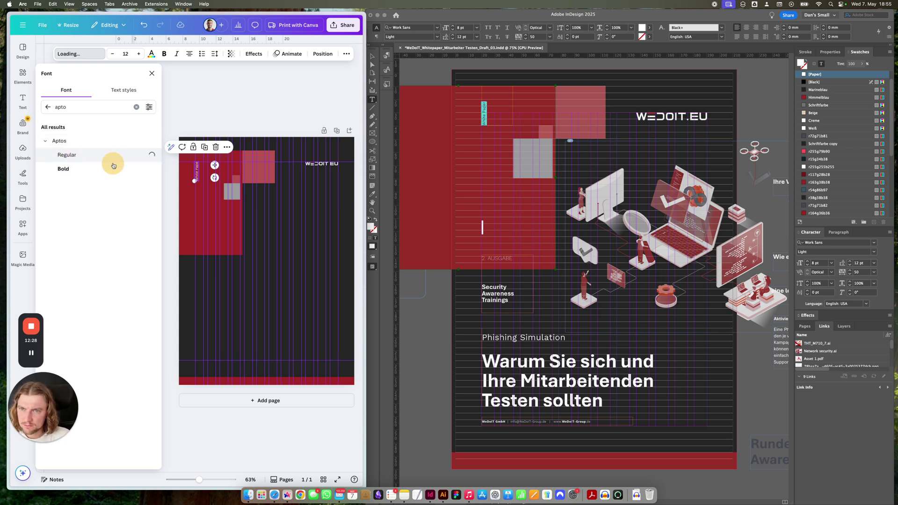
click(256, 111)
Select the four overlapping red and grey shapes on the cover together and lock them
click(99, 123)
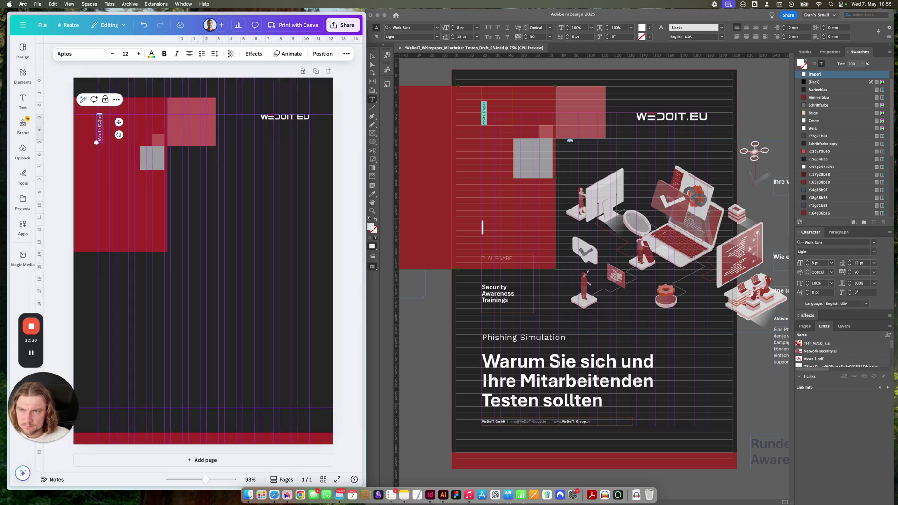
click(107, 120)
click(102, 123)
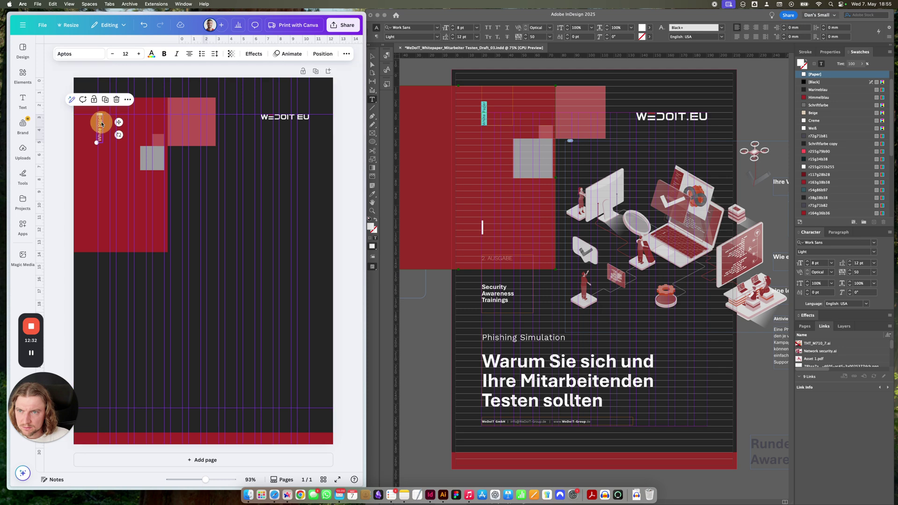
click(131, 115)
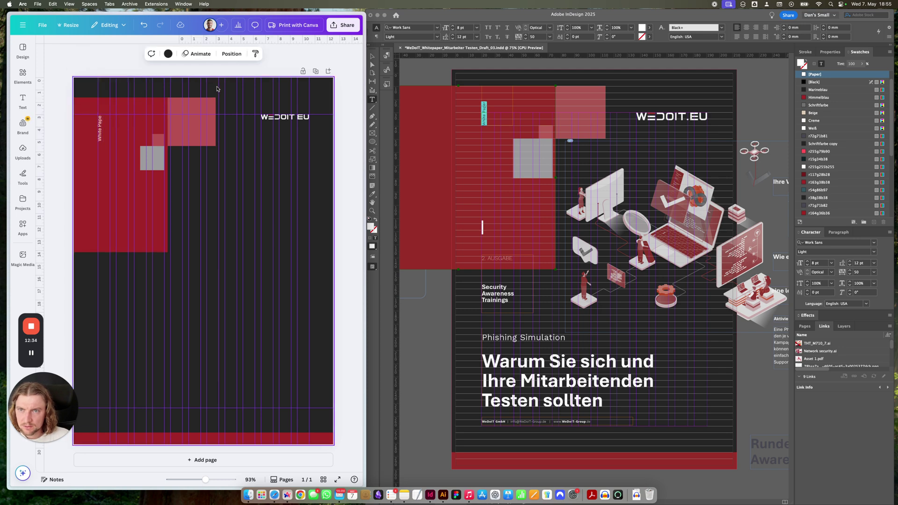
shift+click(206, 104)
shift+click(142, 164)
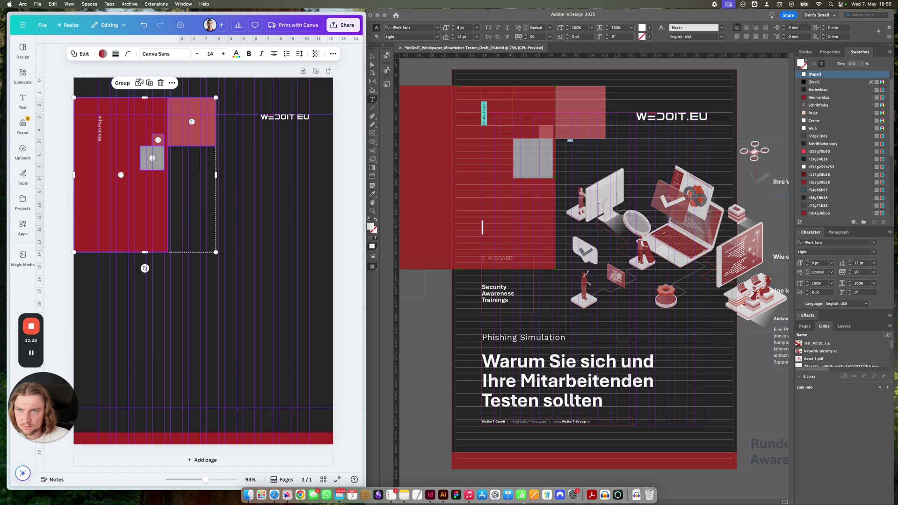
click(139, 83)
click(154, 71)
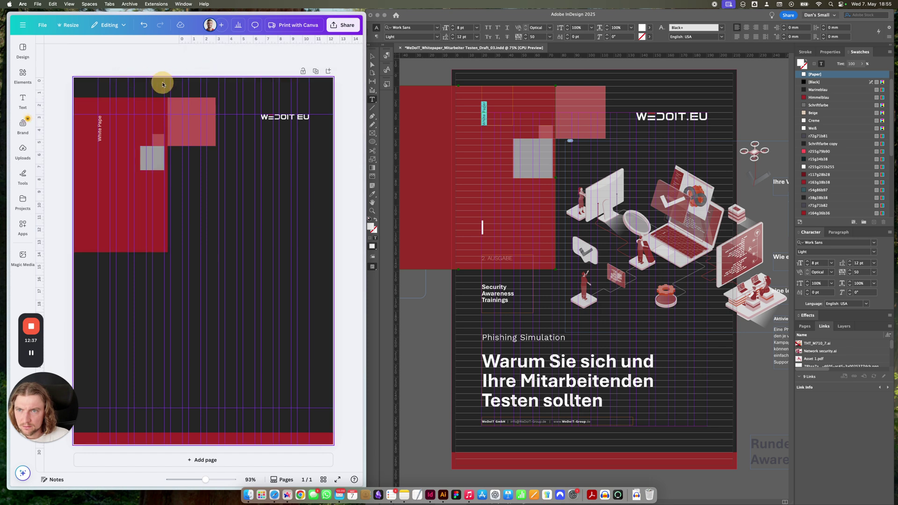
Duplicate the "White Paper" text as horizontal text above the footer bar, and replace its wording with the company contact line copied from the InDesign cover
click(99, 133)
drag(99, 133, 115, 406)
click(522, 424)
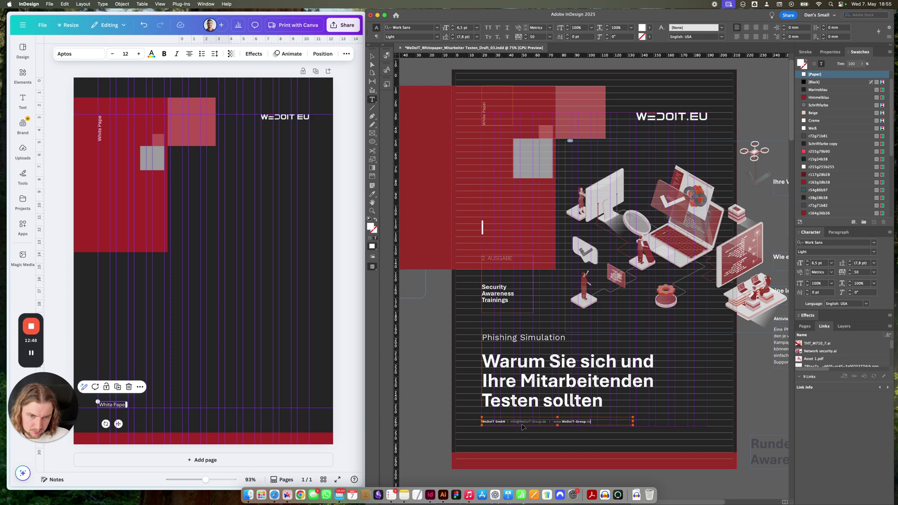
triple_click(522, 423)
click(106, 405)
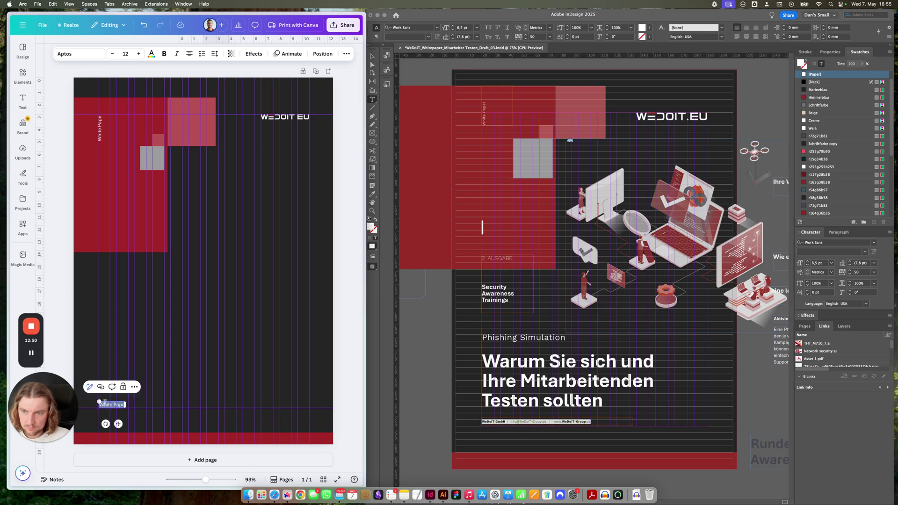
key(super+v)
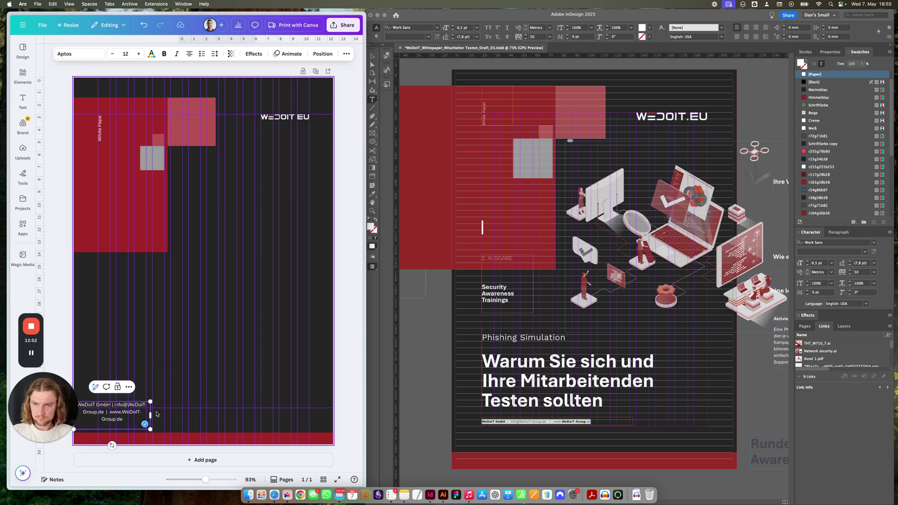
Fit the contact line onto one left-aligned row starting at the left margin guide, and remove its trailing empty line
click(190, 52)
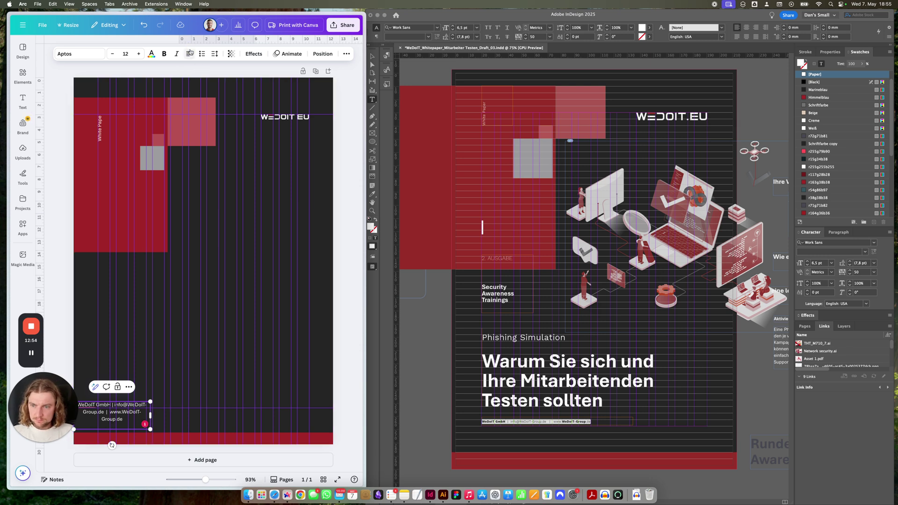
drag(150, 415, 238, 418)
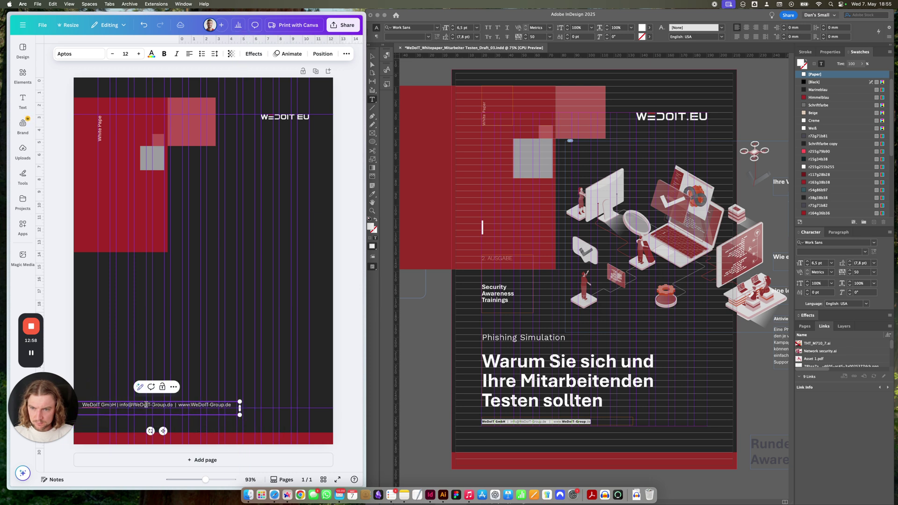
click(114, 345)
drag(123, 405, 145, 405)
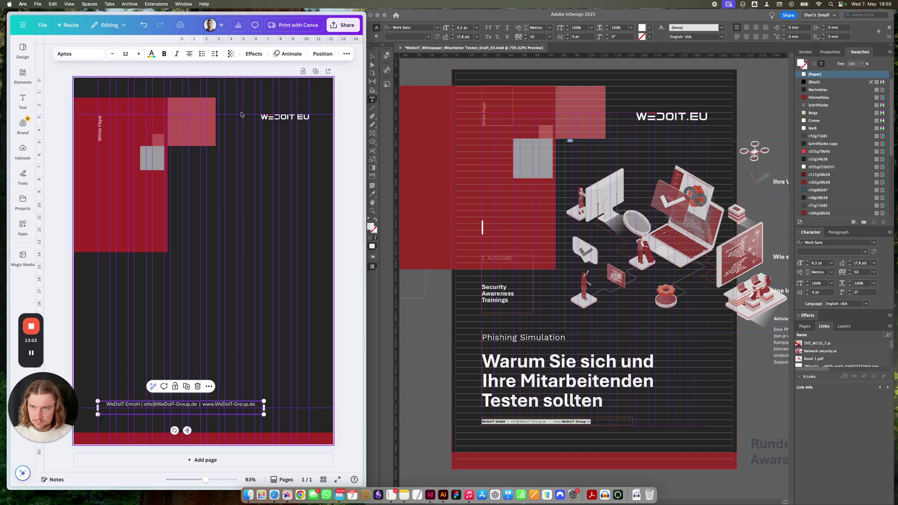
click(191, 54)
click(190, 54)
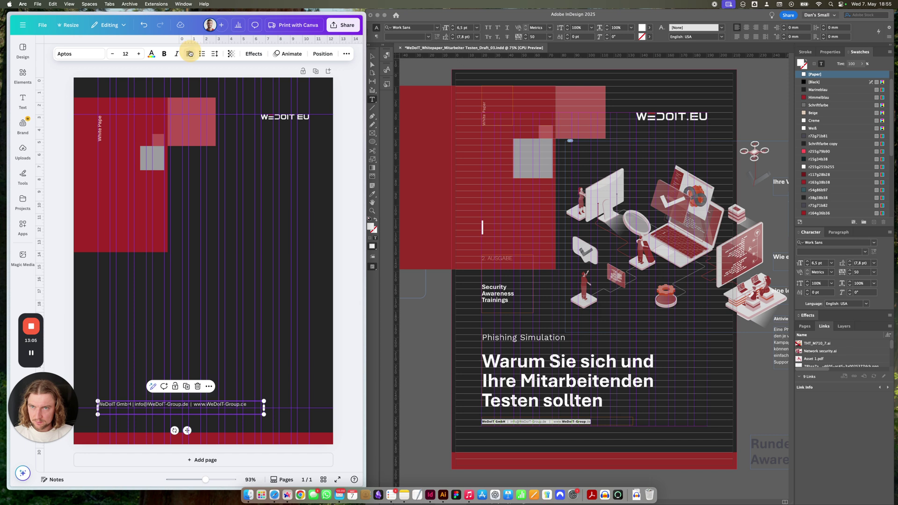
click(111, 410)
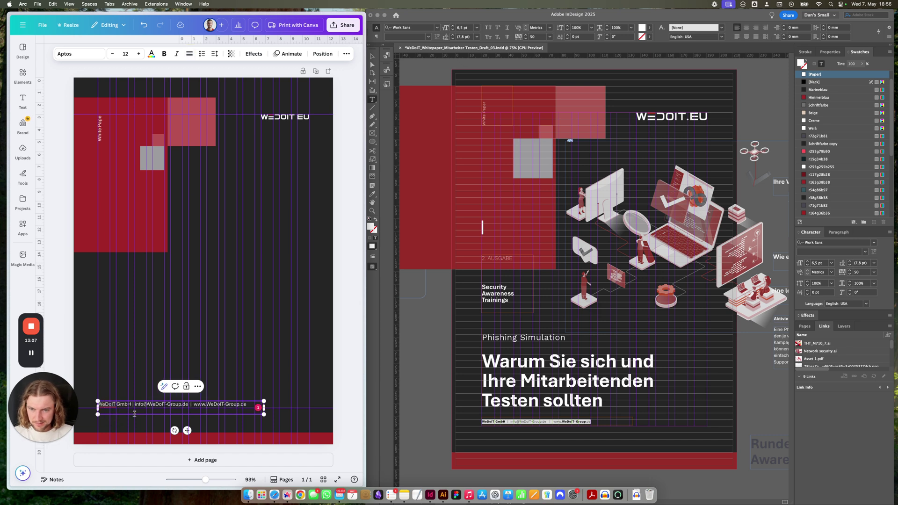
key(BackSpace)
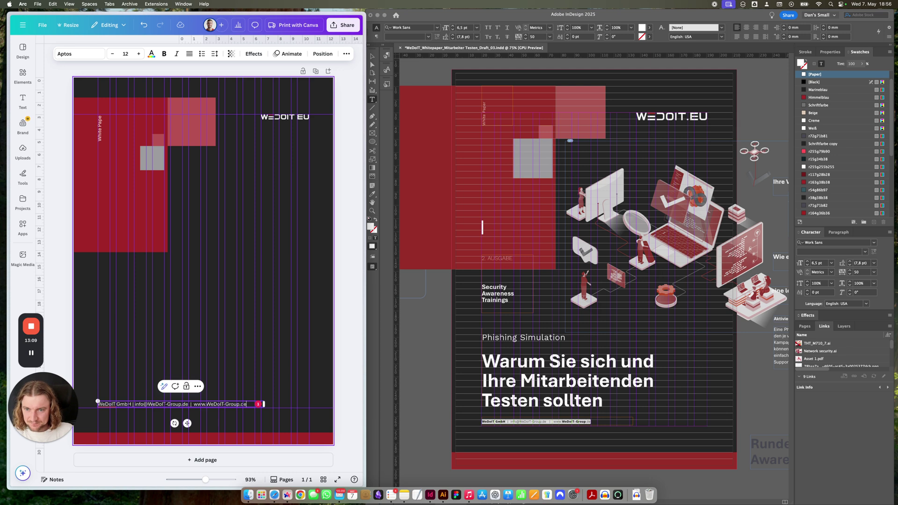
Make "WeDoIT GmbH" and the "WeDoIT-Group" part of the web address bold in the contact line
click(129, 404)
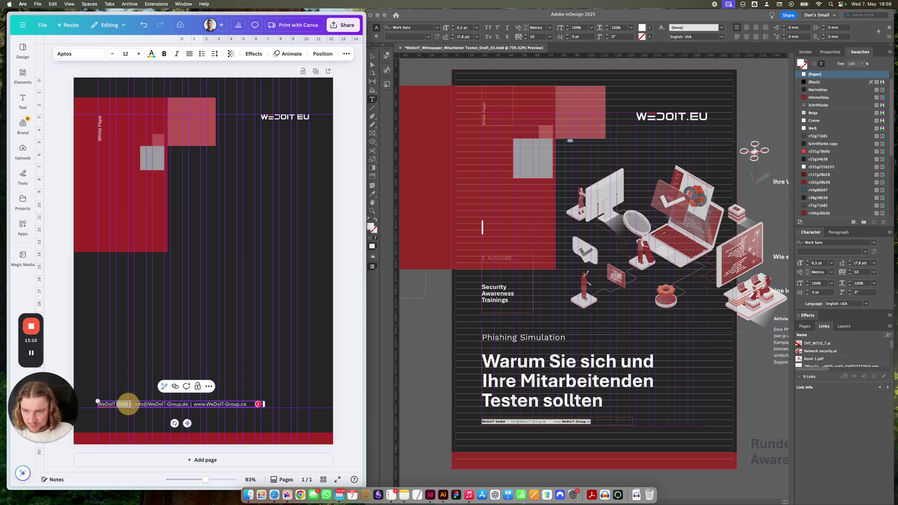
click(97, 404)
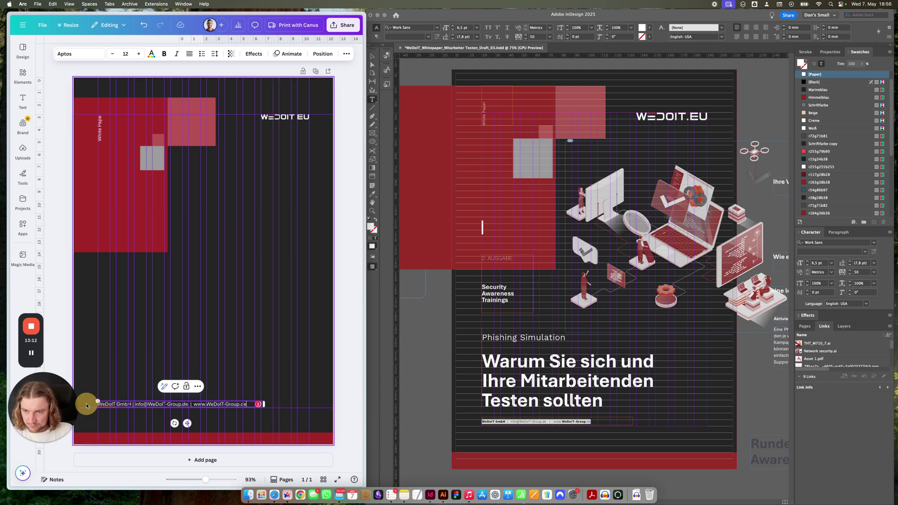
click(132, 404)
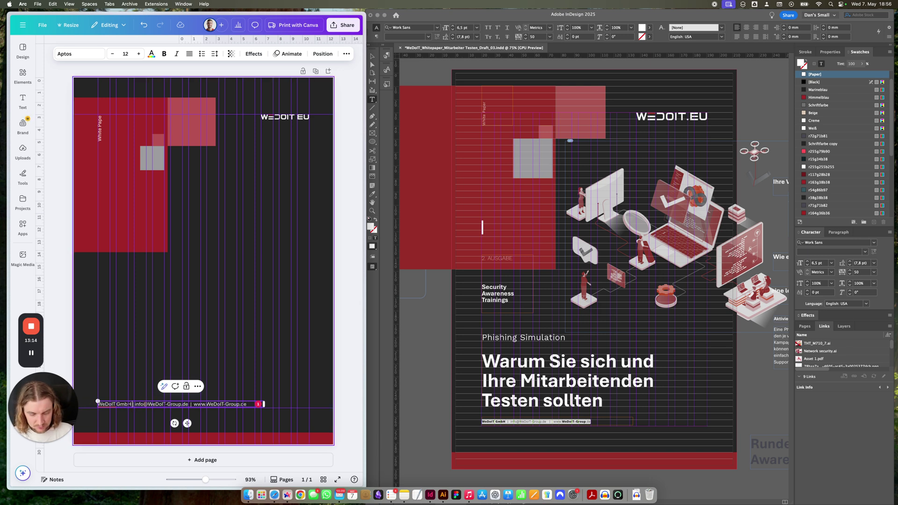
drag(132, 404, 97, 404)
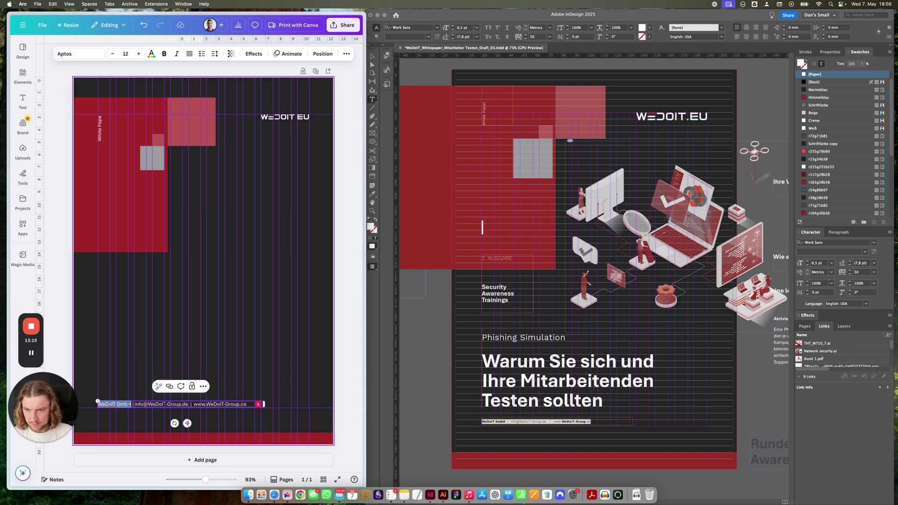
click(164, 60)
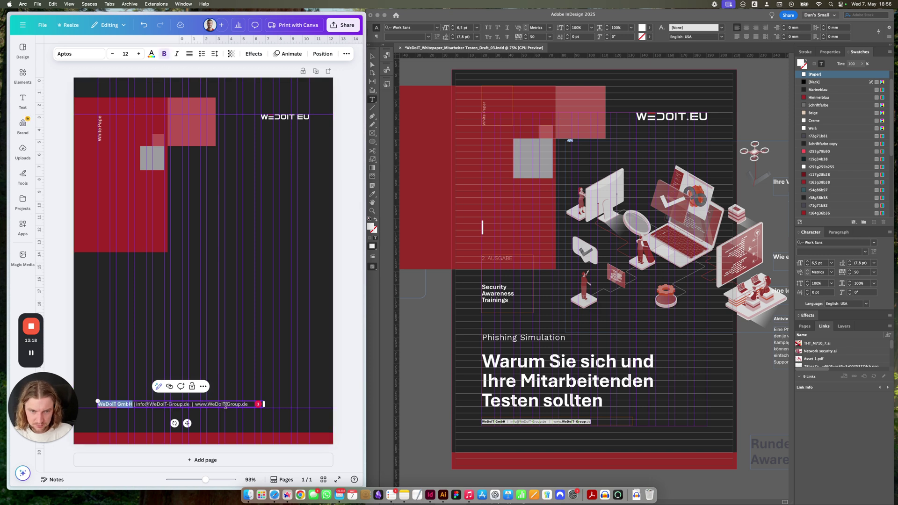
click(215, 405)
drag(208, 404, 239, 404)
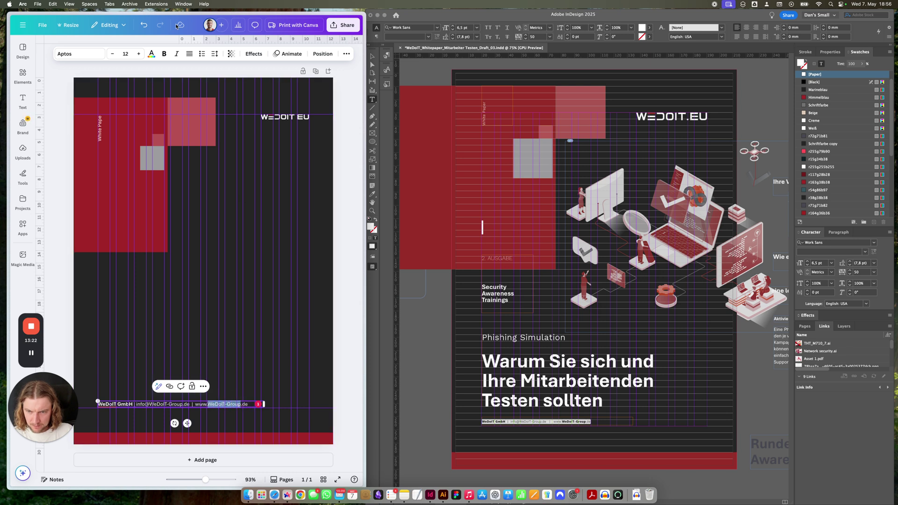
click(161, 54)
click(247, 338)
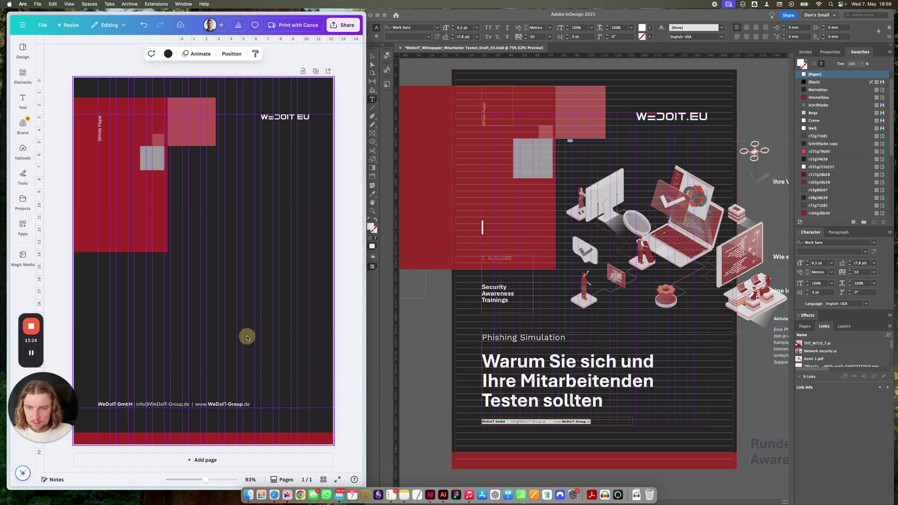
Draw a vertical white line about 1.5 cm long on the left margin guide, near the lower edge of the large red rectangle
click(230, 404)
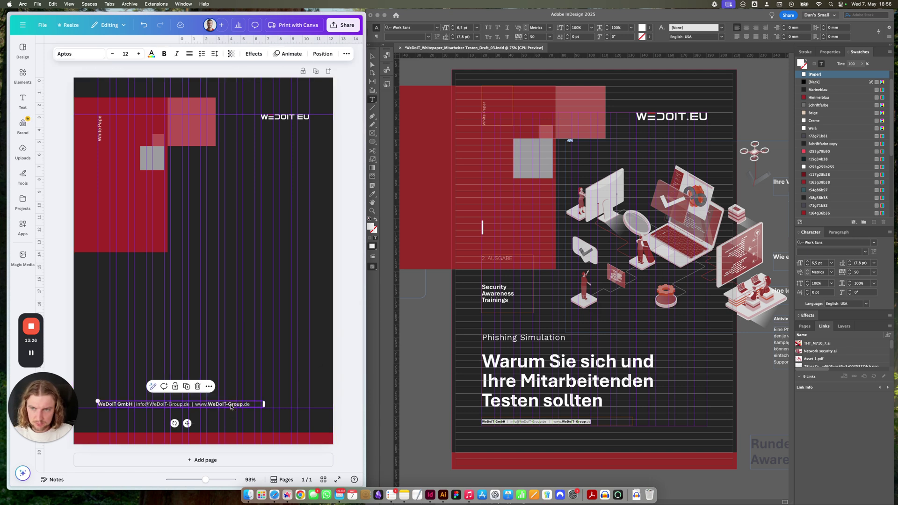
click(23, 124)
click(25, 154)
click(23, 180)
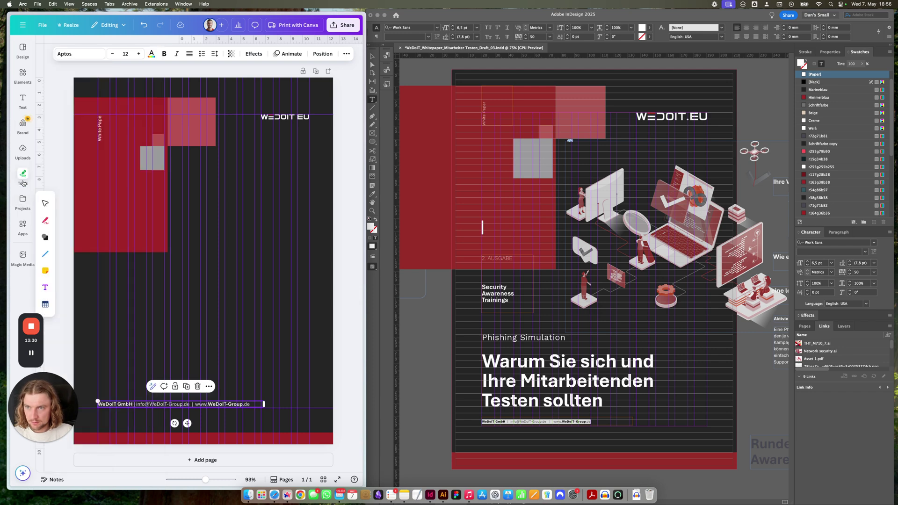
click(45, 253)
click(66, 237)
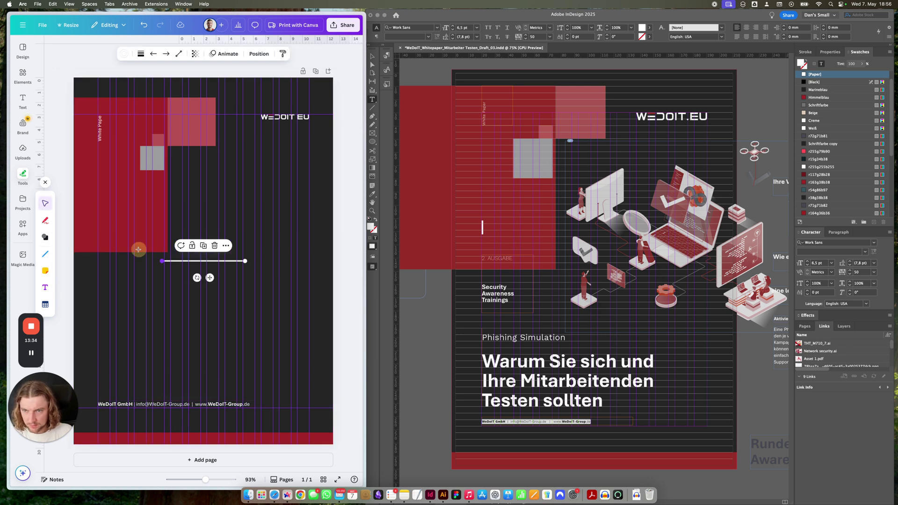
drag(139, 250, 97, 244)
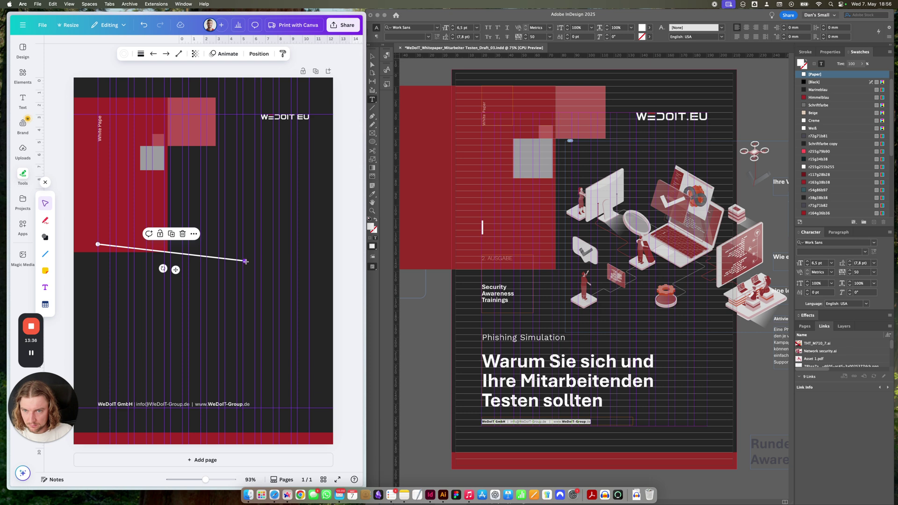
drag(246, 261, 98, 222)
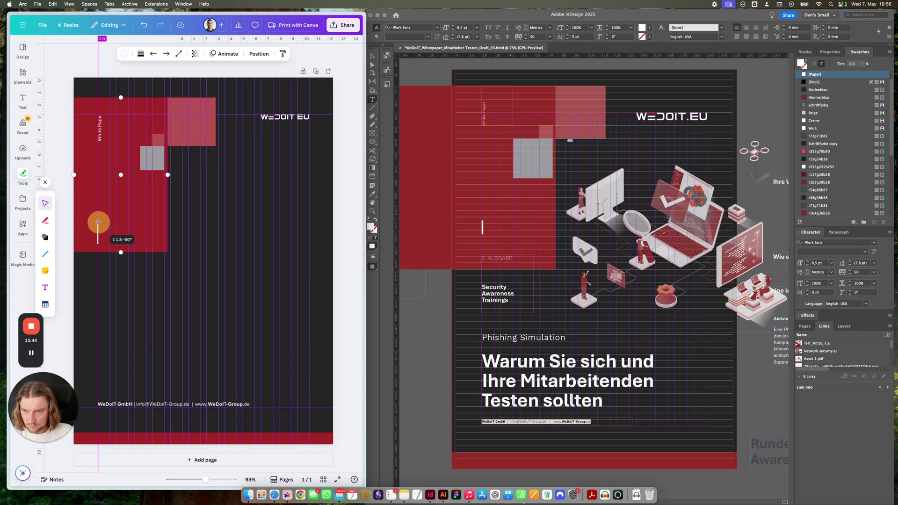
drag(97, 222, 97, 226)
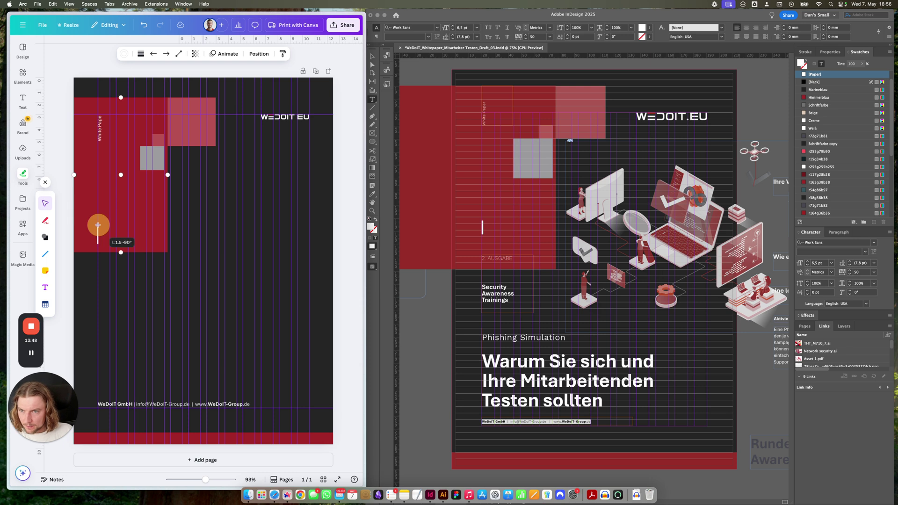
click(261, 249)
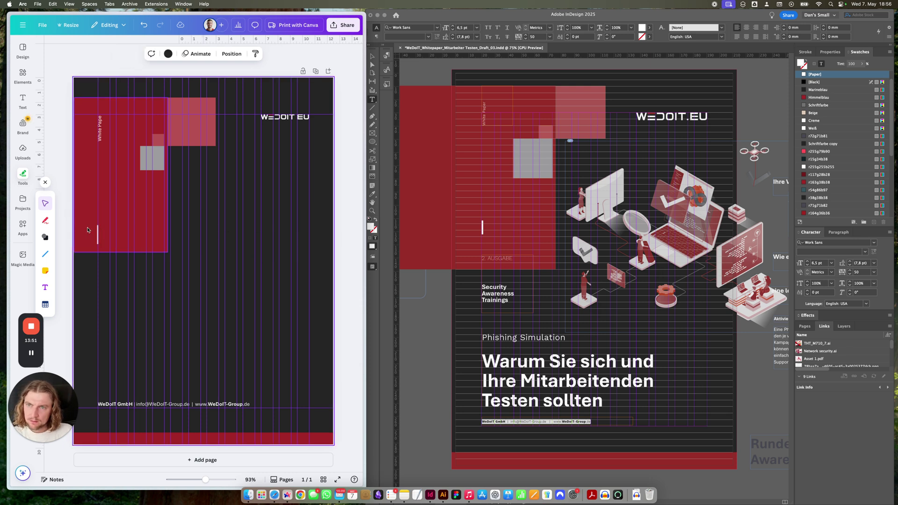
Move the vertical white line slightly higher along the left margin guide in the large red rectangle
click(99, 231)
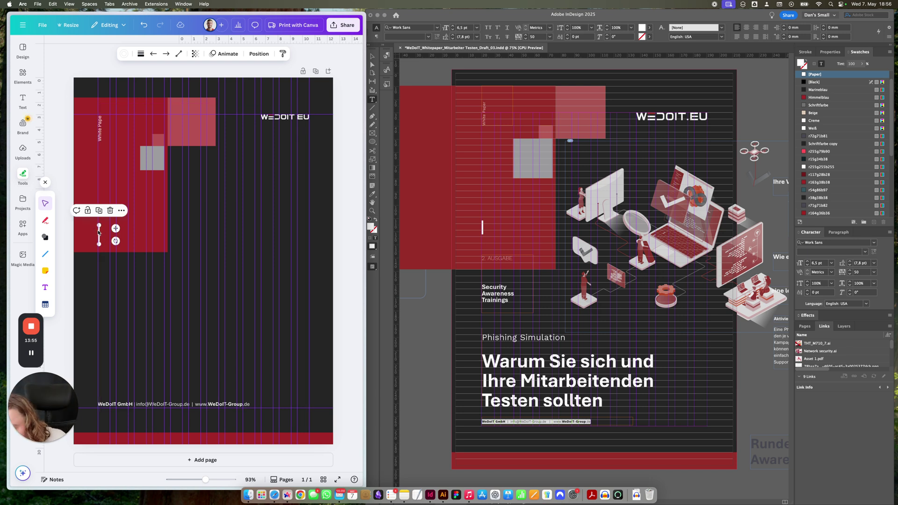
click(148, 368)
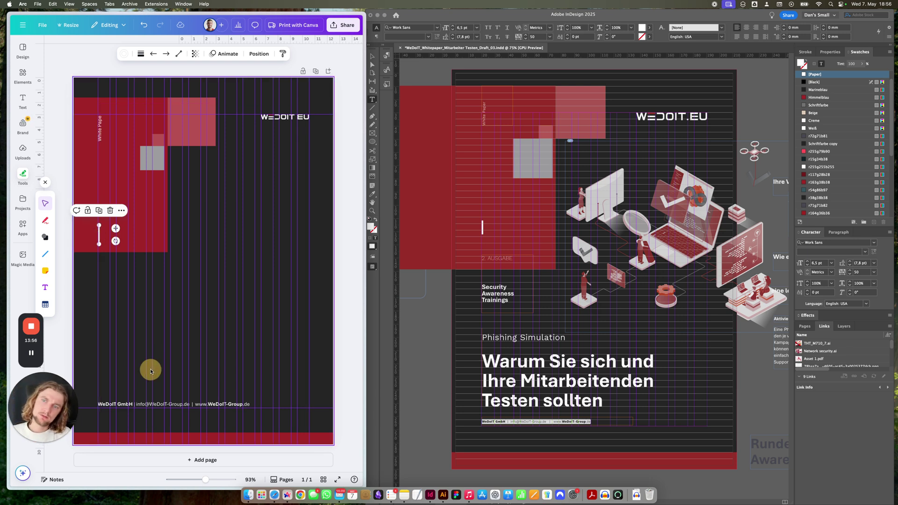
click(99, 218)
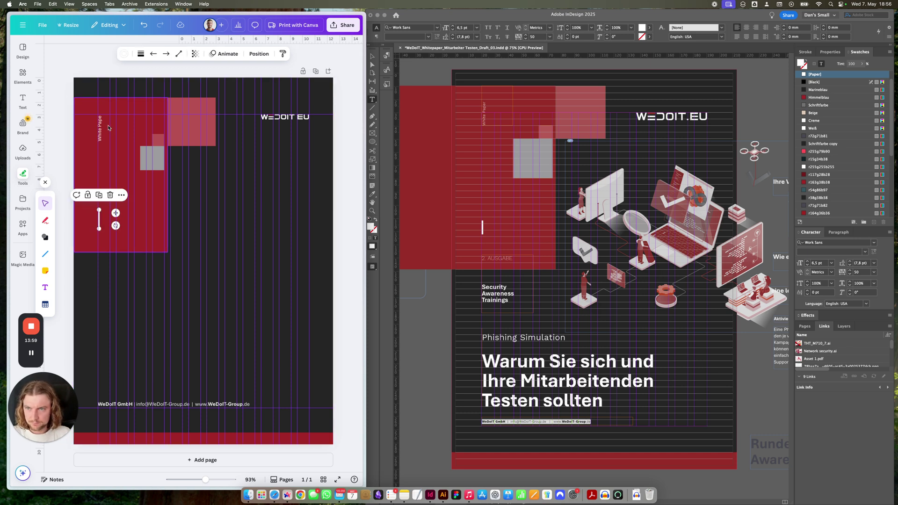
Duplicate the contact line, place the copy below the vertical white line on the left margin guide, and replace its wording with "2. Ausgabe"
click(124, 405)
key(super+c)
key(super+v)
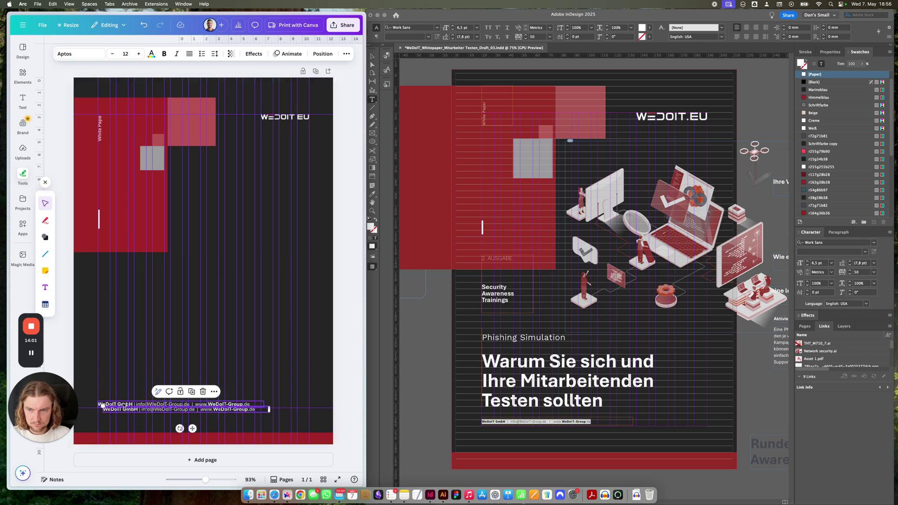
drag(124, 405, 92, 239)
click(113, 242)
key(BackSpace)
key(super+a)
text(2.)
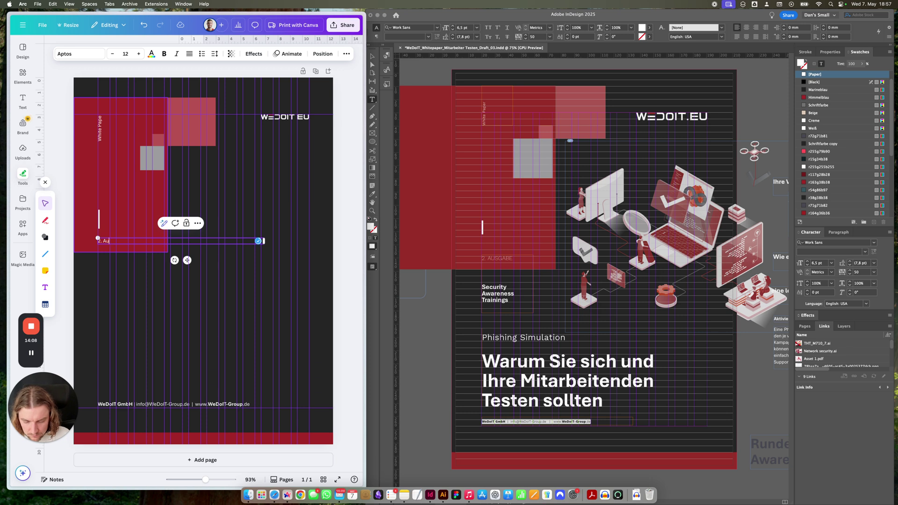
text( Ausgabe)
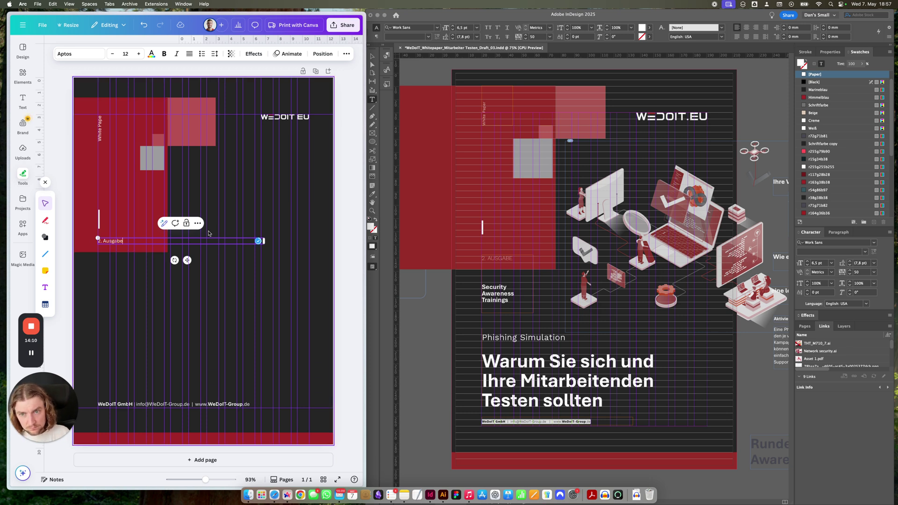
Convert the "2. Ausgabe" text to upper case and narrow its text box to fit the words
key(super+a)
click(53, 4)
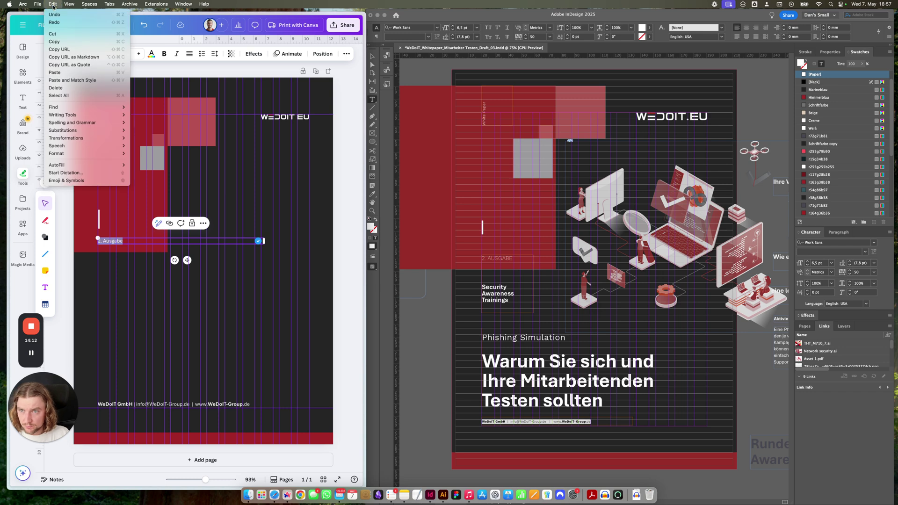
mouse_move(59, 124)
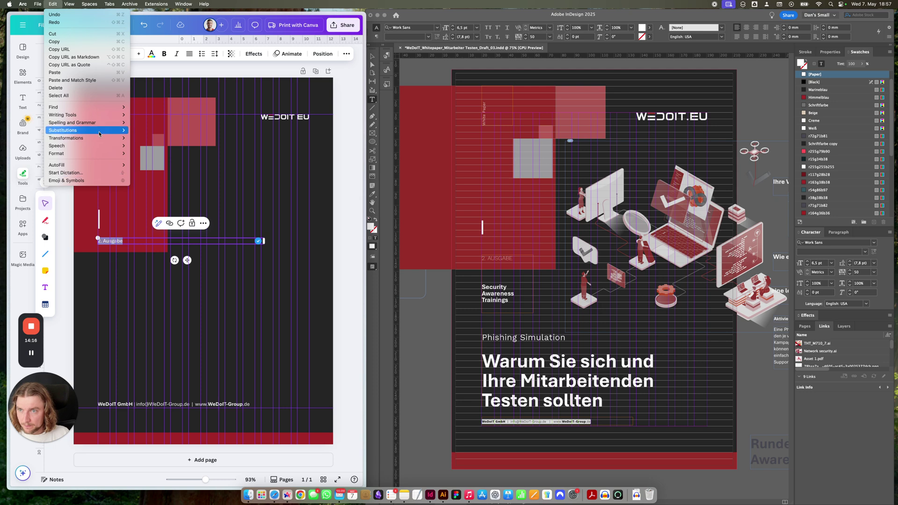
mouse_move(117, 139)
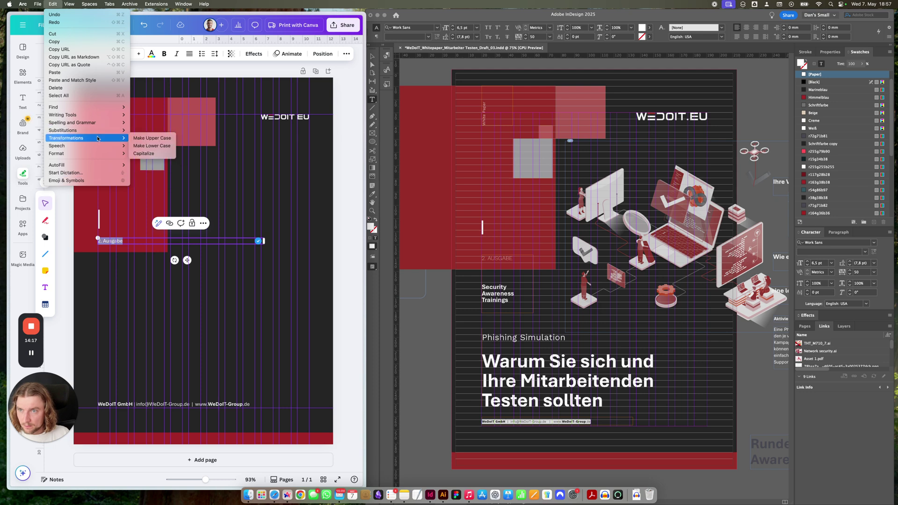
click(143, 138)
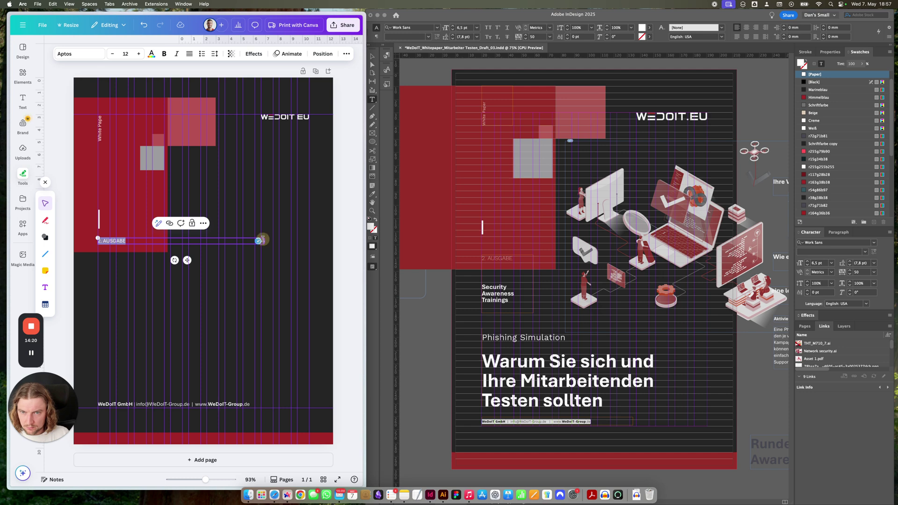
drag(262, 240, 135, 238)
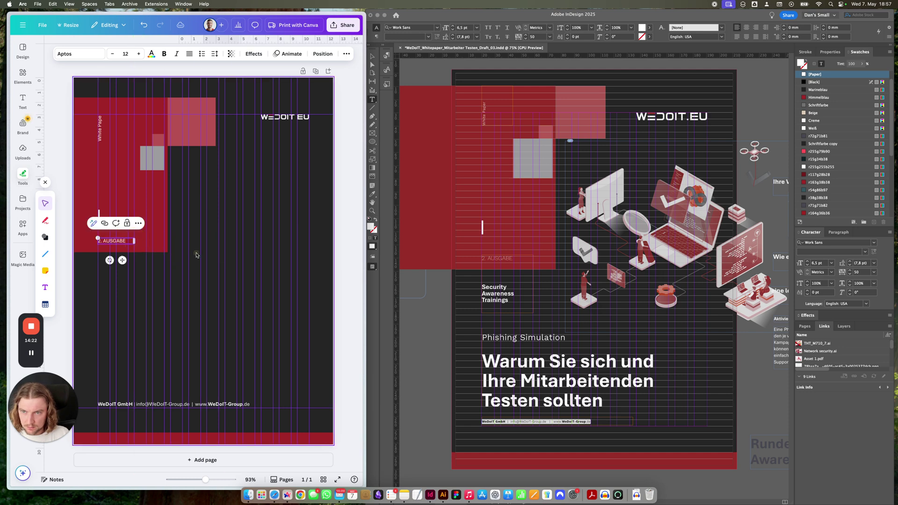
click(196, 255)
Duplicate the "2. AUSGABE" text and place the copy on the left margin guide just below the large red rectangle
click(118, 243)
key(super+d)
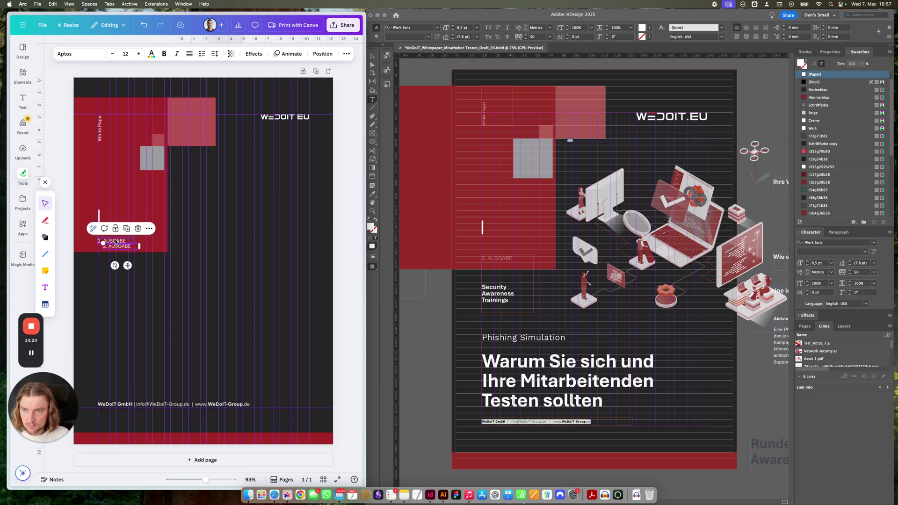
drag(114, 247, 109, 279)
Replace the duplicated text's wording with the three lines "Security Awareness Trainings" copied from the InDesign cover
click(511, 298)
drag(510, 301, 484, 286)
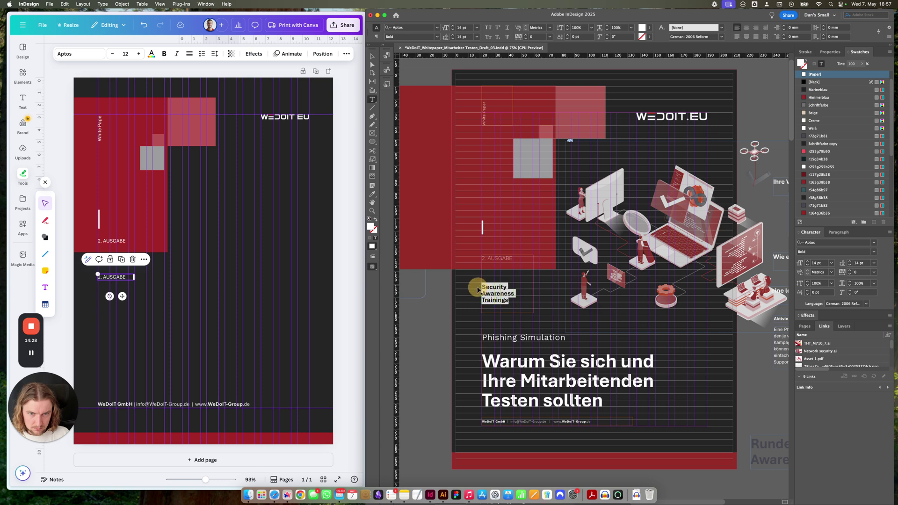
click(188, 320)
double_click(112, 279)
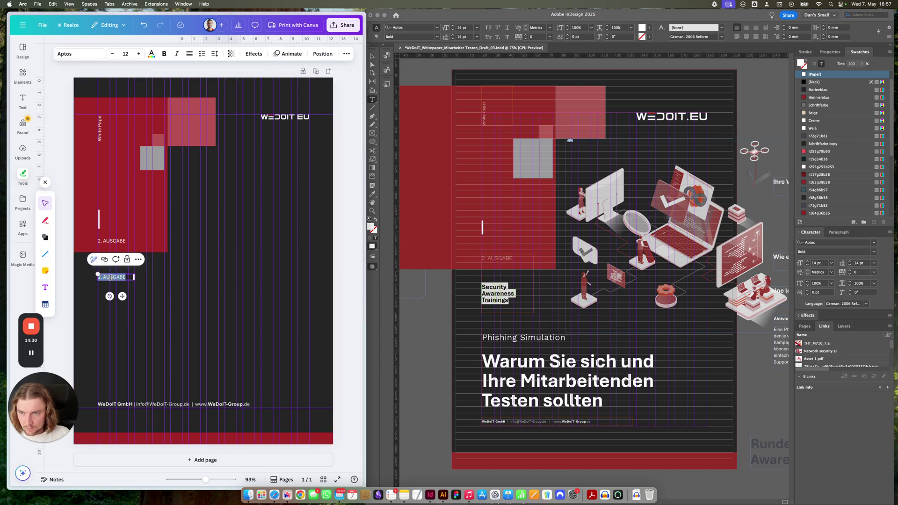
key(super+v)
double_click(113, 290)
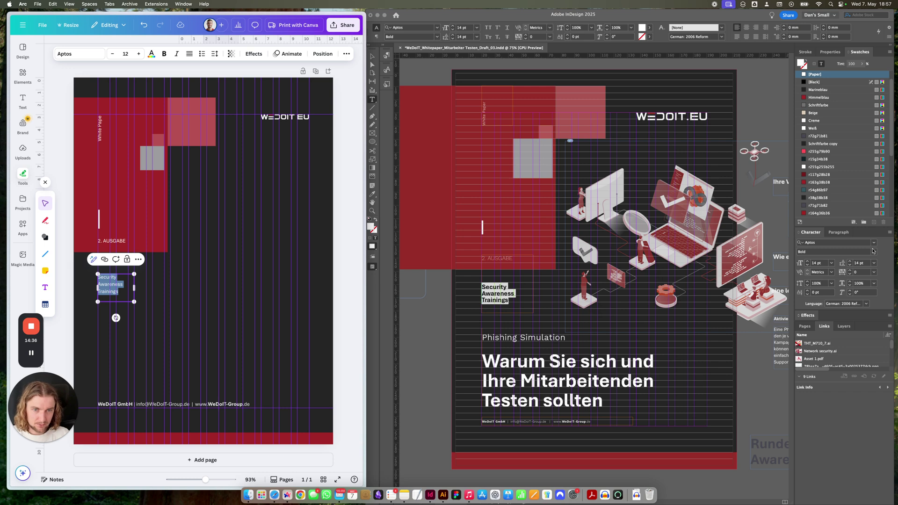
Examine the character and paragraph settings of the InDesign cover texts and the "Was Ist Phishing?" body paragraph
click(526, 299)
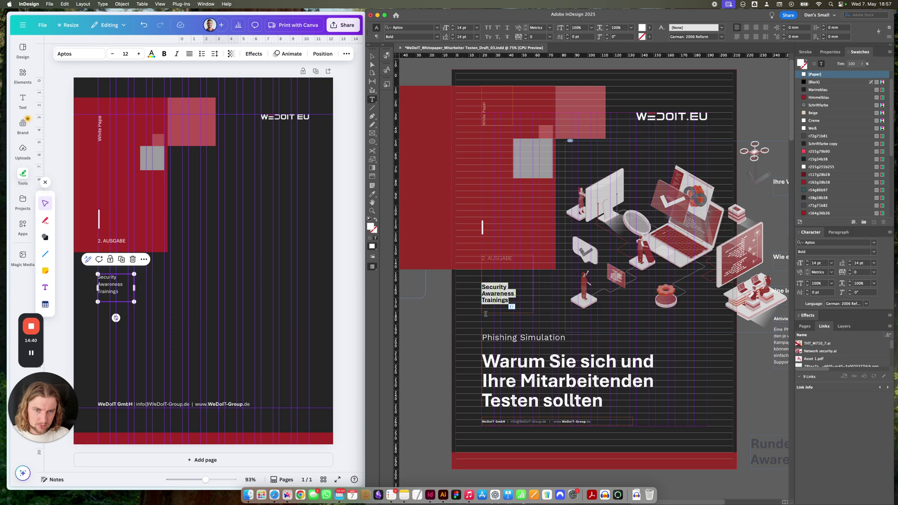
click(496, 376)
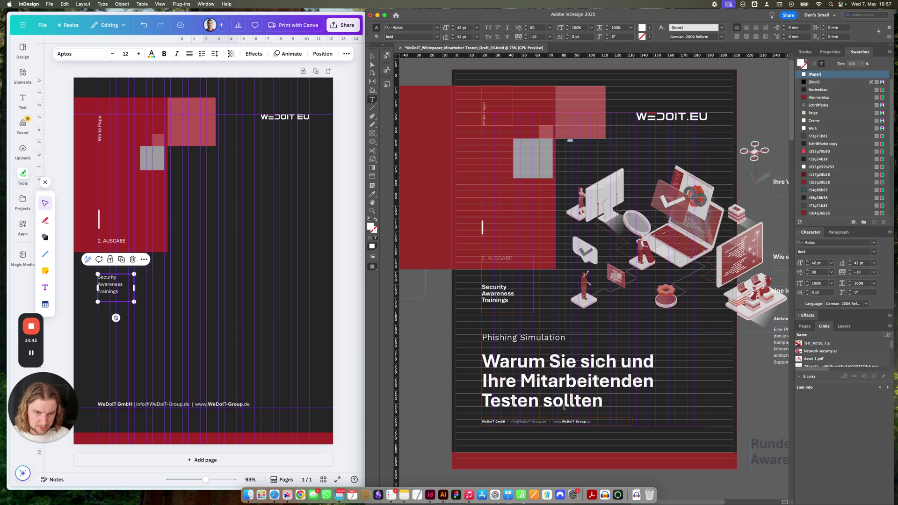
scroll(506, 352, down, 15)
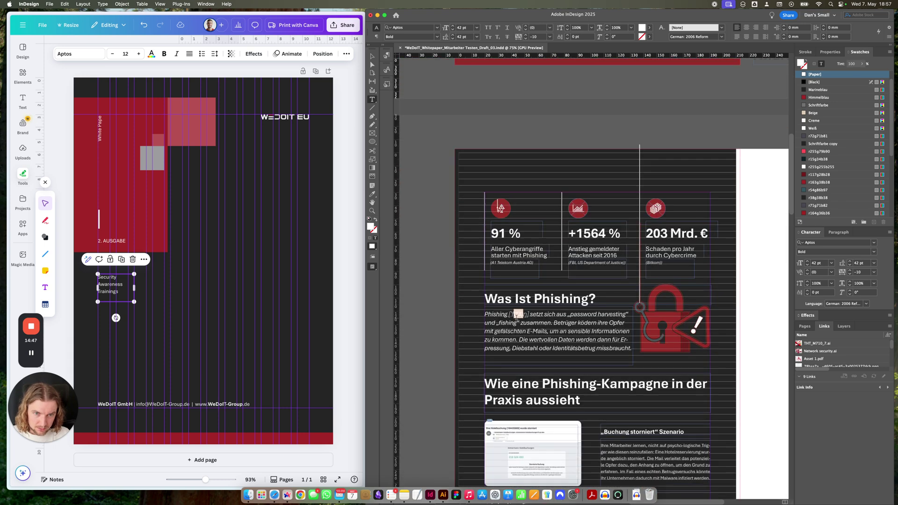
drag(593, 340, 514, 297)
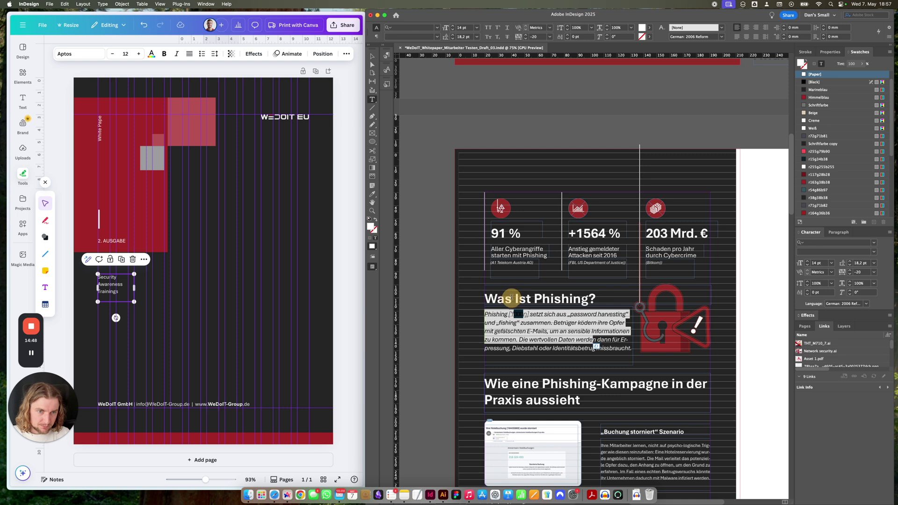
click(889, 40)
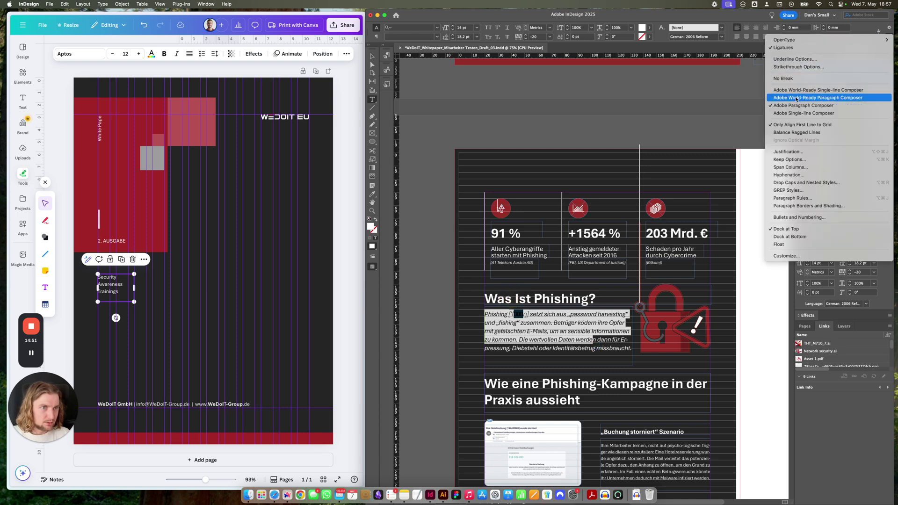
click(785, 125)
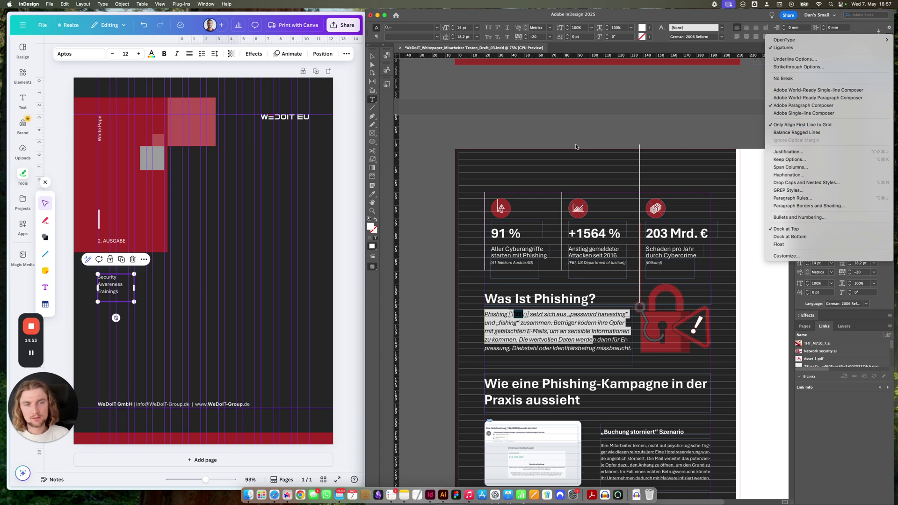
click(580, 138)
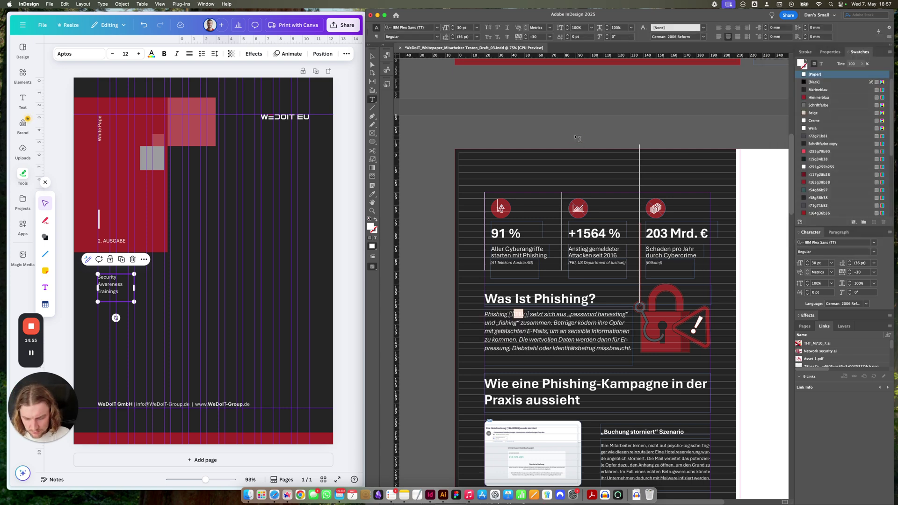
key(v)
drag(566, 114, 528, 372)
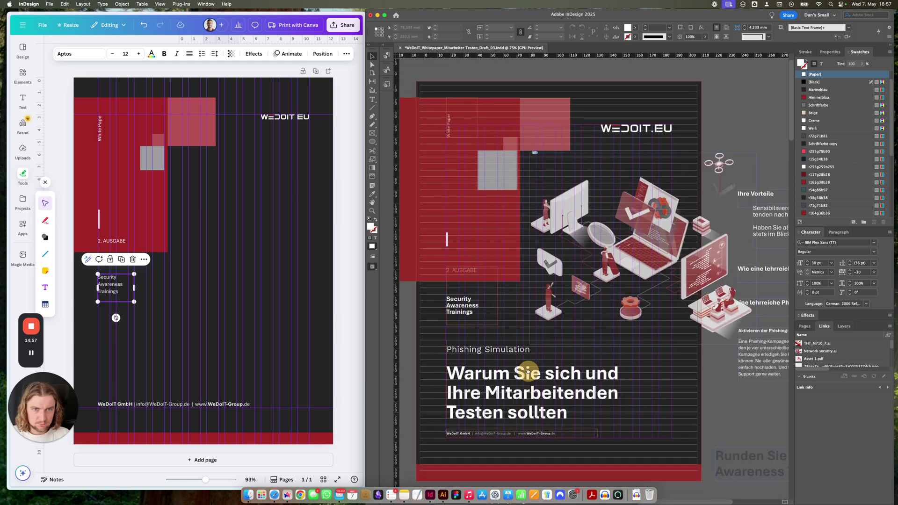
scroll(528, 372, down, 2)
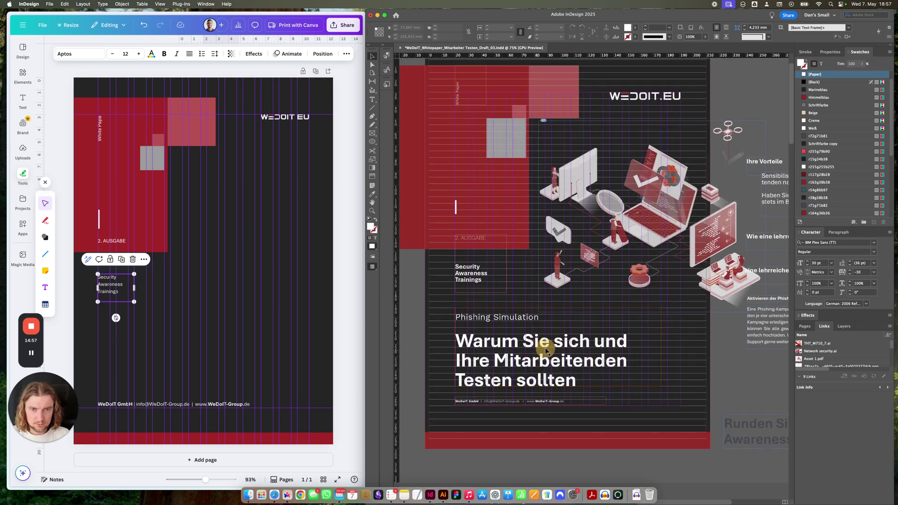
Check the font of "Security Awareness Trainings" in InDesign and set the matching Canva text to Aptos Bold
double_click(497, 271)
double_click(100, 289)
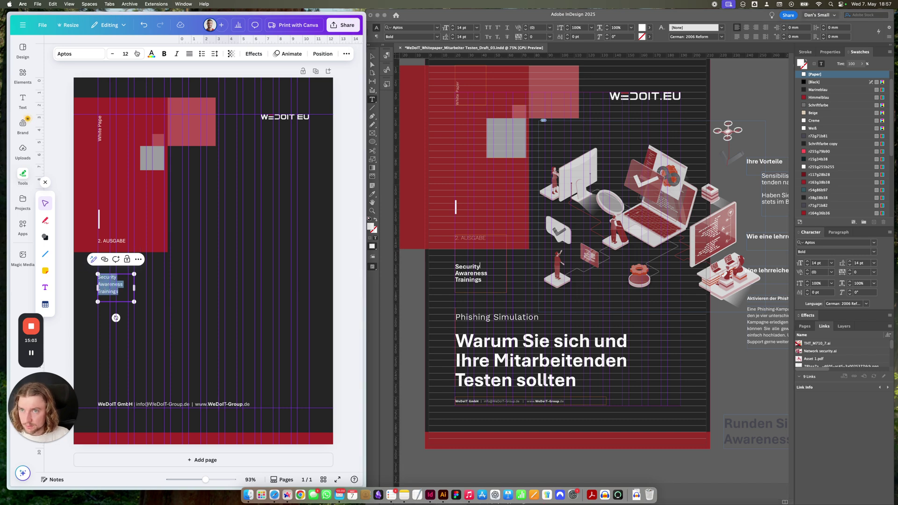
click(470, 286)
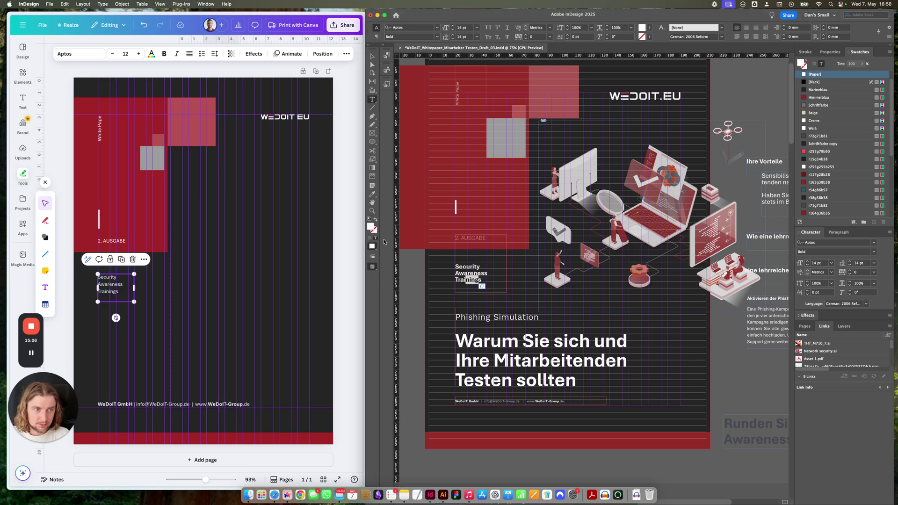
click(81, 56)
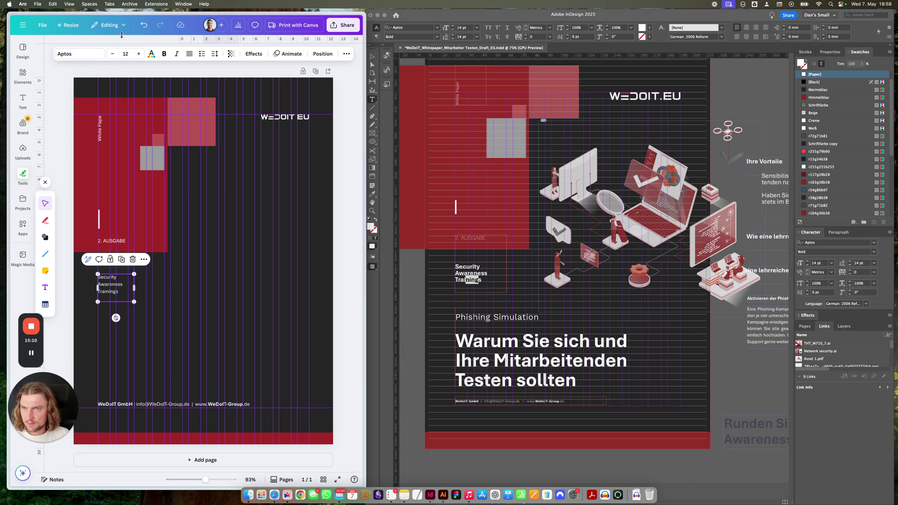
click(82, 53)
click(41, 113)
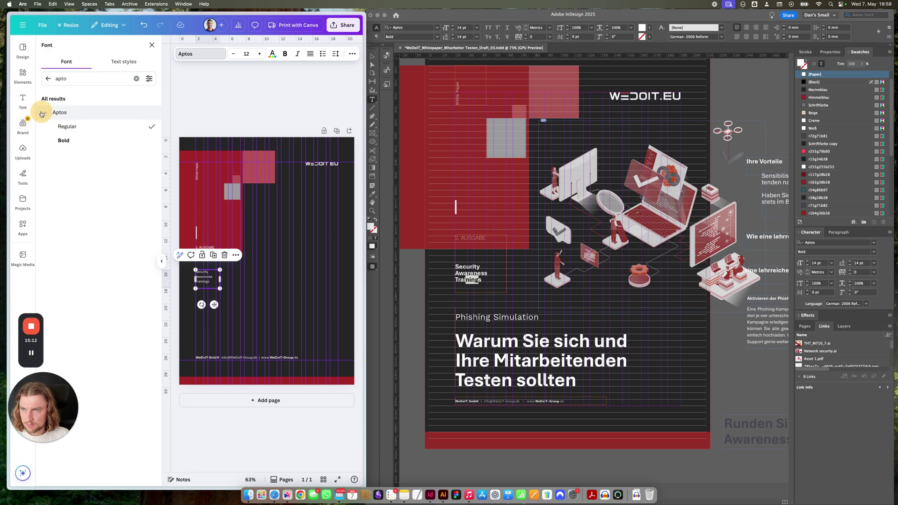
click(65, 141)
click(247, 87)
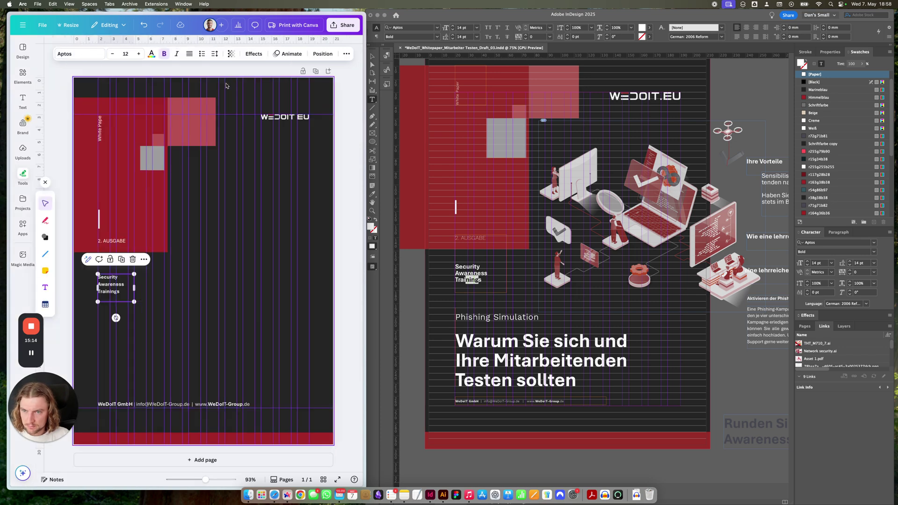
Search the fonts for "work" and set the "Security Awareness Trainings" text to Work Sans Bold
click(79, 54)
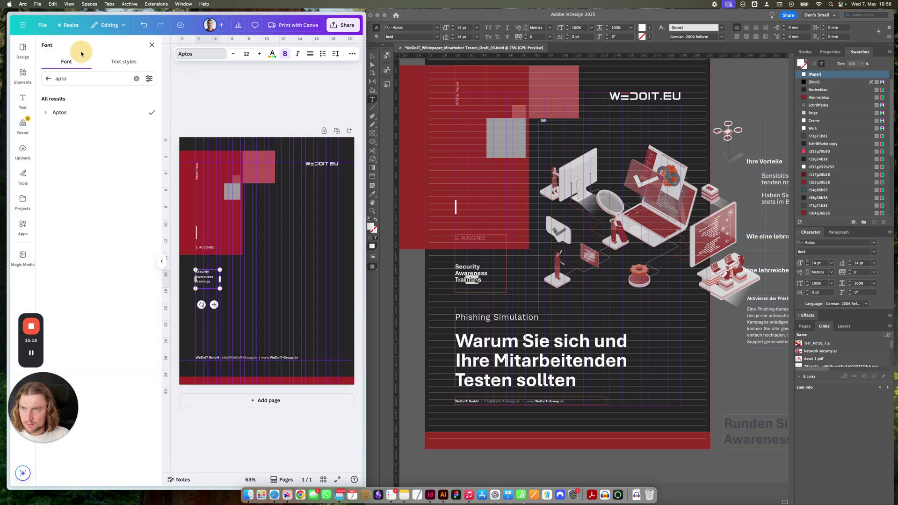
click(78, 81)
key(super+a)
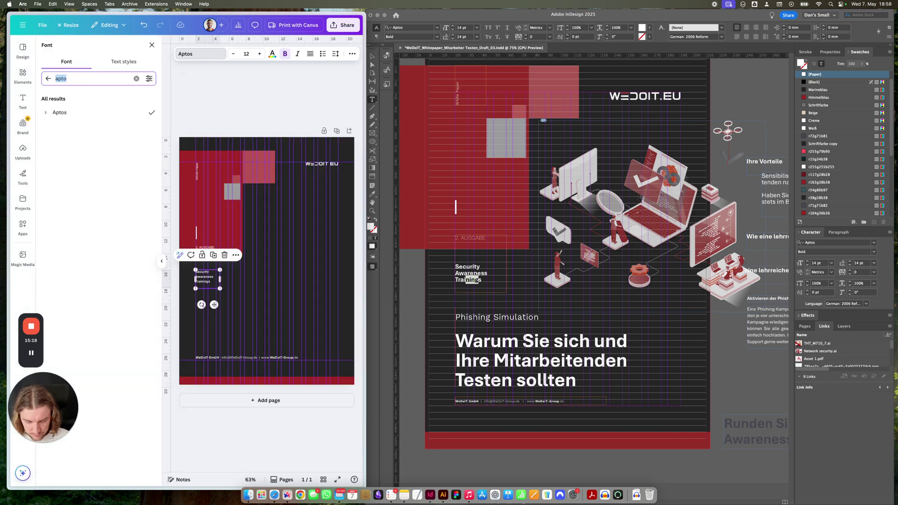
text(work)
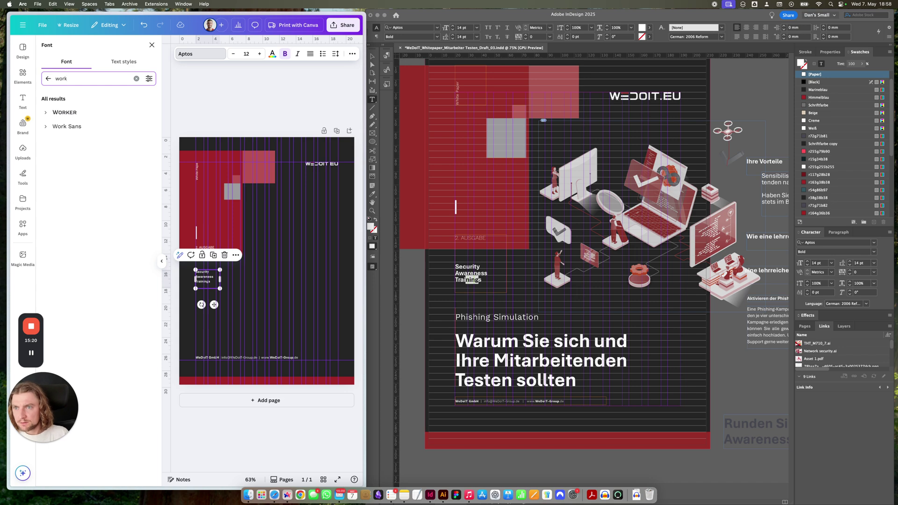
click(46, 127)
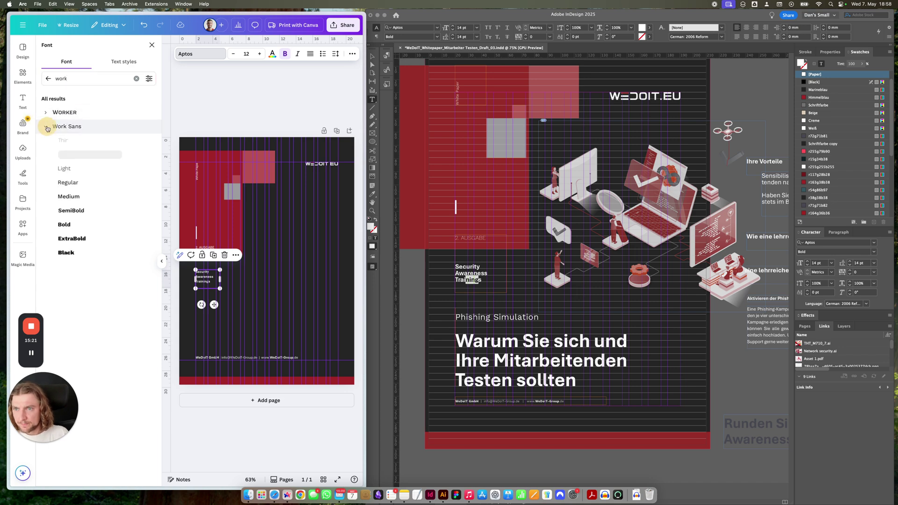
click(65, 225)
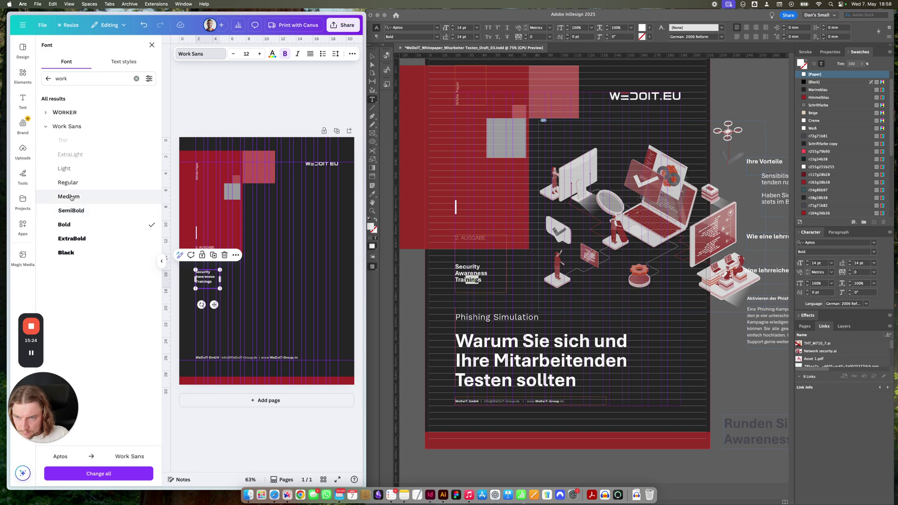
Search the fonts for "aptos" and set the "Security Awareness Trainings" text back to Aptos Bold
double_click(66, 76)
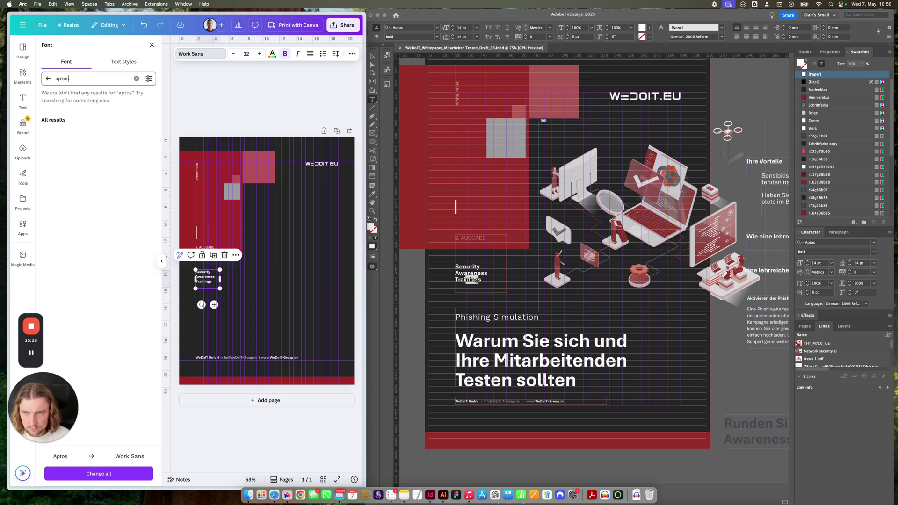
click(49, 115)
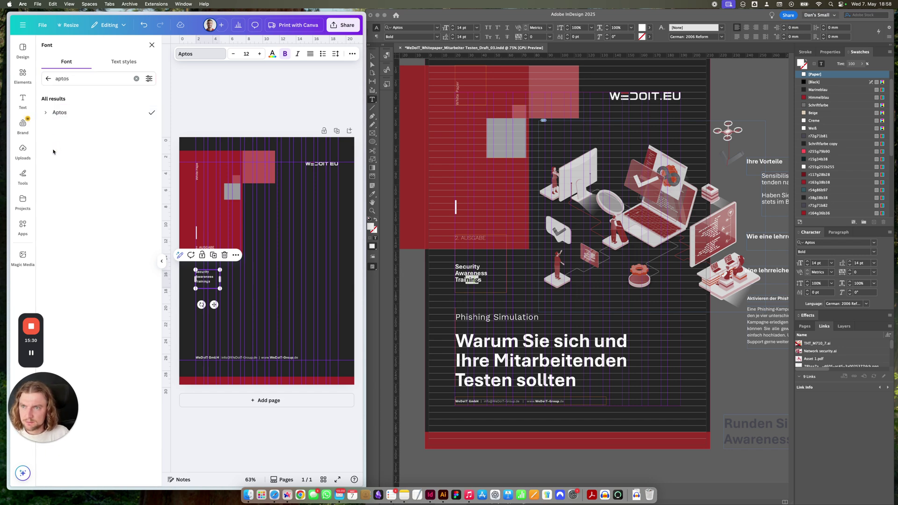
click(46, 113)
click(191, 133)
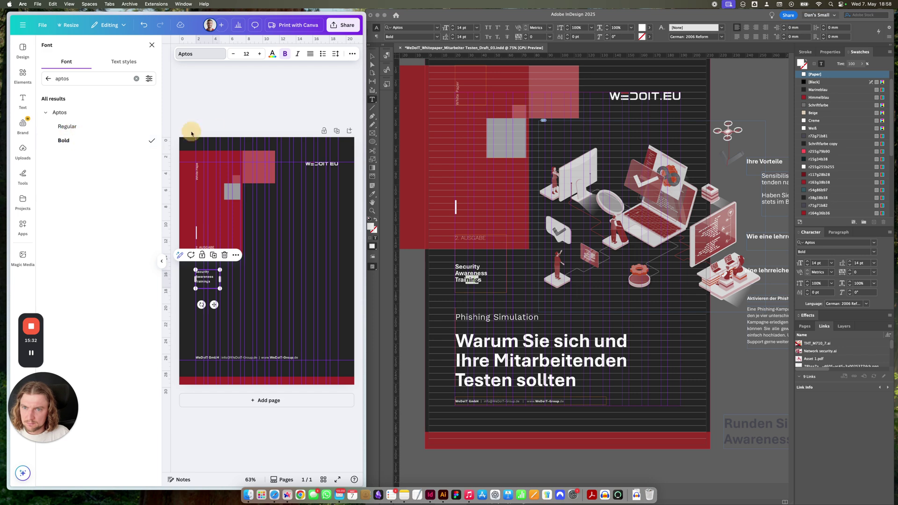
click(239, 104)
Duplicate the "2. AUSGABE" text and place the copy below "Security Awareness Trainings", aligned with its left edge
click(120, 242)
key(super+c)
key(super+v)
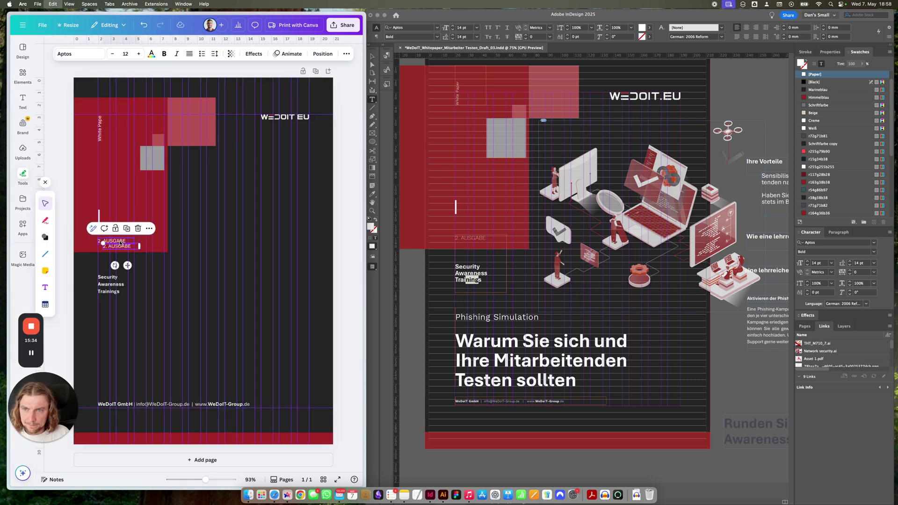
drag(112, 249, 106, 310)
Replace the duplicate's wording with "Phishing Simulation" copied from the InDesign cover and widen its box to fit one line
double_click(523, 319)
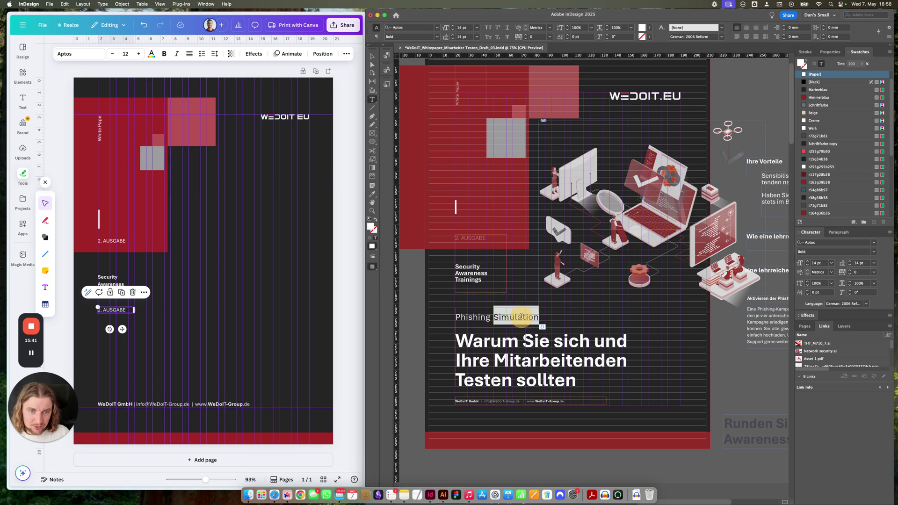
click(539, 318)
drag(539, 318, 453, 316)
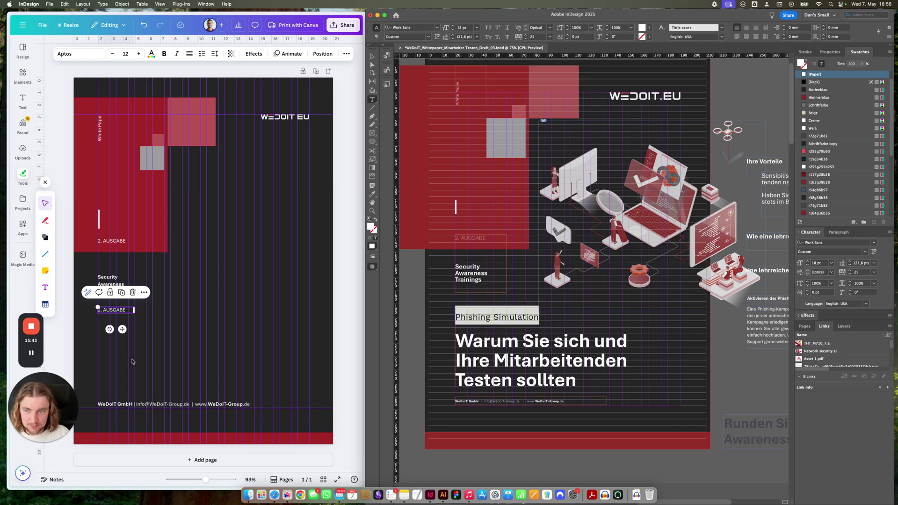
click(111, 310)
double_click(111, 310)
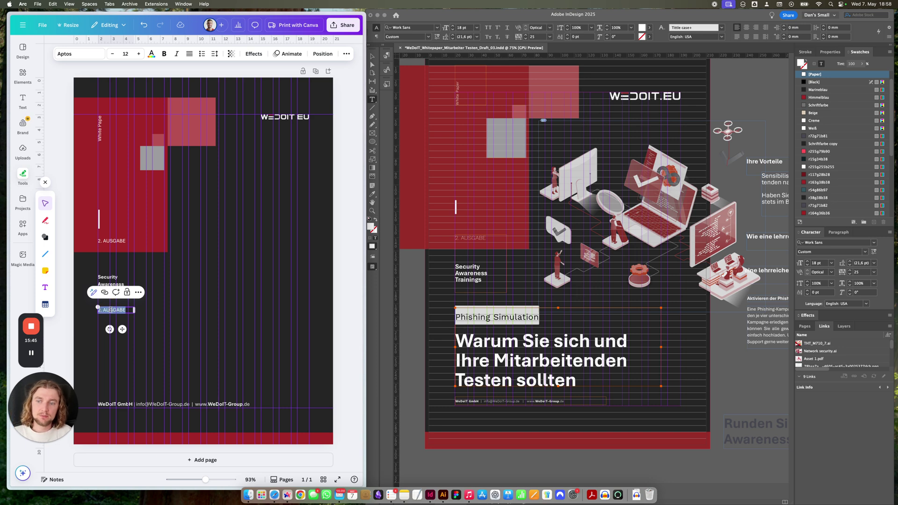
key(super+v)
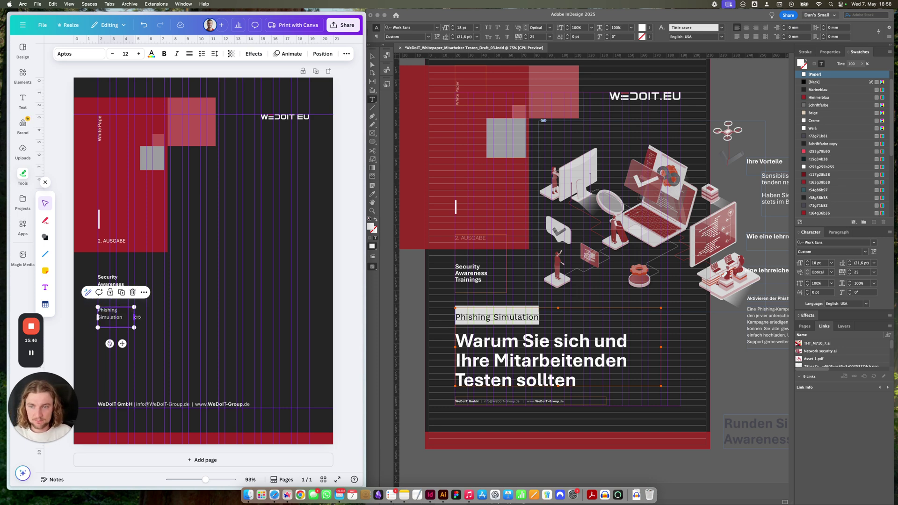
drag(137, 317, 169, 317)
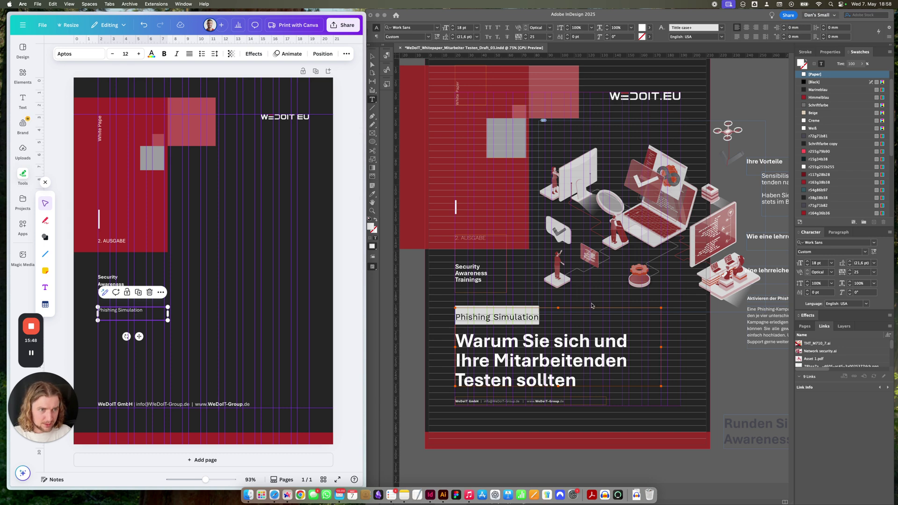
Increase the font size of the whole "Phishing Simulation" text to 18
click(142, 314)
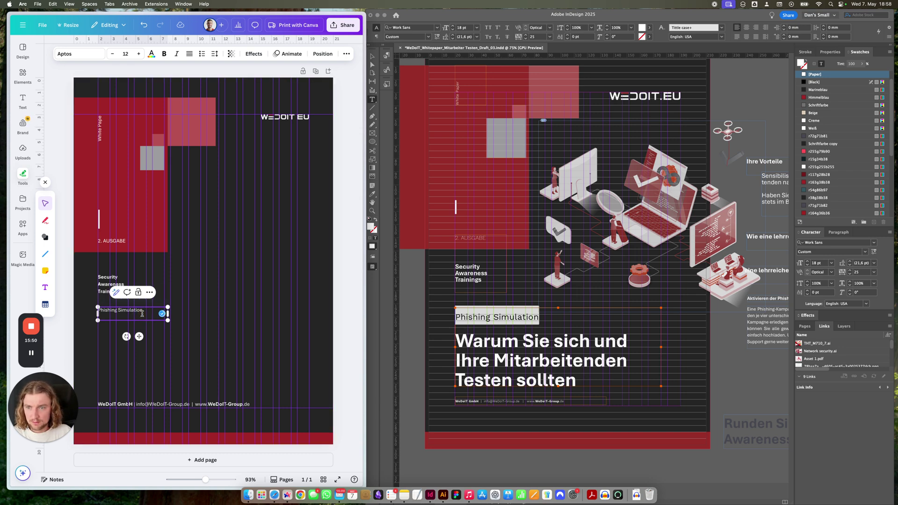
key(super+a)
click(139, 54)
click(138, 53)
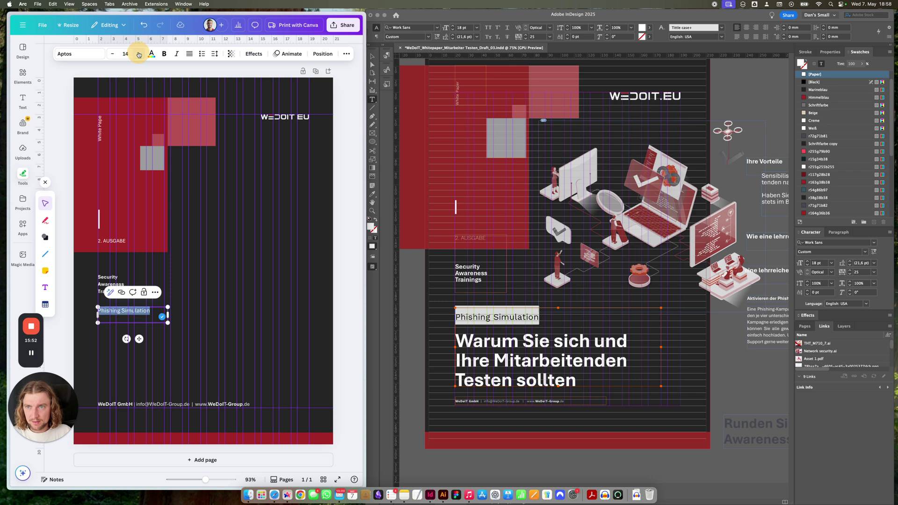
click(139, 54)
click(138, 54)
click(138, 54)
click(139, 54)
click(217, 230)
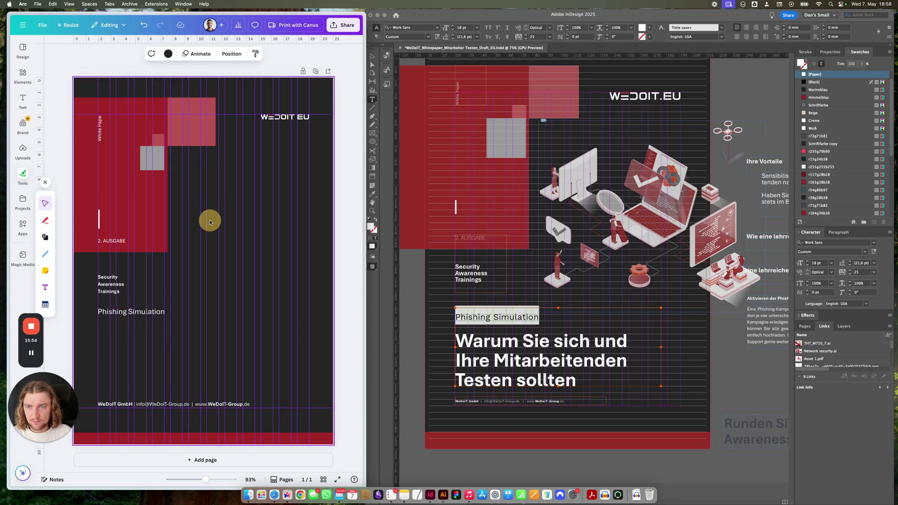
Remove the empty second line from the "Phishing Simulation" text box
click(158, 312)
click(146, 318)
key(BackSpace)
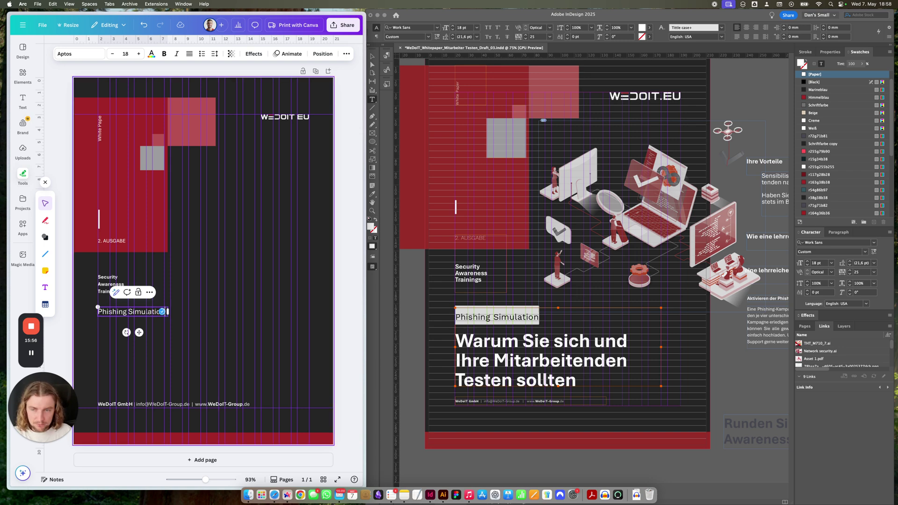
key(Escape)
click(209, 305)
Duplicate the "Phishing Simulation" text
click(151, 312)
key(super+c)
key(super+v)
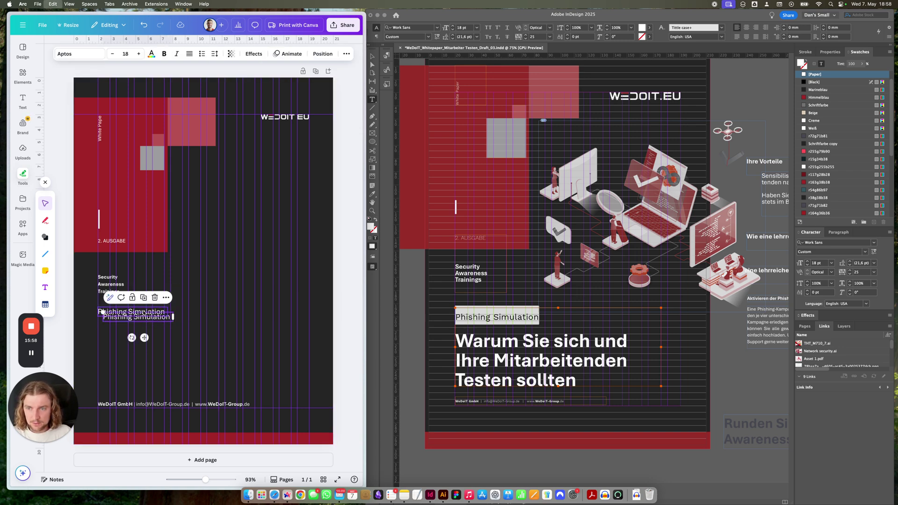
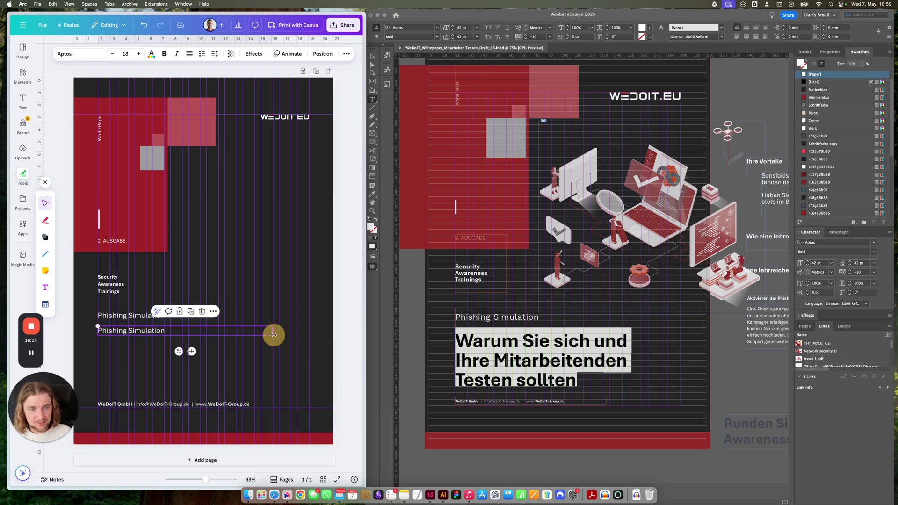
Widen the duplicated text box and replace its wording with "Warum Sie sich und Ihre Mitarbeitenden Testen sollten" copied from the InDesign cover
click(686, 347)
key(Escape)
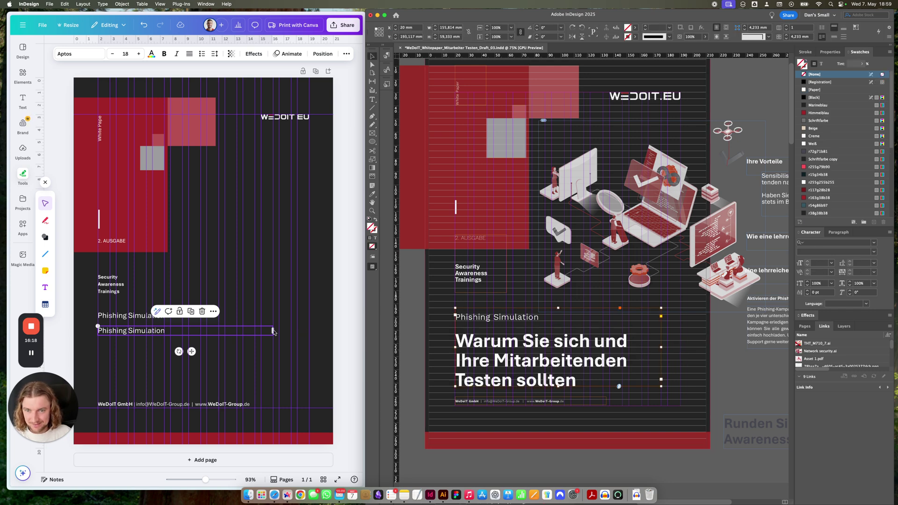
mouse_move(274, 331)
mouse_down()
mouse_move(299, 332)
mouse_move(291, 330)
mouse_up()
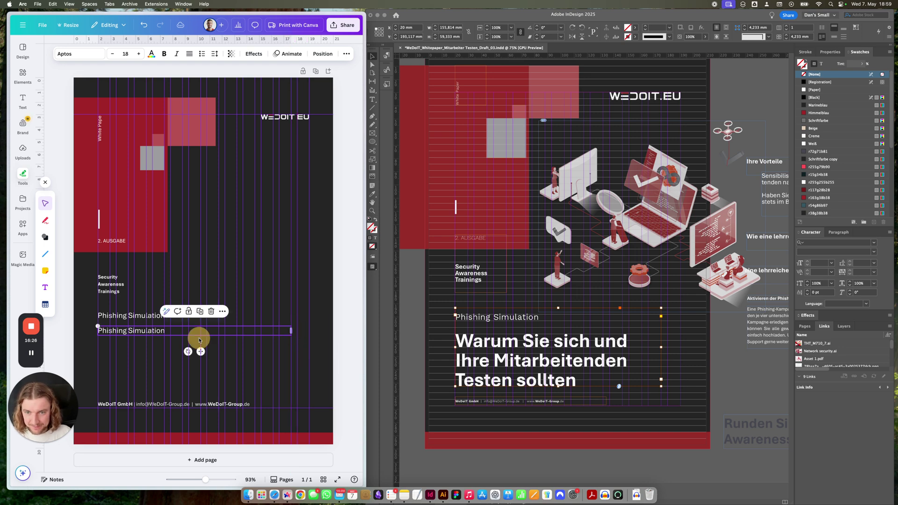
double_click(171, 336)
text(Warum Sie sich und Ihre Mitarbeitenden Testen sollten)
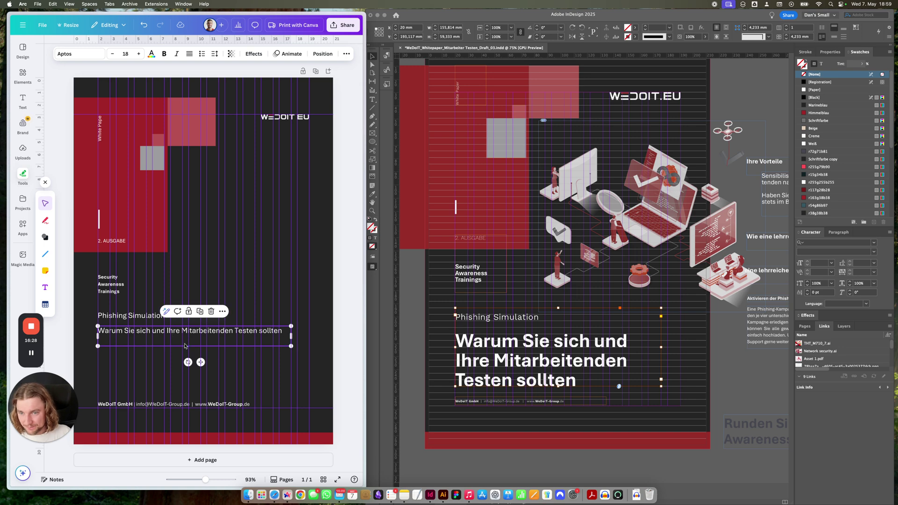
Remove the empty second line from the "Warum Sie sich und Ihre Mitarbeitenden Testen sollten" text box
click(173, 340)
key(BackSpace)
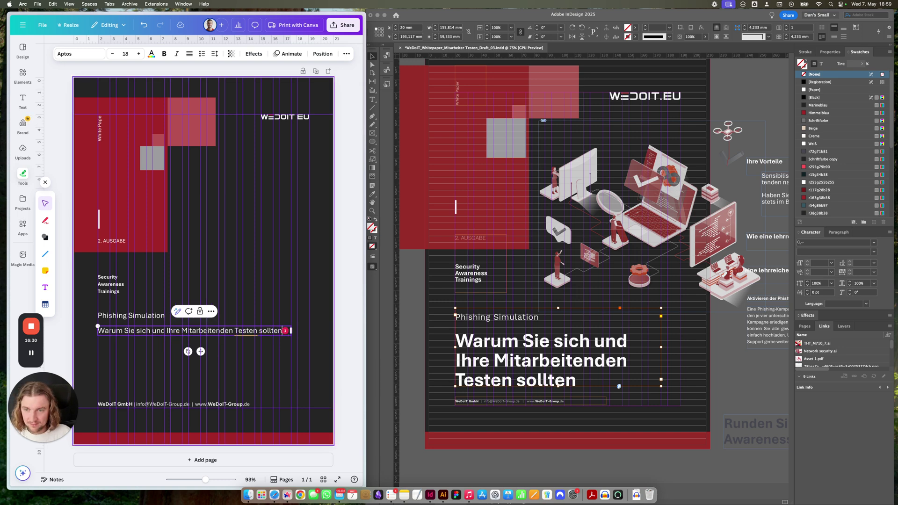
key(Escape)
click(193, 331)
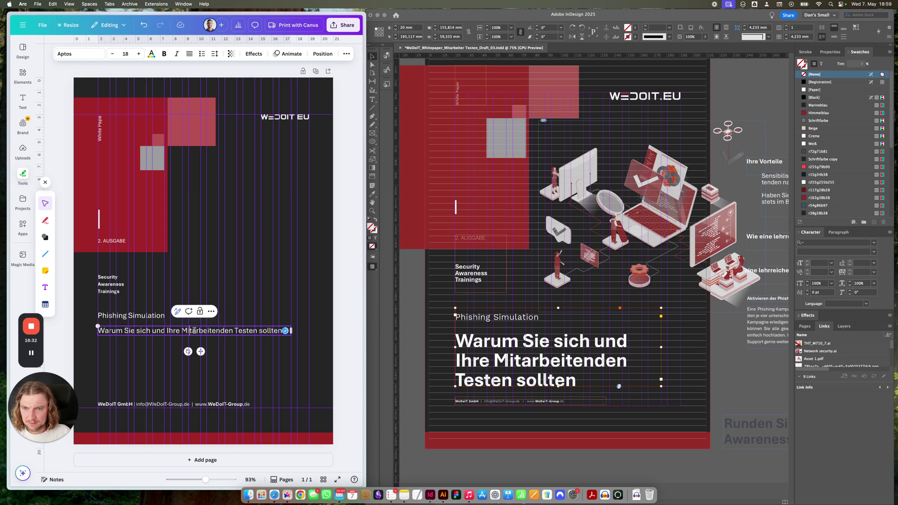
click(195, 330)
click(196, 331)
Check the title's font size in the InDesign cover and set the whole Canva headline to size 42
click(606, 390)
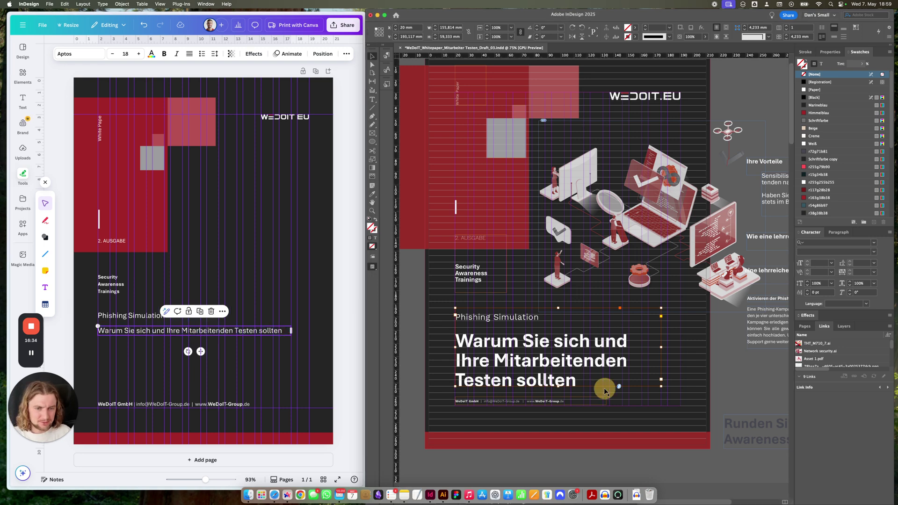
double_click(576, 381)
drag(575, 380, 493, 351)
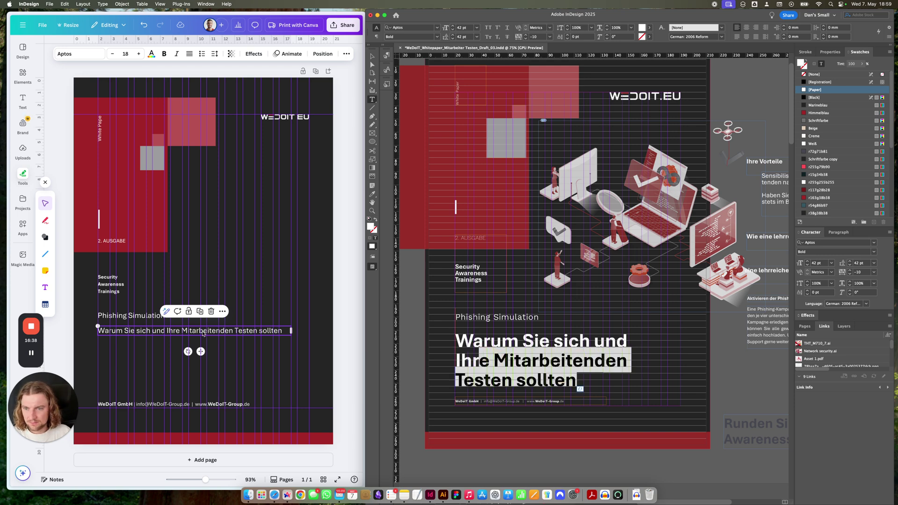
double_click(203, 332)
key(super+a)
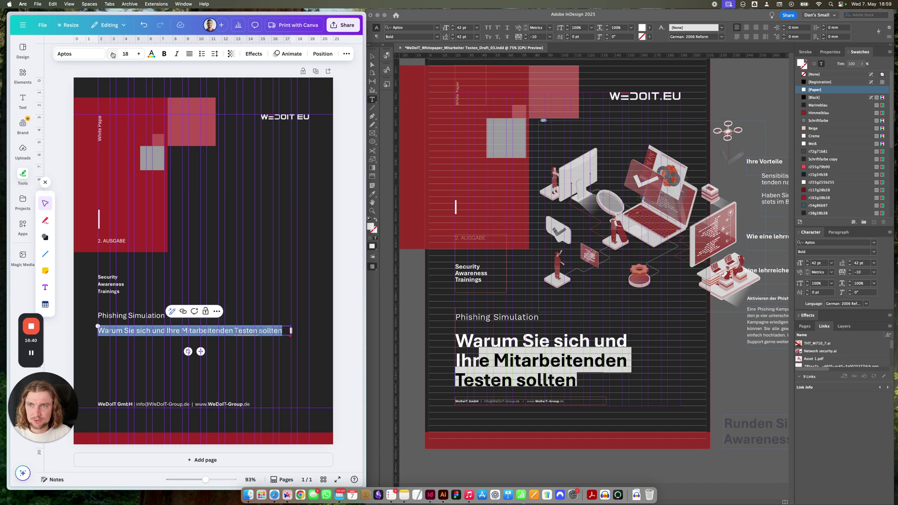
click(578, 376)
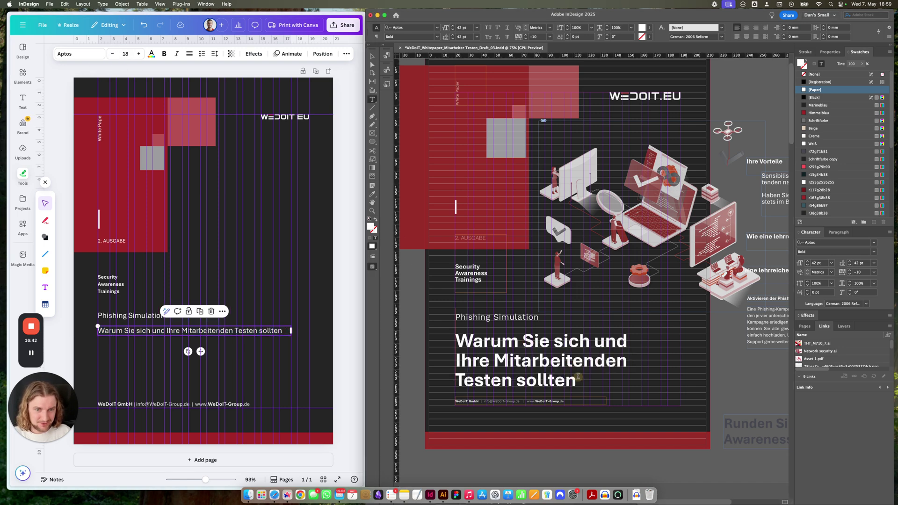
drag(578, 377, 458, 339)
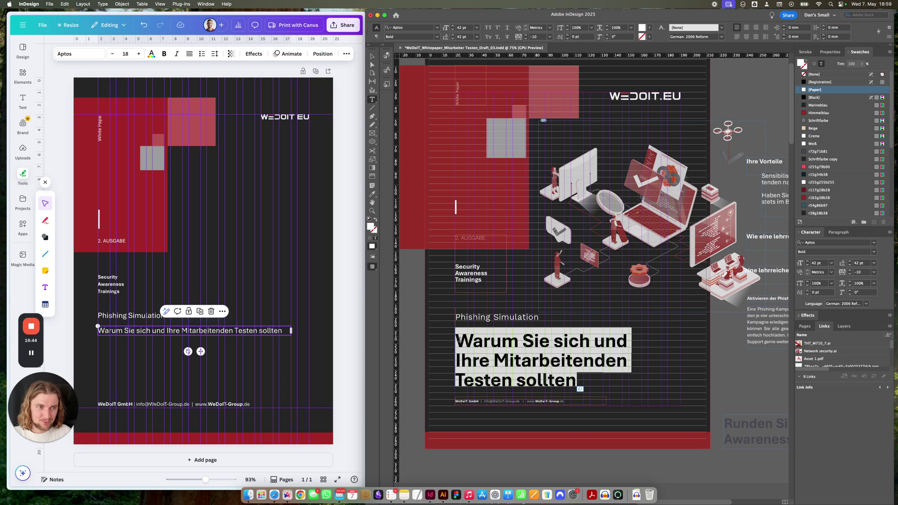
click(184, 334)
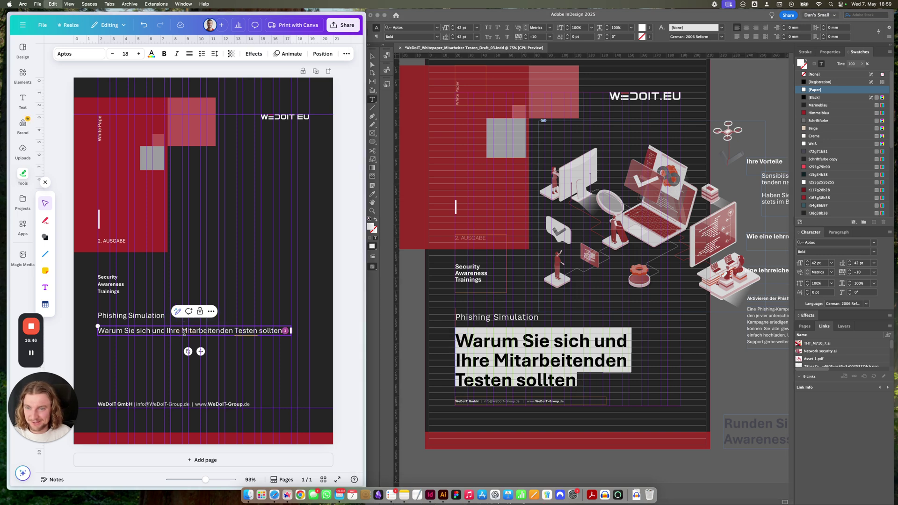
key(super+a)
click(125, 54)
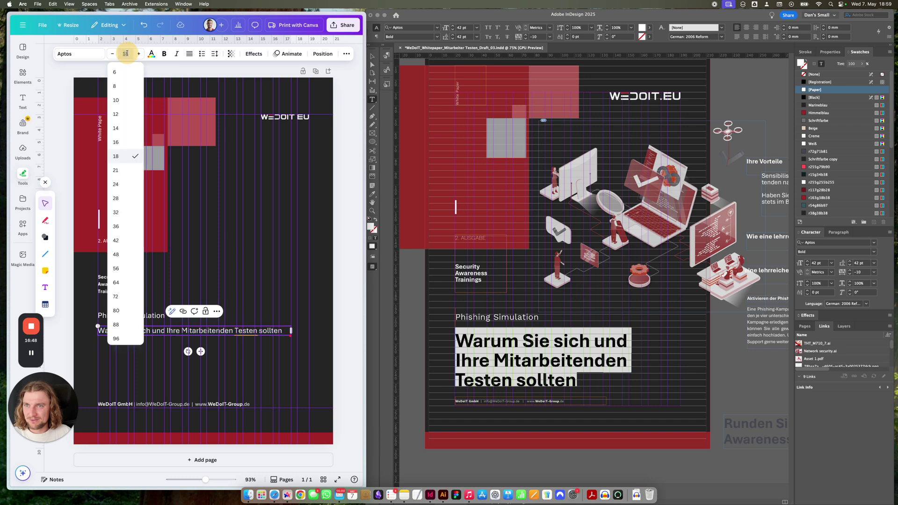
click(138, 53)
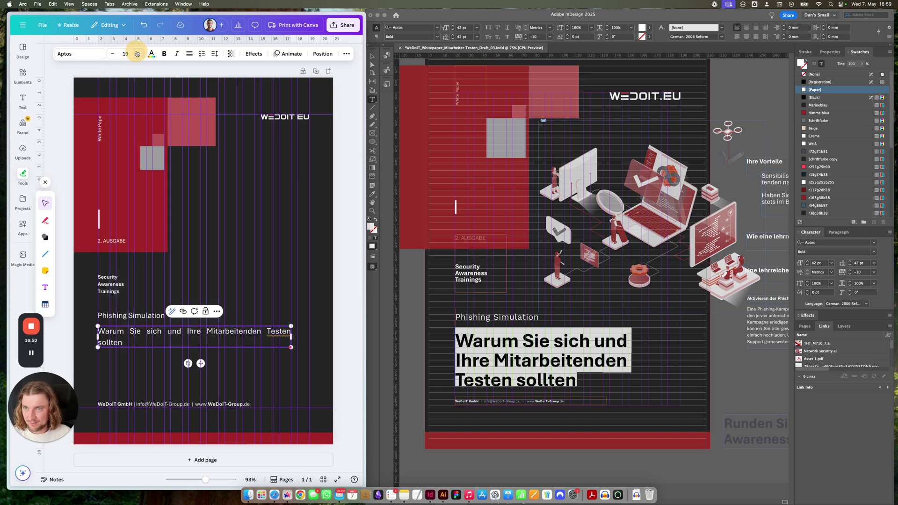
click(133, 240)
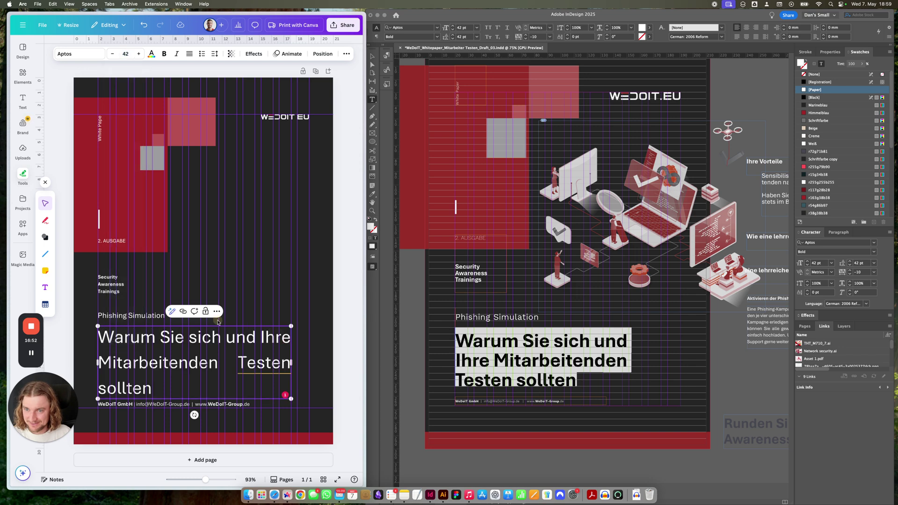
Try to close the wide gap between "Mitarbeitenden" and "Testen" by deleting the space
click(234, 364)
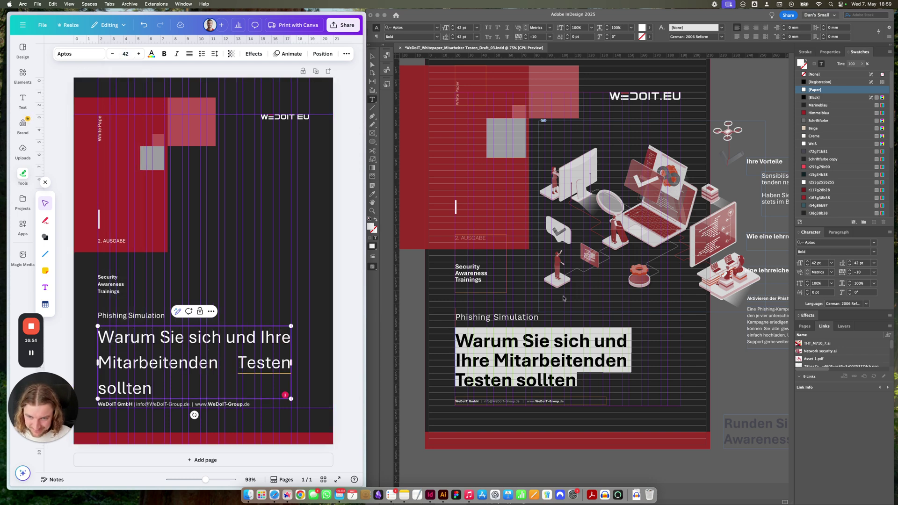
key(BackSpace)
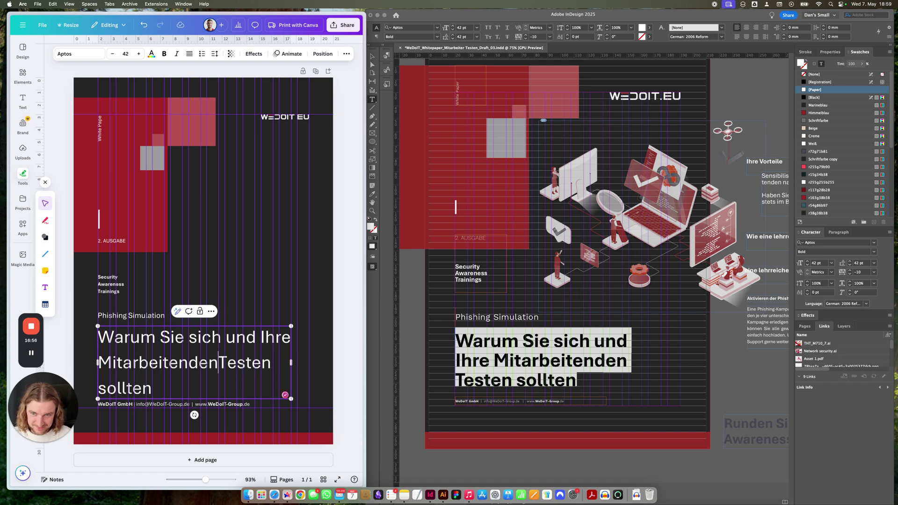
key(Escape)
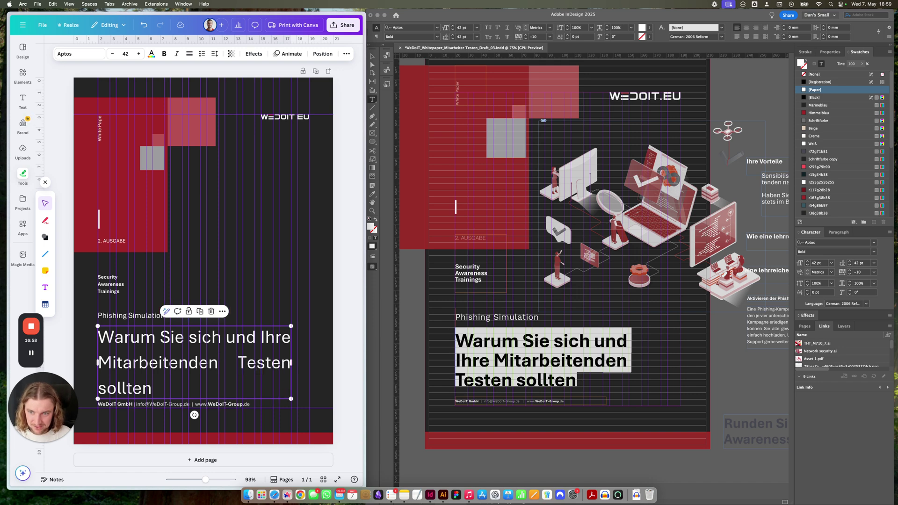
Left-align the headline and set its line spacing to 1
click(189, 53)
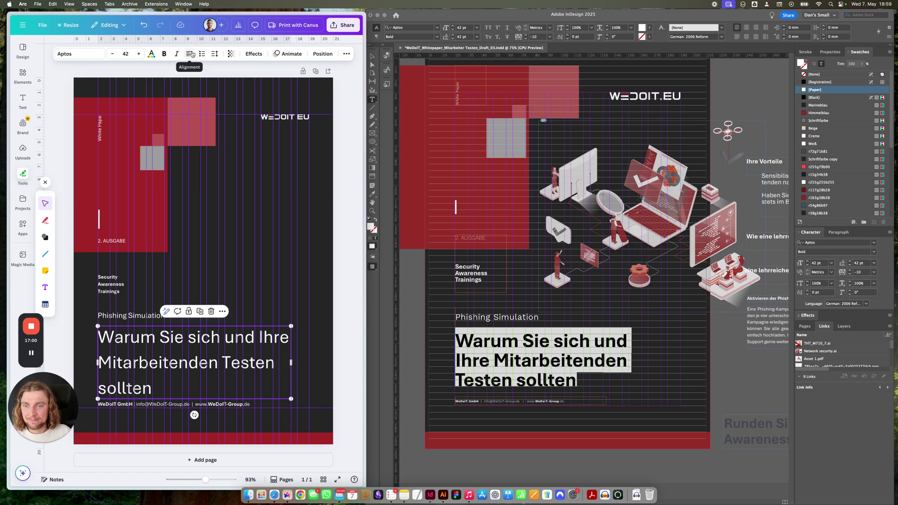
double_click(176, 388)
key(super+a)
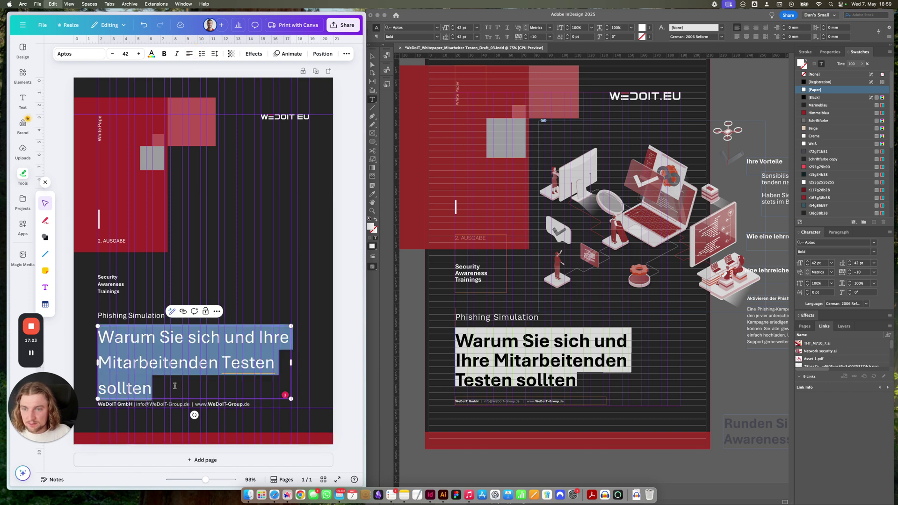
click(214, 53)
drag(202, 107, 195, 108)
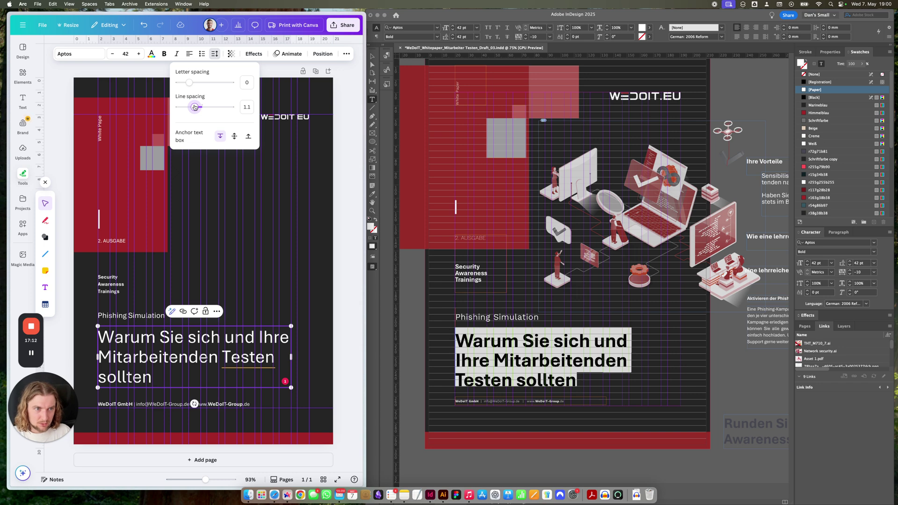
click(246, 107)
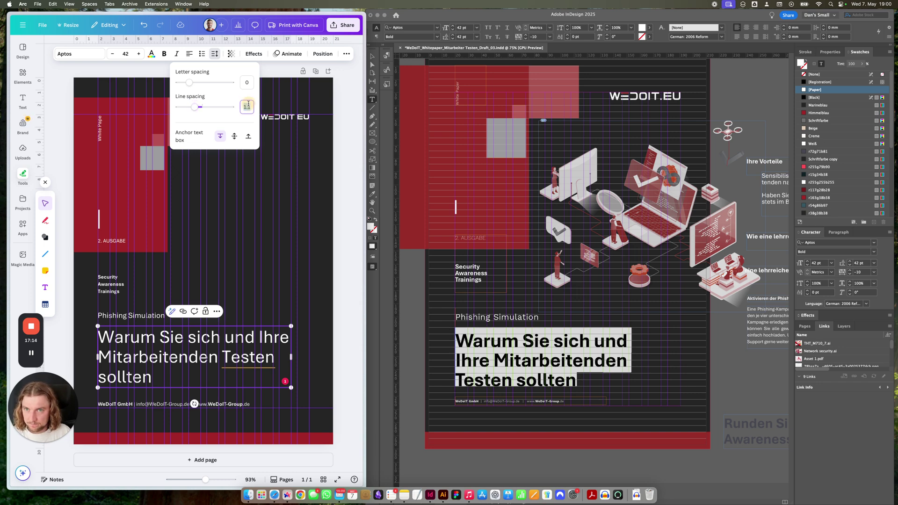
text(1)
key(Return)
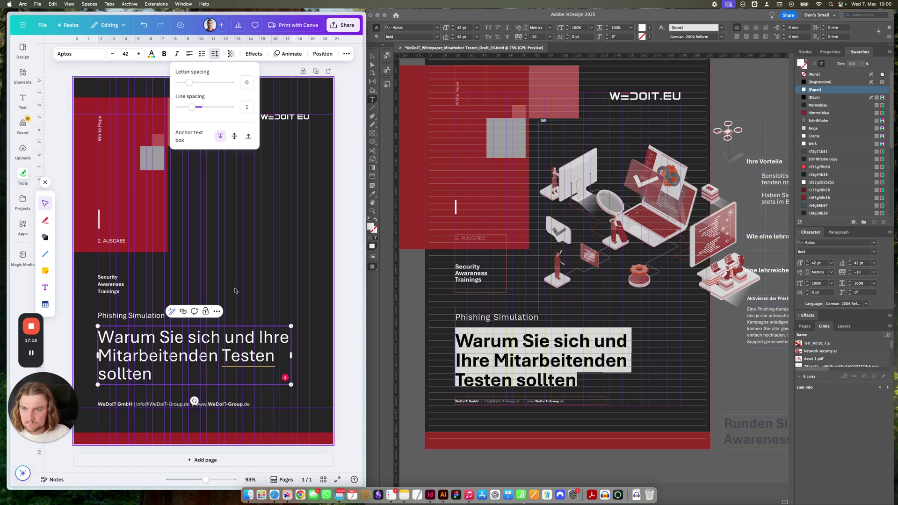
Change the whole headline to the Bold style of the Aptos font and compare it with the InDesign title
click(208, 353)
double_click(207, 353)
click(80, 54)
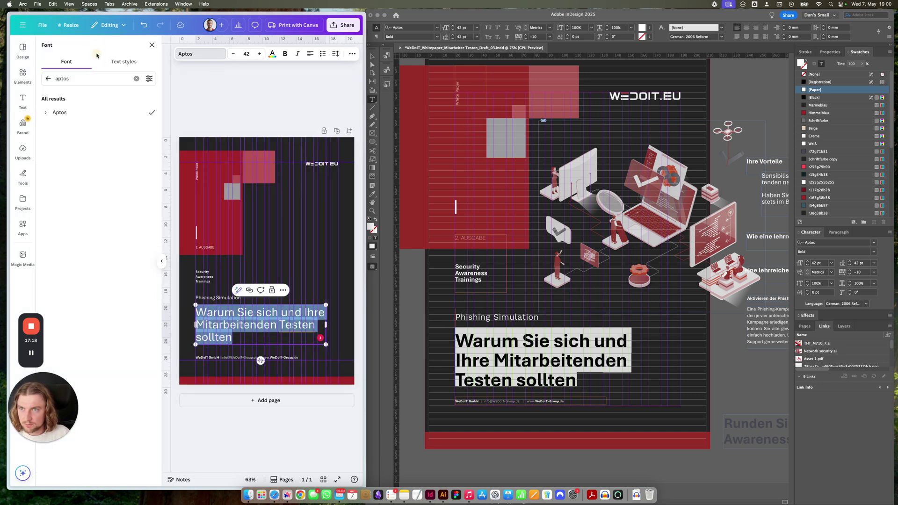
click(46, 113)
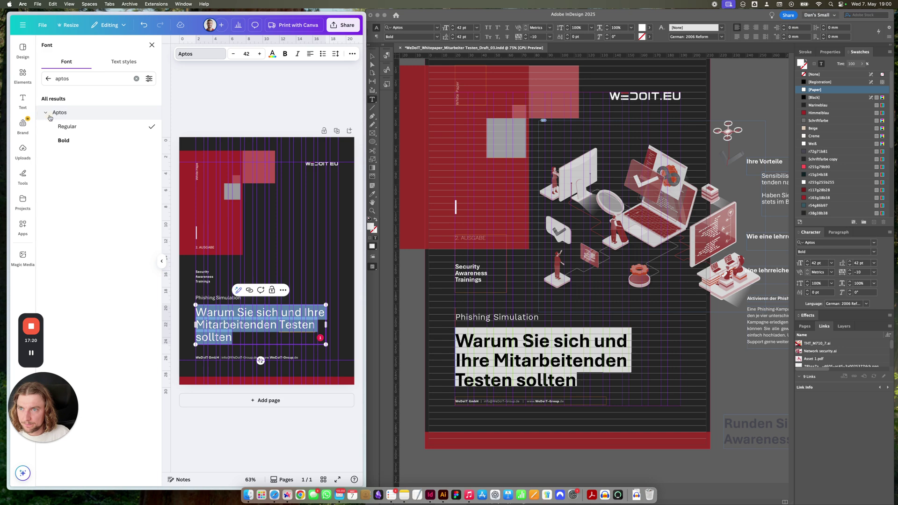
click(64, 140)
click(600, 378)
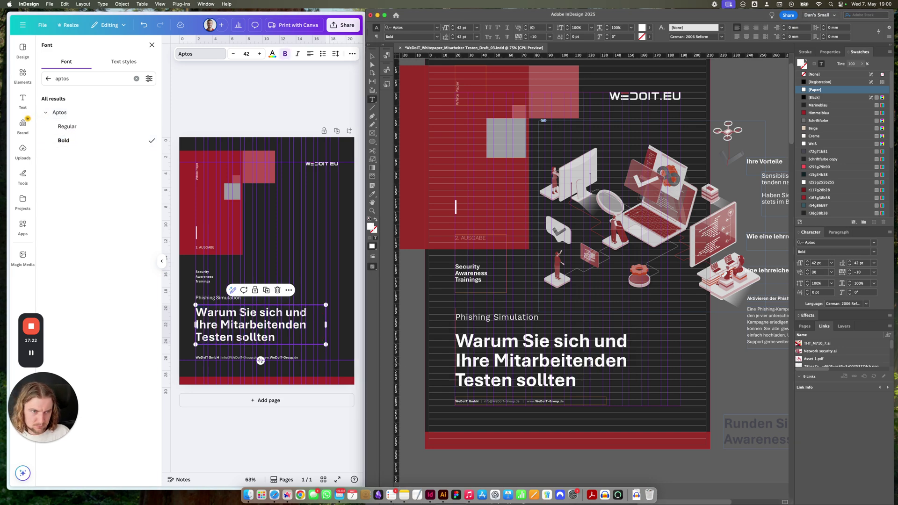
click(339, 241)
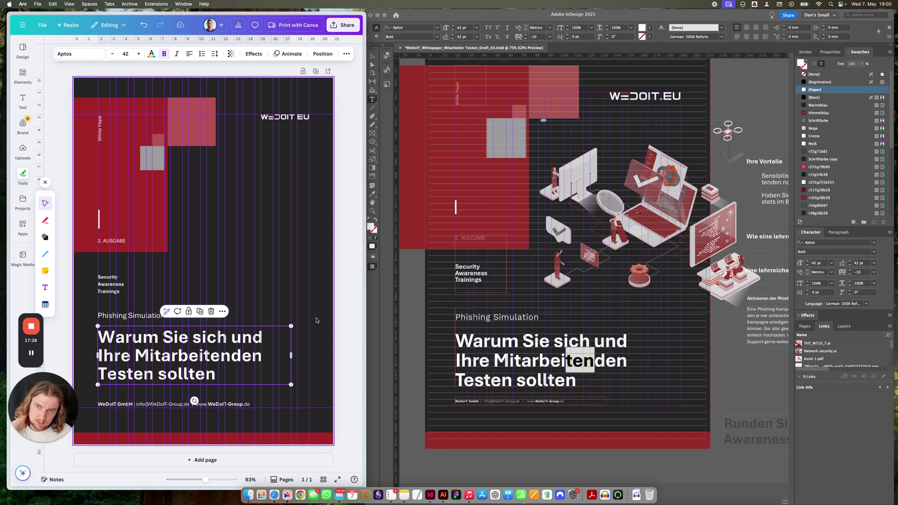
click(271, 117)
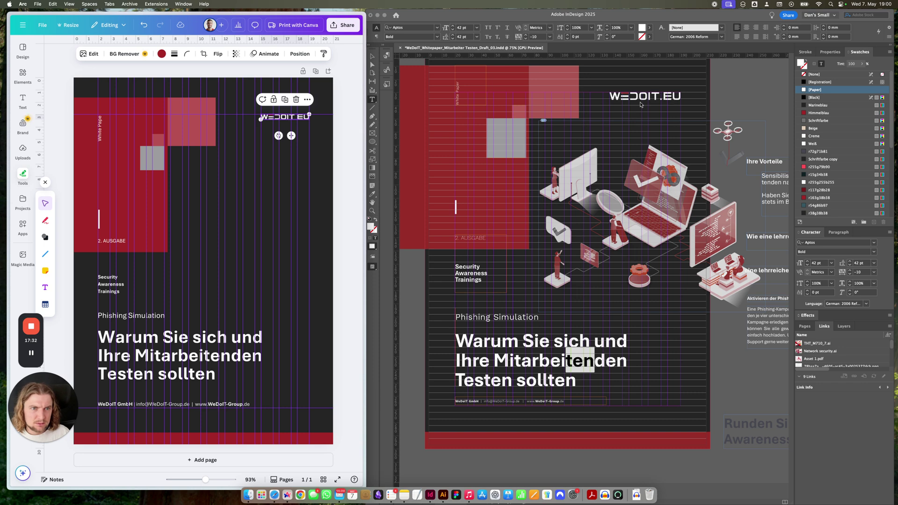
click(227, 74)
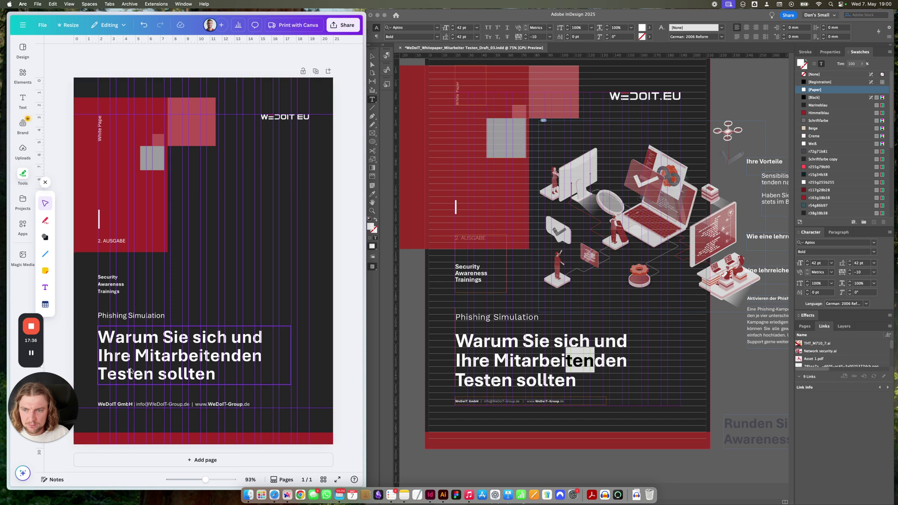
Nudge the WeDoIT GmbH contact line slightly down toward the lower margin guide
click(115, 403)
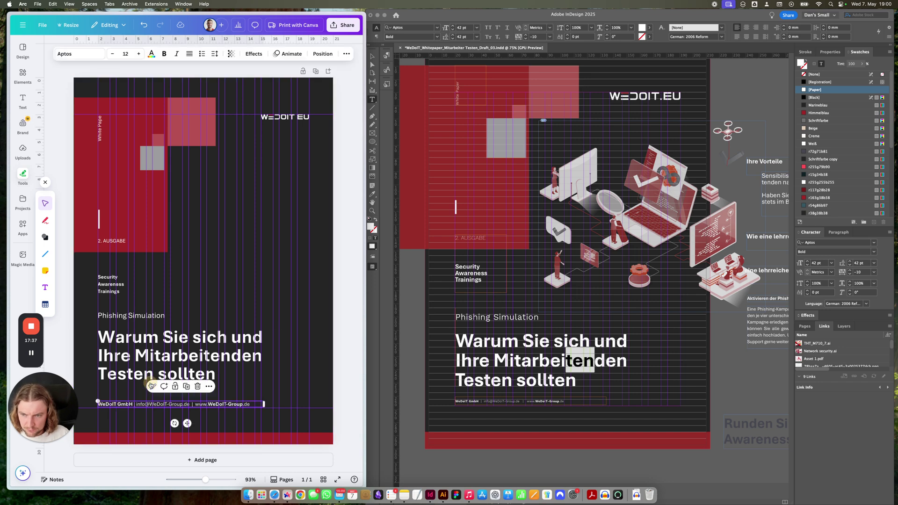
click(122, 405)
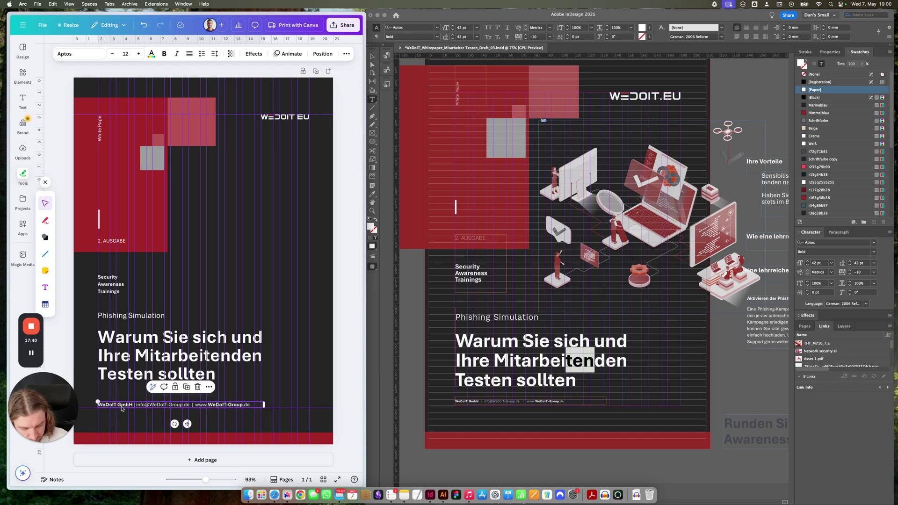
key(Down)
key(Down)
key(Down)
key(Down)
click(121, 408)
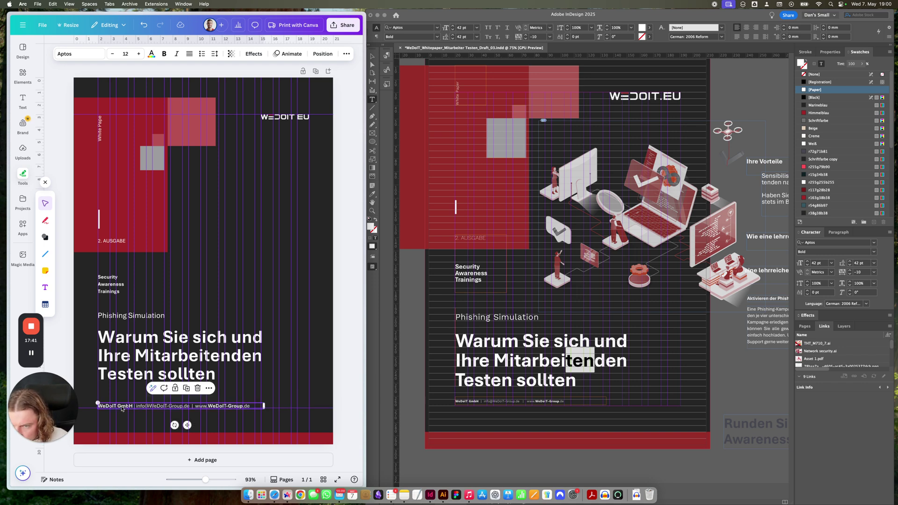
click(223, 253)
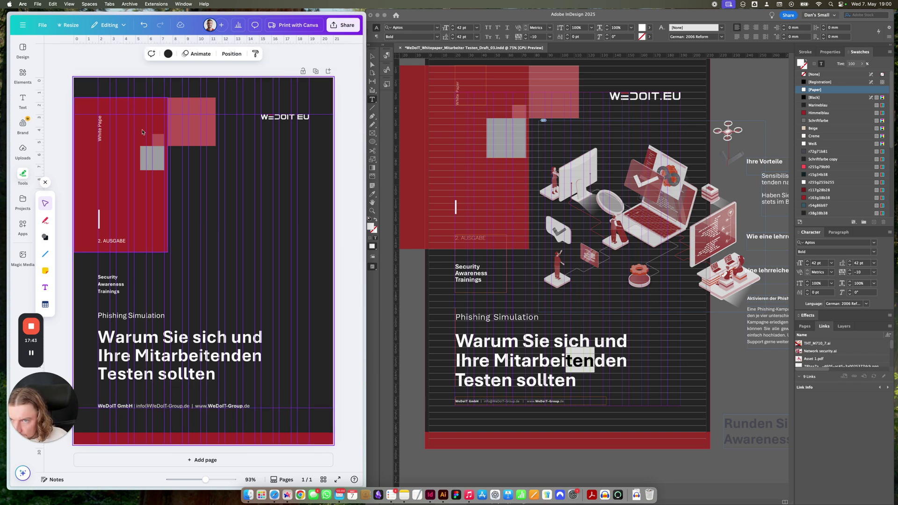
Complete the vertical label on the red rectangle so that it reads "White Paper"
click(103, 124)
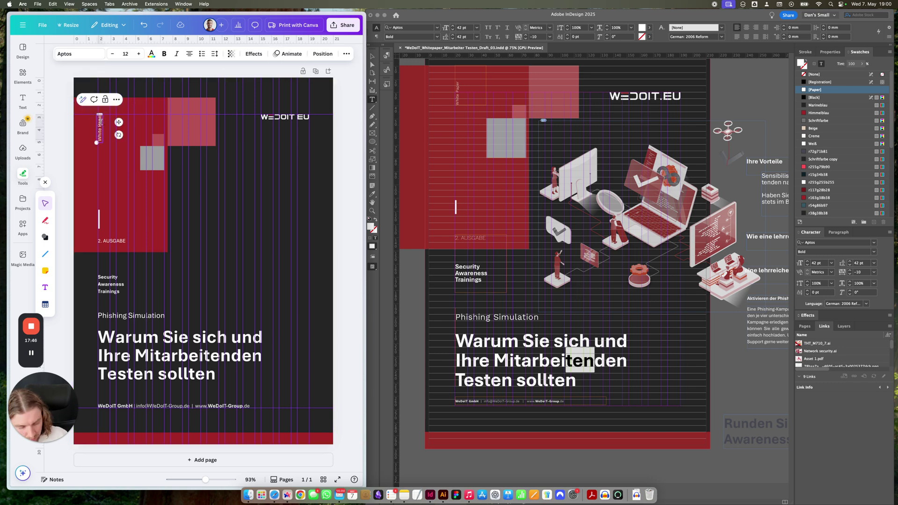
click(191, 158)
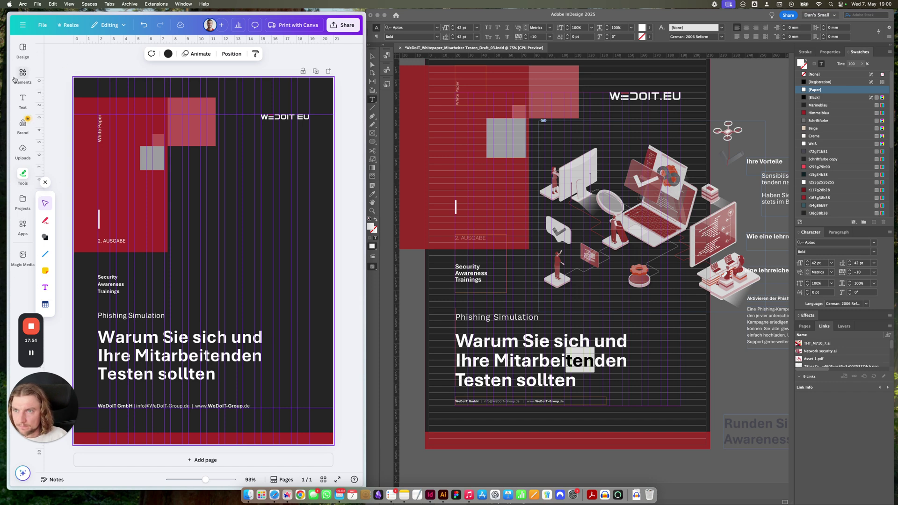
Insert the isometric illustration Asset 1.pdf from the projects into the design on a new second page
click(23, 200)
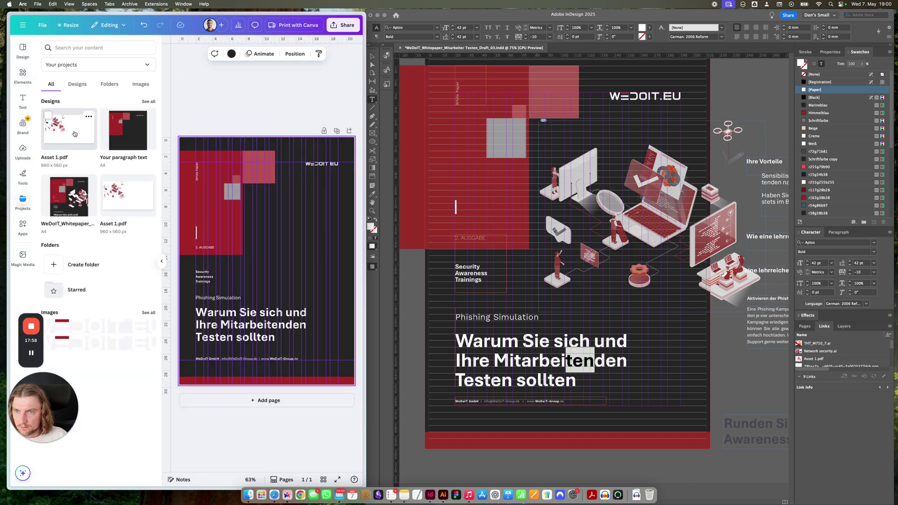
drag(74, 133, 254, 401)
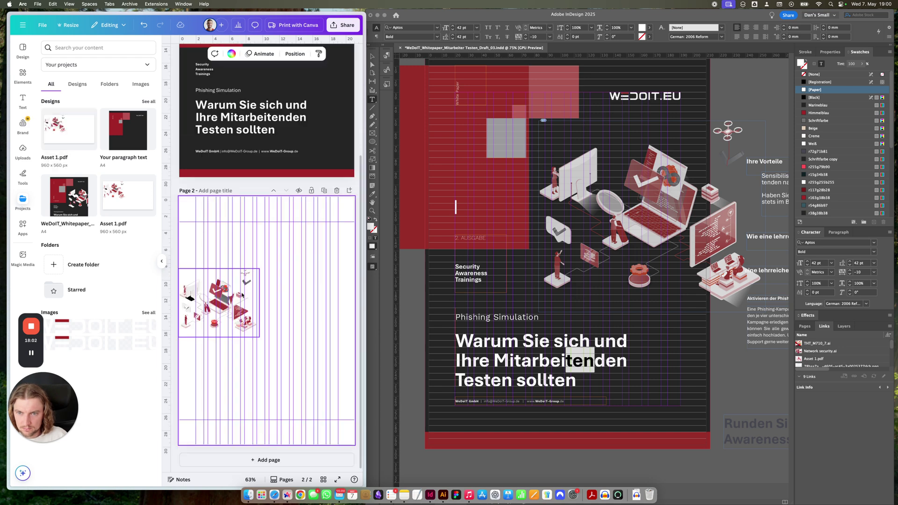
scroll(279, 234, up, 5)
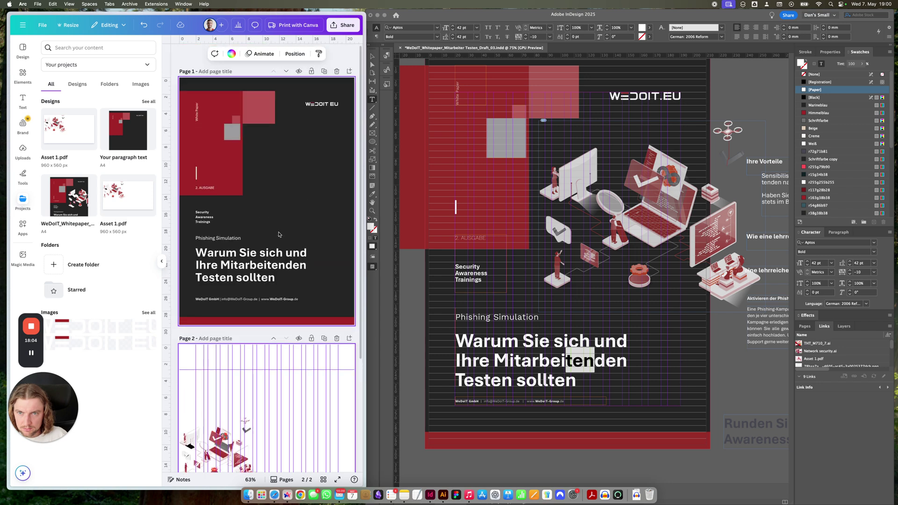
Tighten the line spacing of the "Security Awareness Trainings" text on the cover page
click(204, 217)
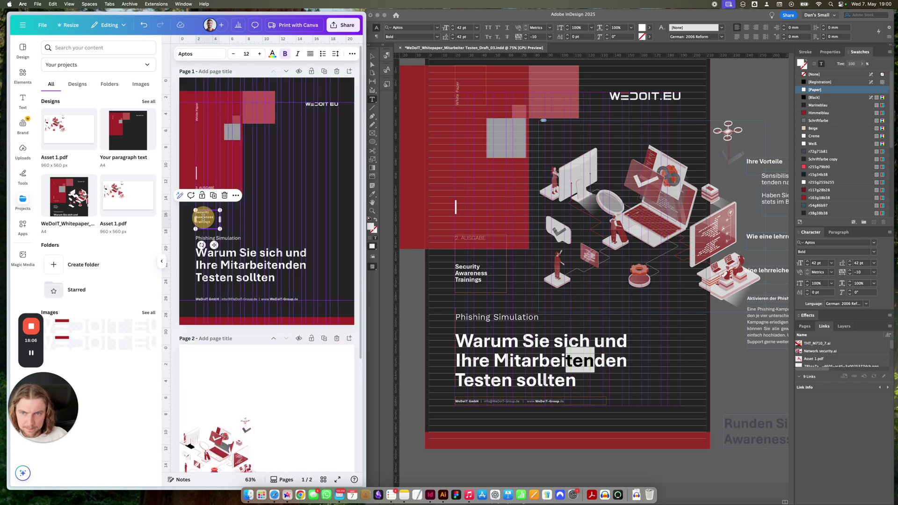
double_click(203, 218)
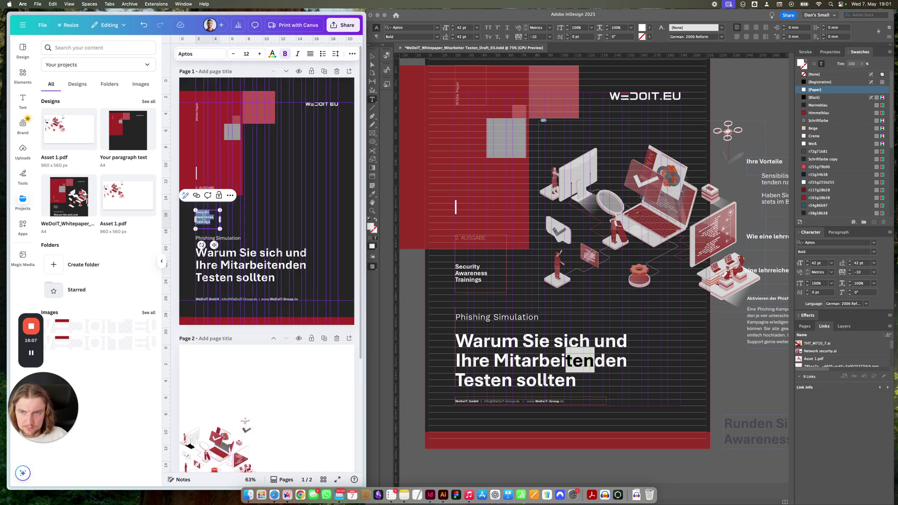
click(192, 54)
click(335, 54)
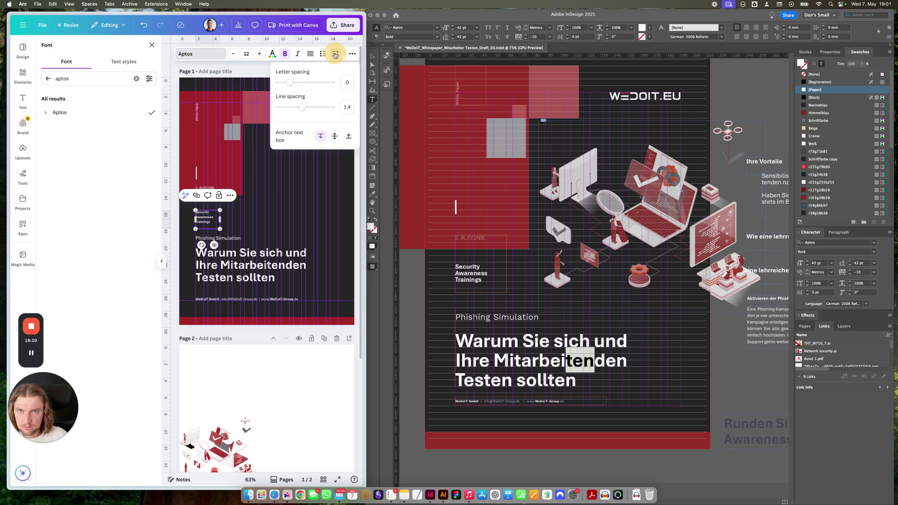
click(346, 106)
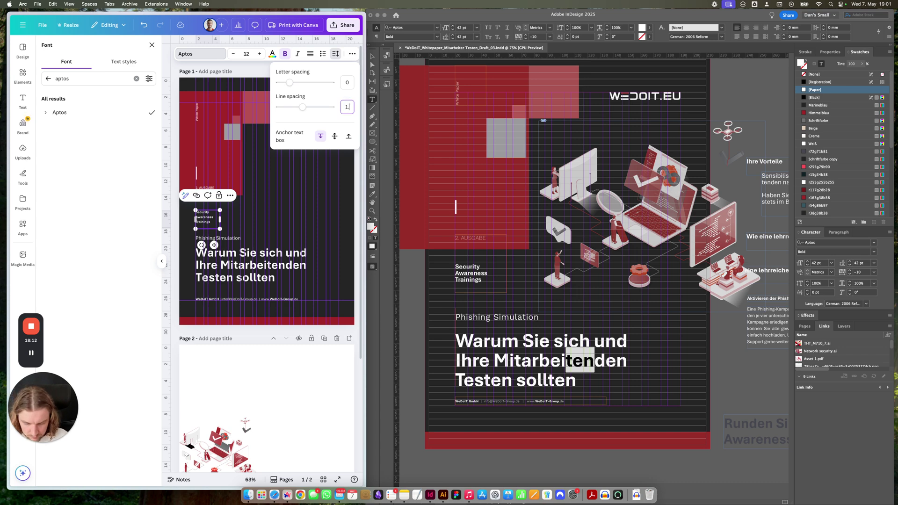
click(306, 261)
Paste the illustration onto the cover page between the logo and the headline, and delete the extra second page
click(302, 228)
key(super+v)
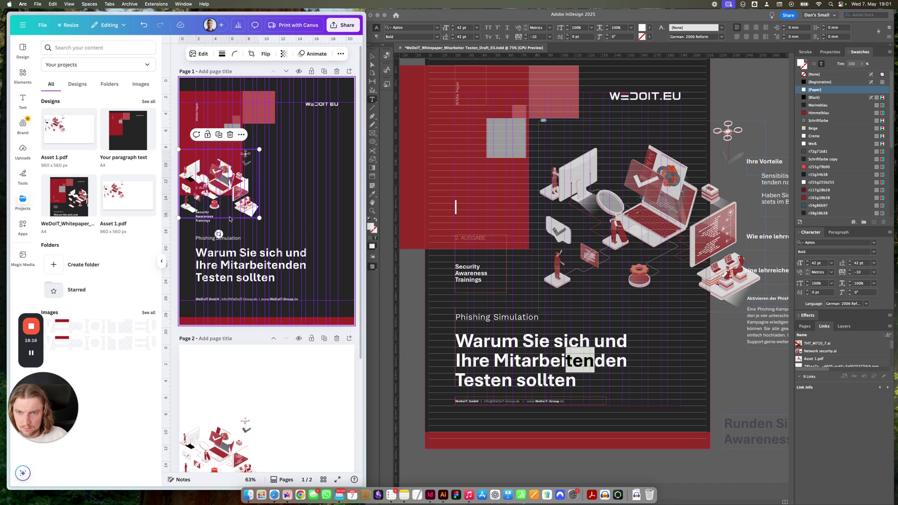
drag(228, 201, 291, 177)
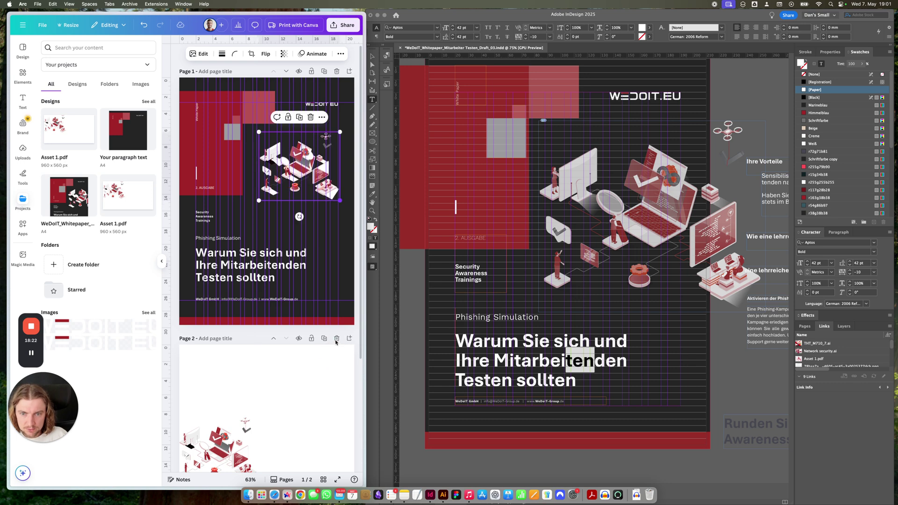
key(Delete)
click(22, 201)
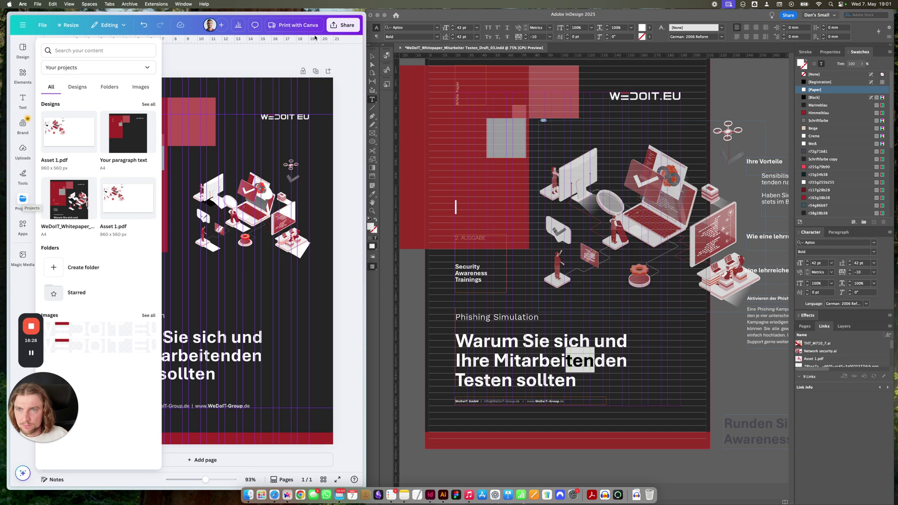
Enlarge the illustration so that it runs past the cover's right edge, as in the InDesign layout
click(248, 207)
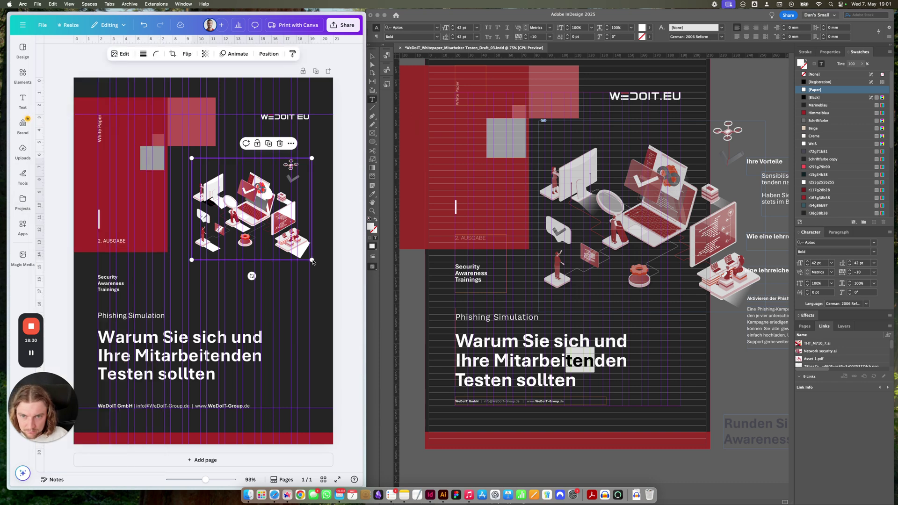
drag(312, 260, 372, 305)
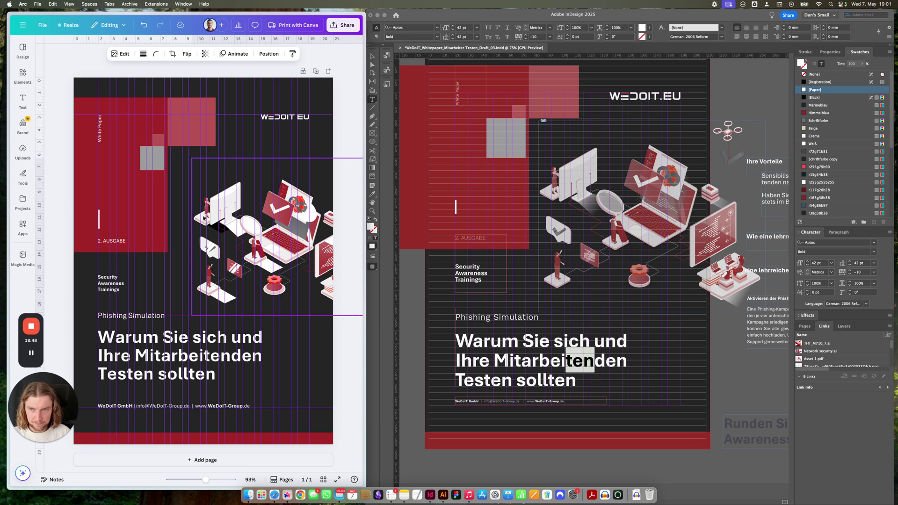
click(343, 138)
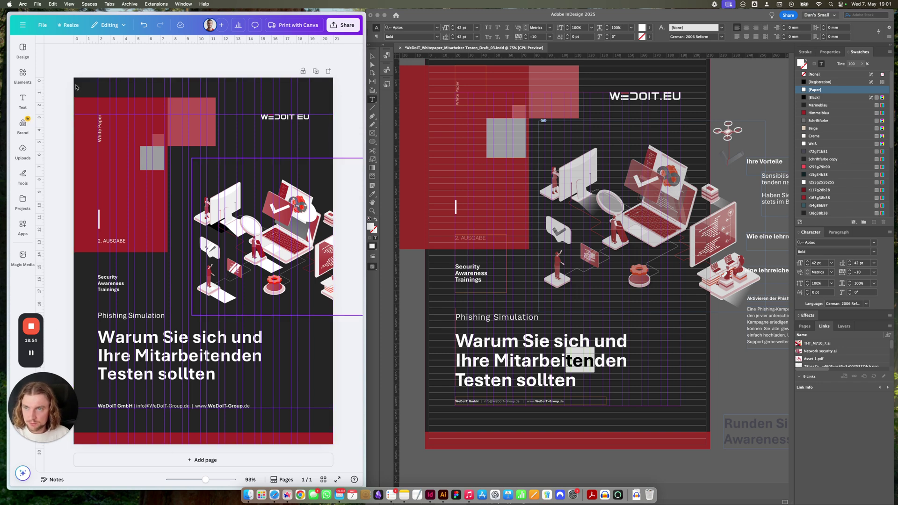
Hide the rulers and guides in the Canva design
click(45, 29)
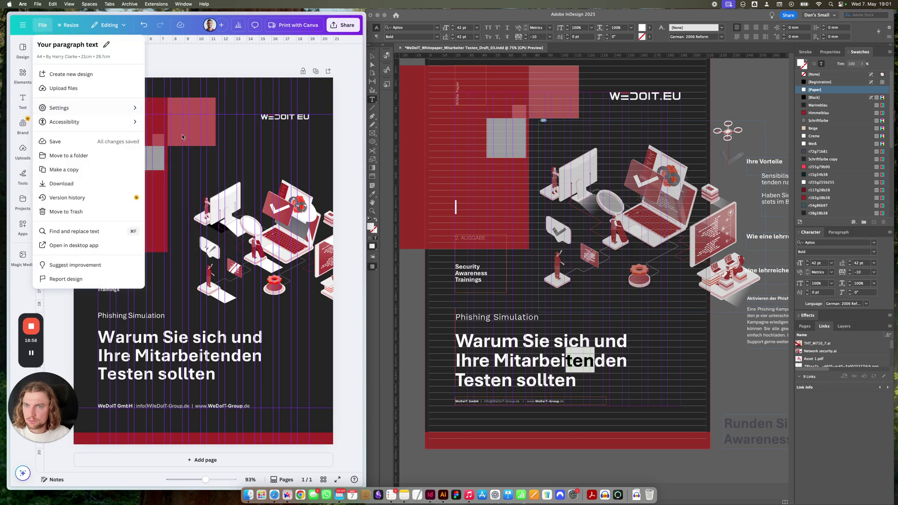
mouse_move(113, 112)
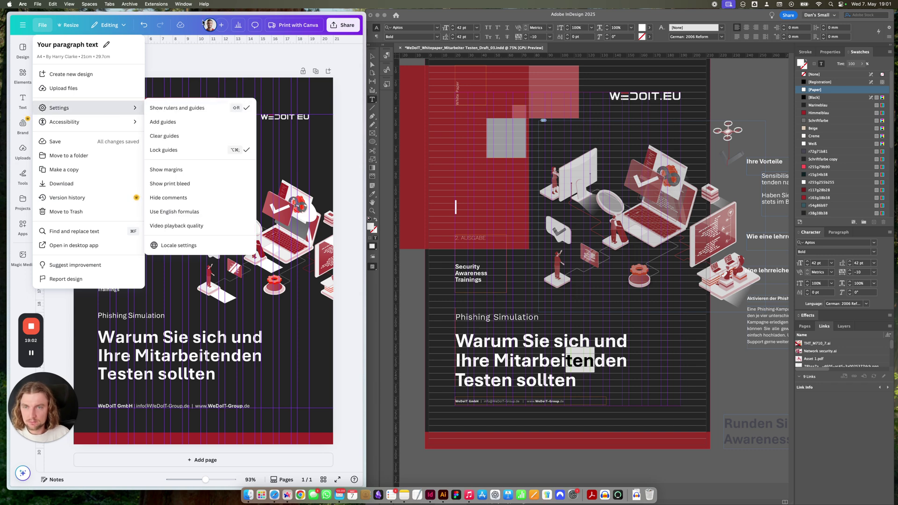
click(202, 55)
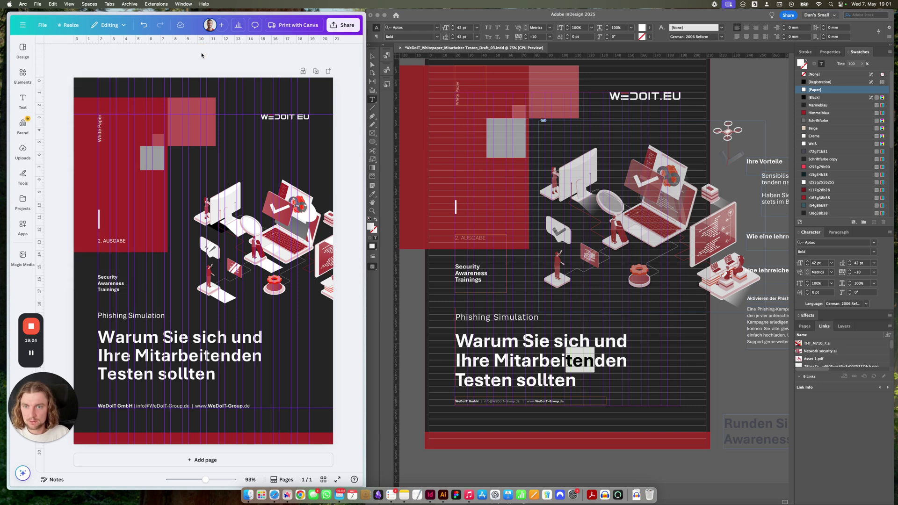
key(shift+r)
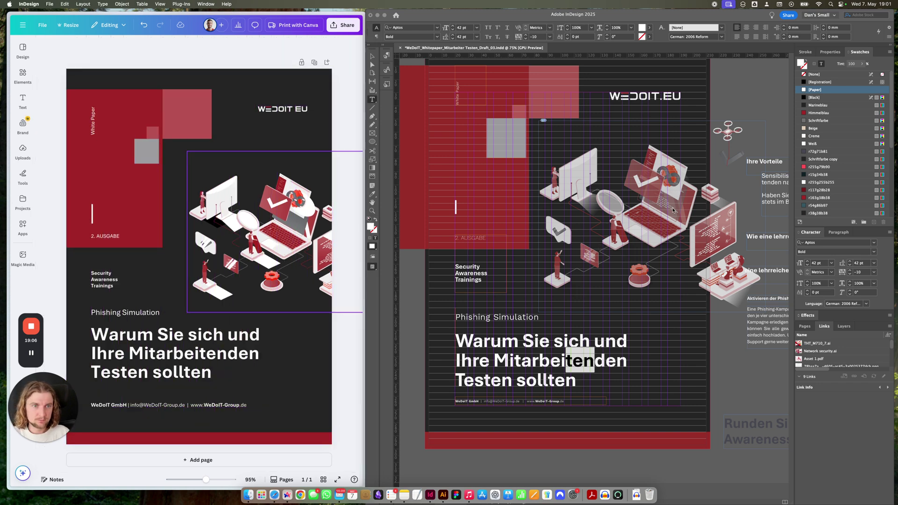
Switch to InDesign and show the cover in preview mode without guides, lined up for comparison with the Canva version
click(546, 380)
text(w)
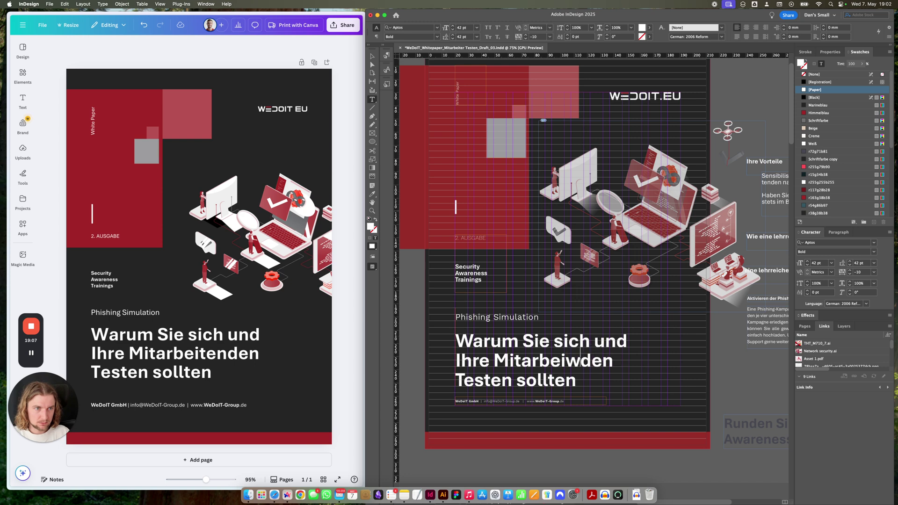
click(724, 116)
key(Escape)
key(w)
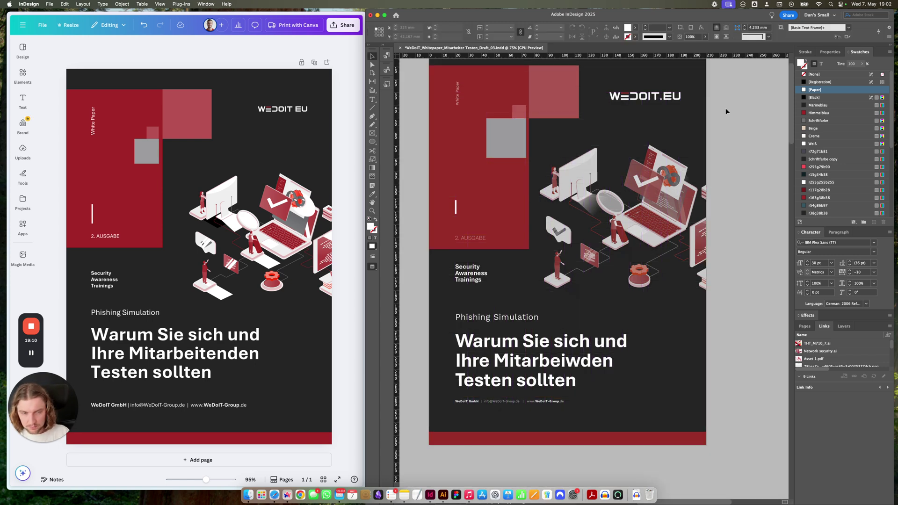
drag(726, 110, 733, 127)
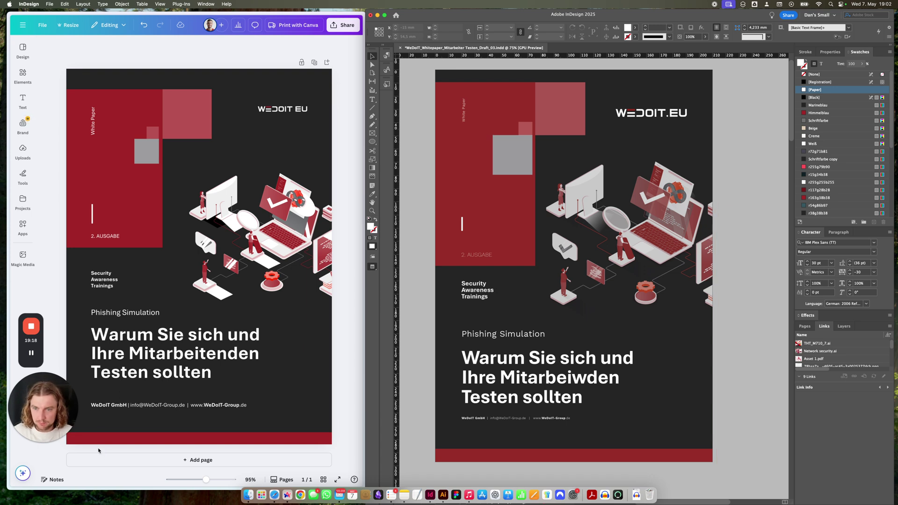
Reduce the vertical "White Paper" label and the WeDoIT GmbH contact line in Canva to font size 8
click(180, 405)
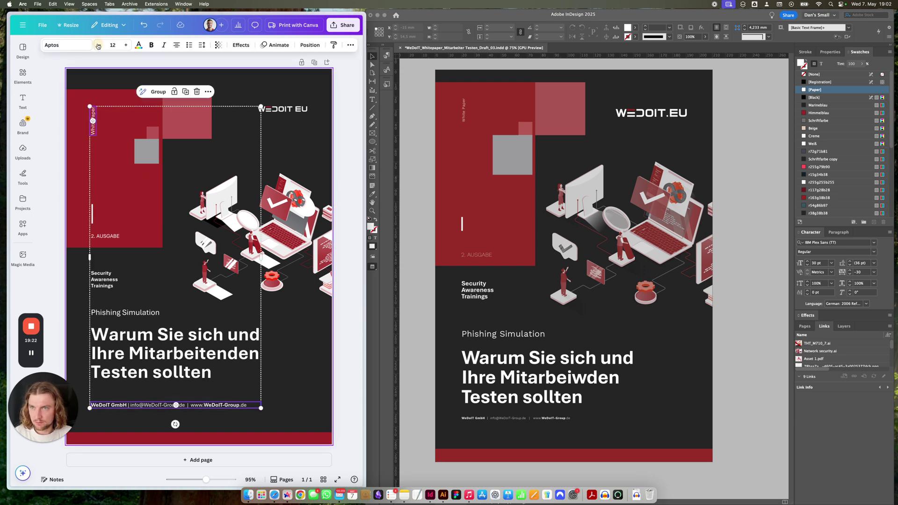
click(98, 46)
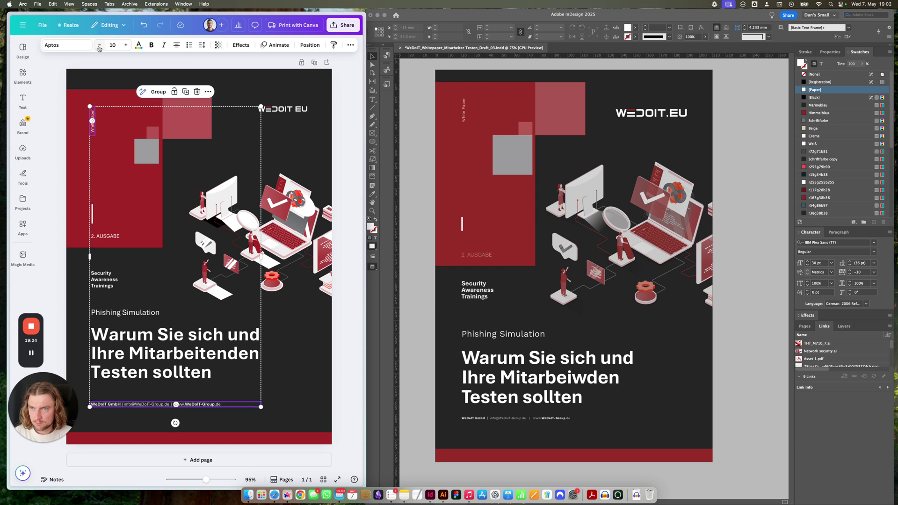
click(99, 46)
click(99, 47)
click(99, 47)
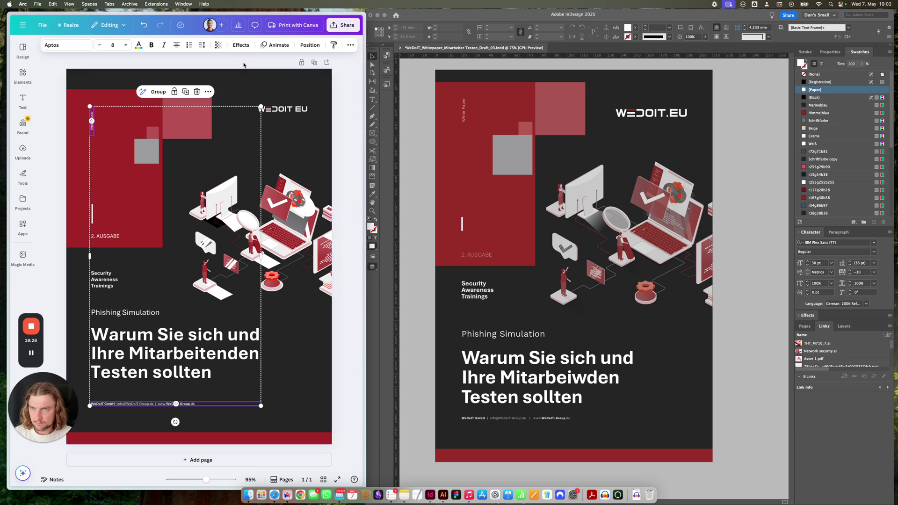
click(195, 163)
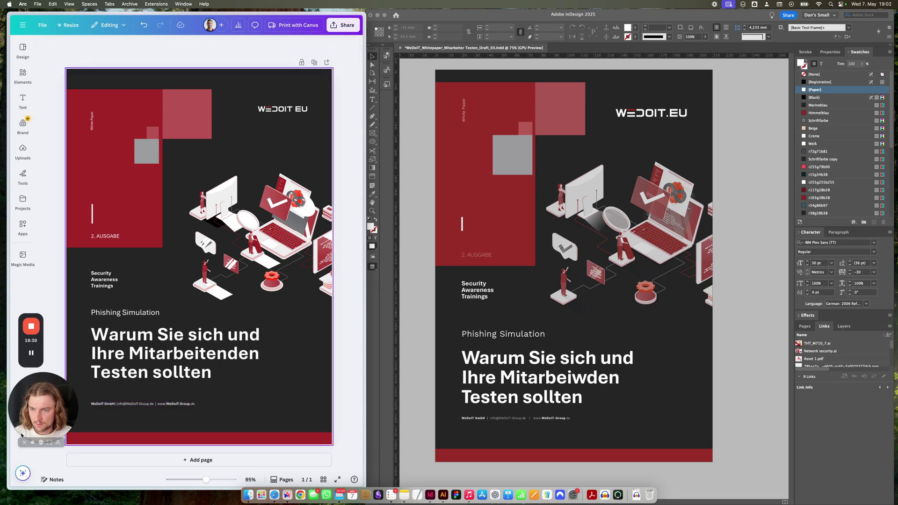